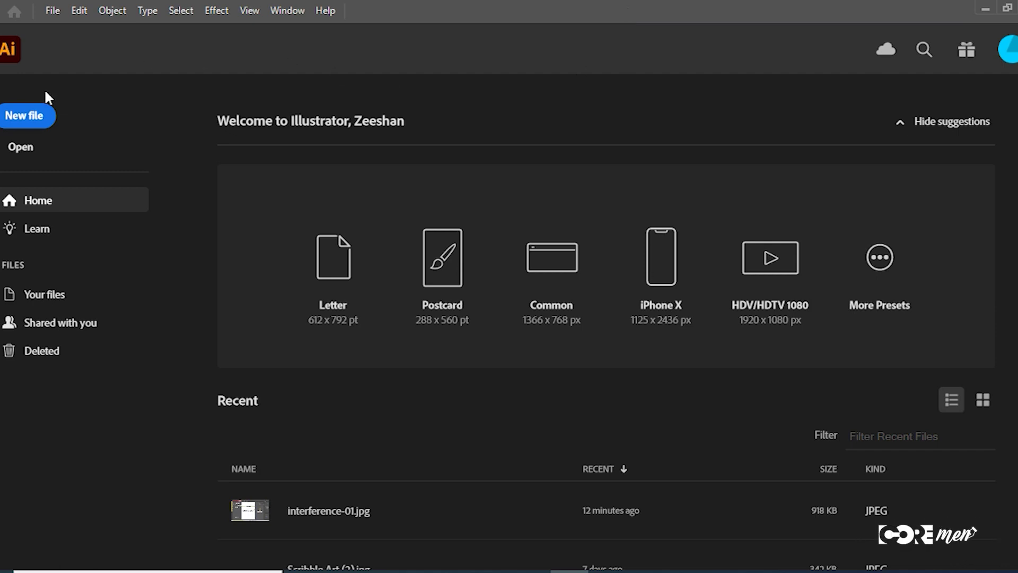
Start a new document, browse the mobile presets, and choose the A4 preset from the full set of print presets
click(52, 10)
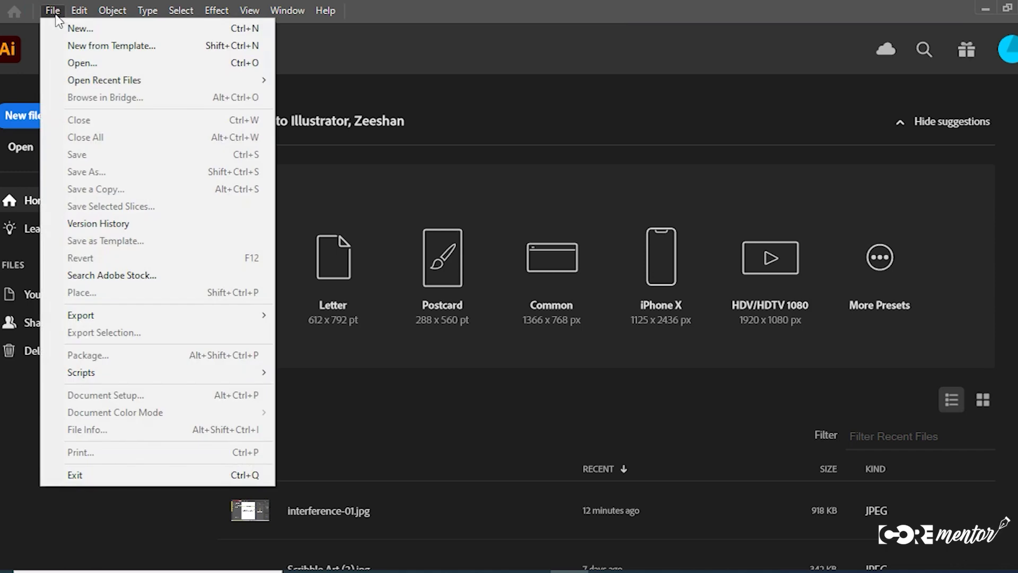
click(430, 41)
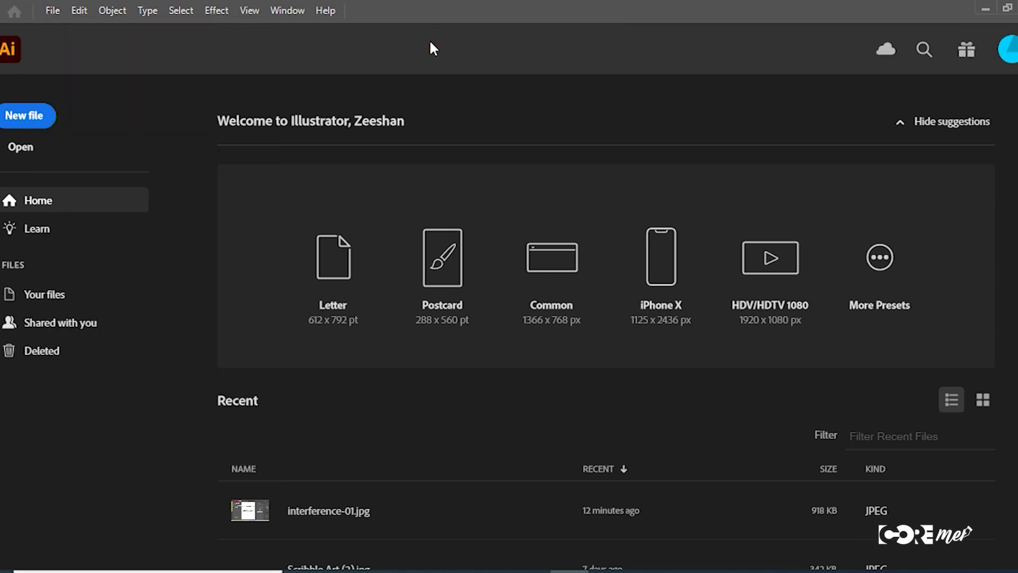
key(ctrl+n)
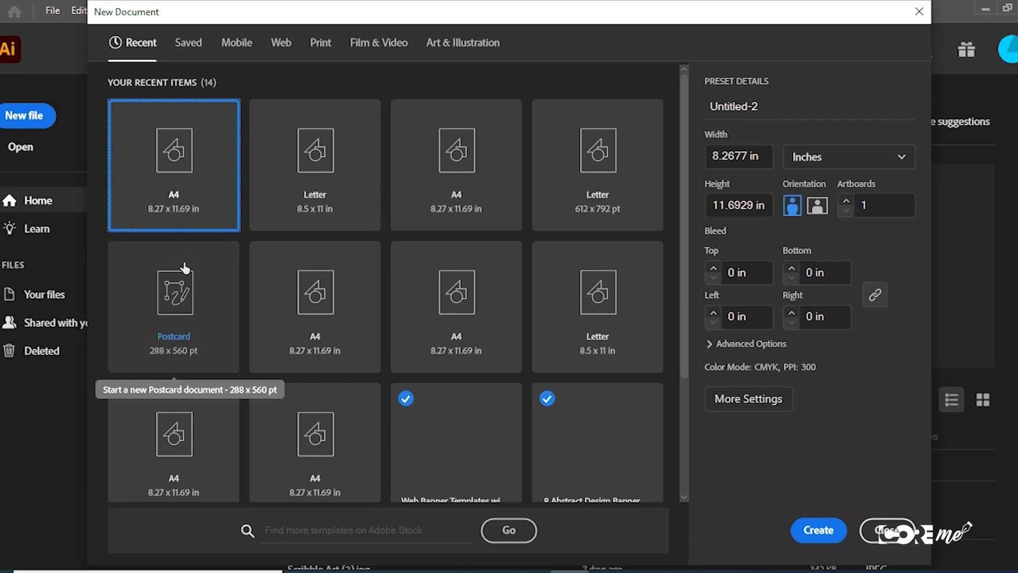
click(232, 45)
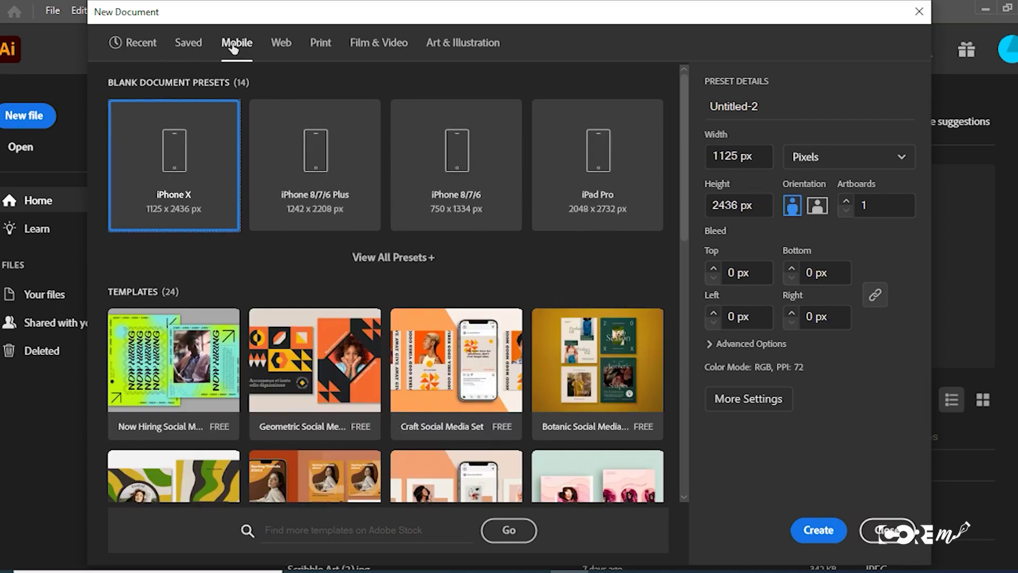
click(319, 45)
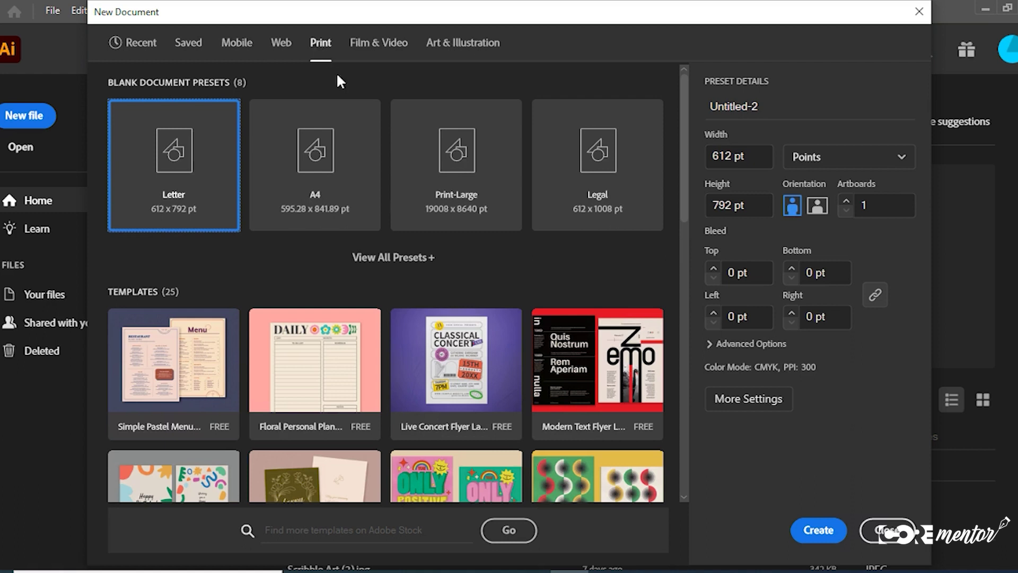
click(397, 256)
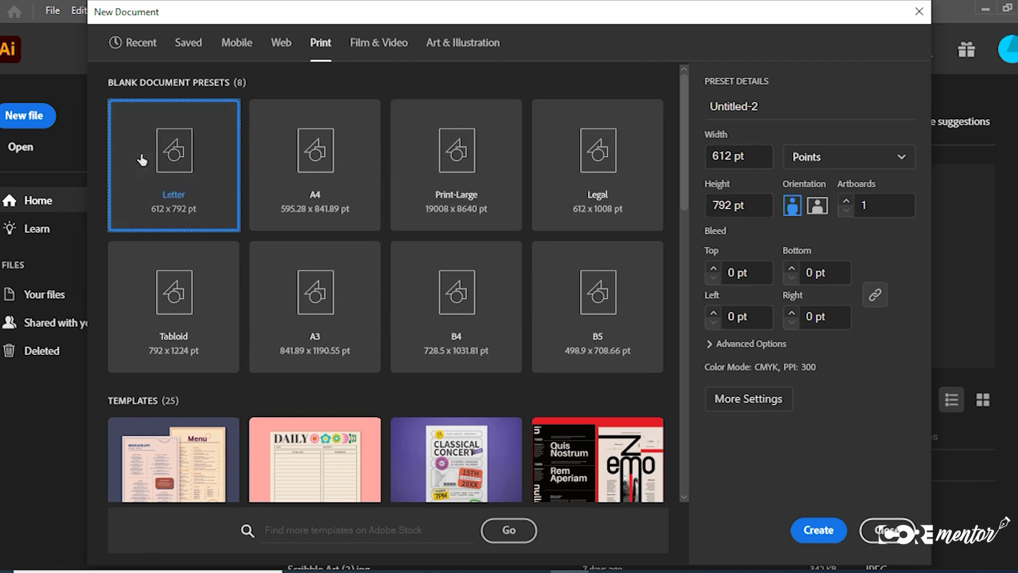
click(308, 163)
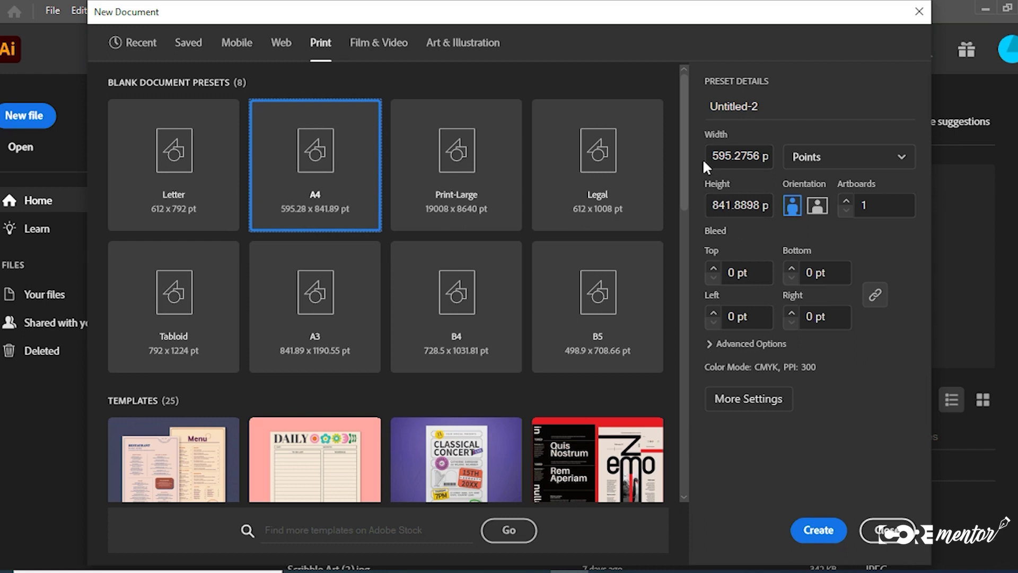
Set the measurement units of the new A4 document to Inches
click(828, 159)
click(832, 263)
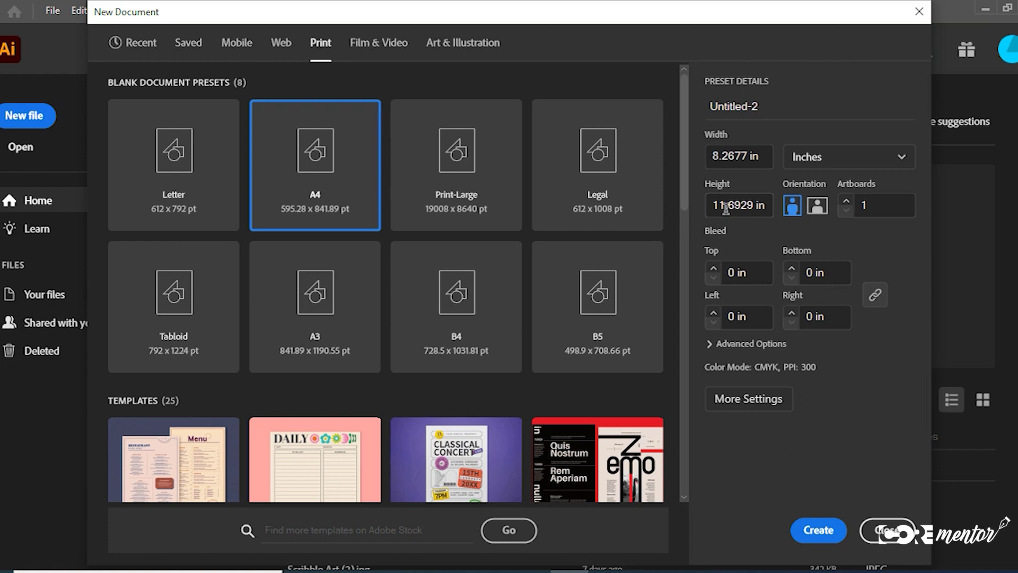
click(827, 159)
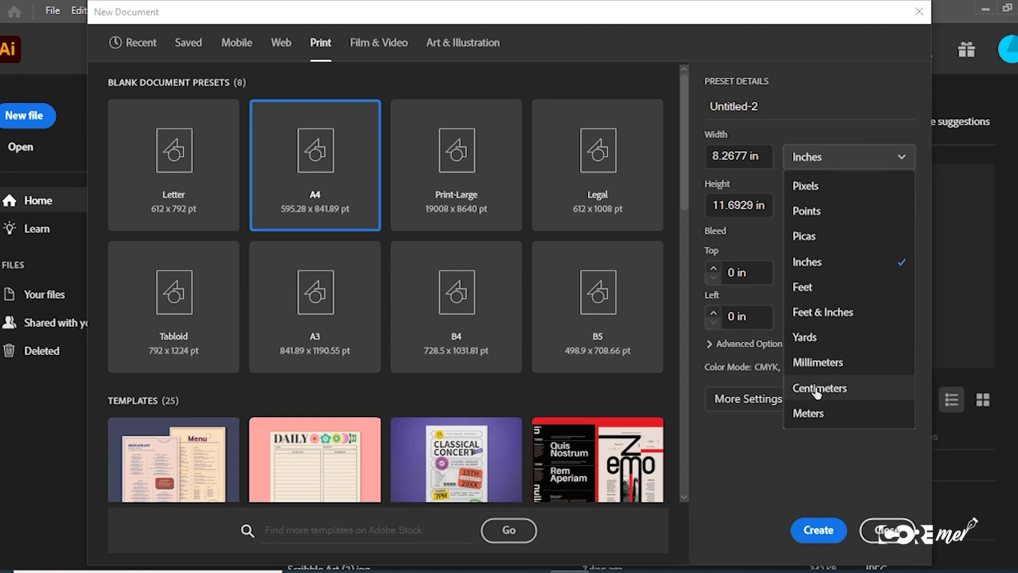
click(808, 262)
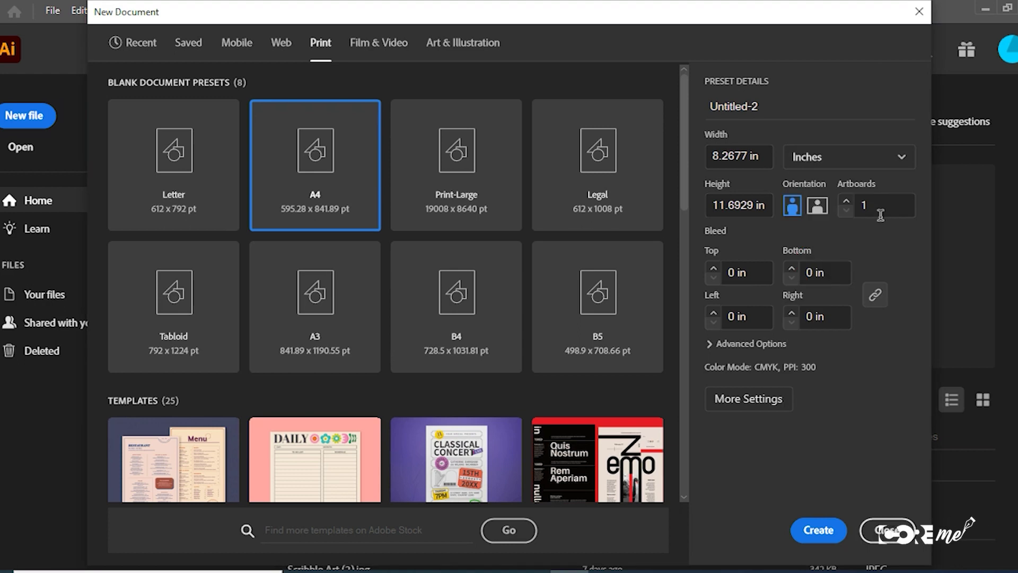
click(845, 159)
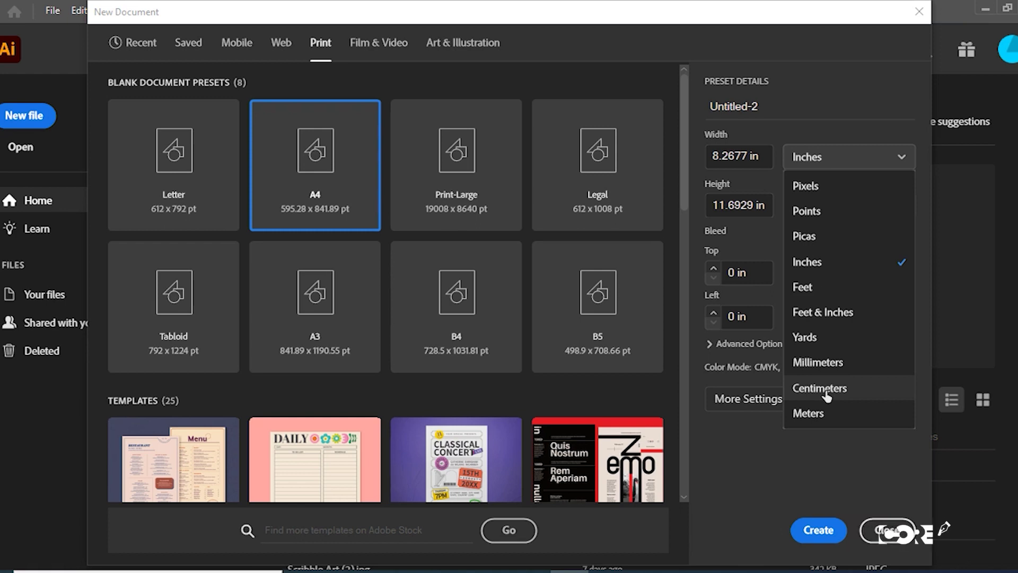
click(822, 261)
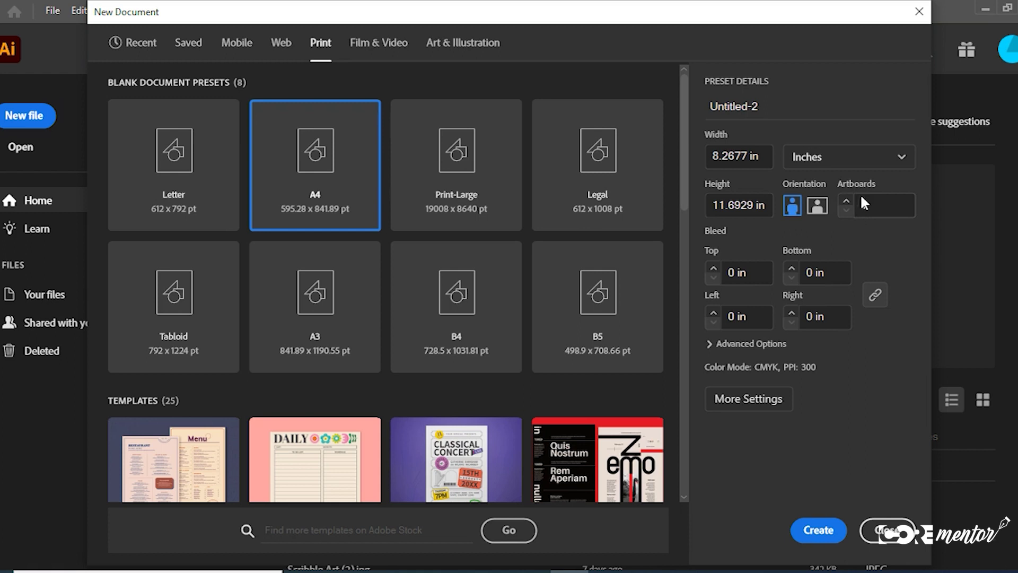
Try 20 as the number of artboards and return the count to 1
text(1)
click(862, 205)
text(20)
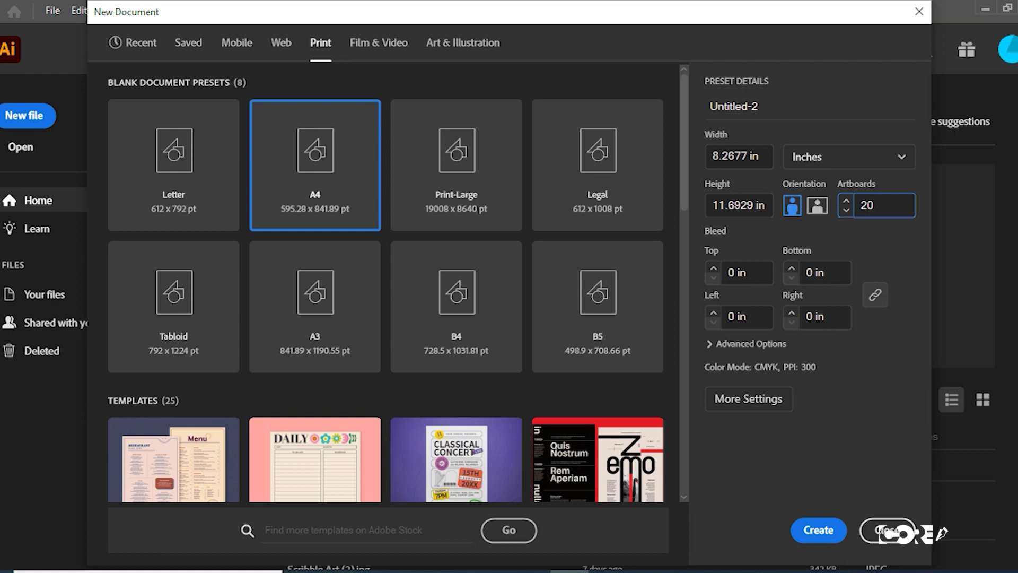
double_click(876, 205)
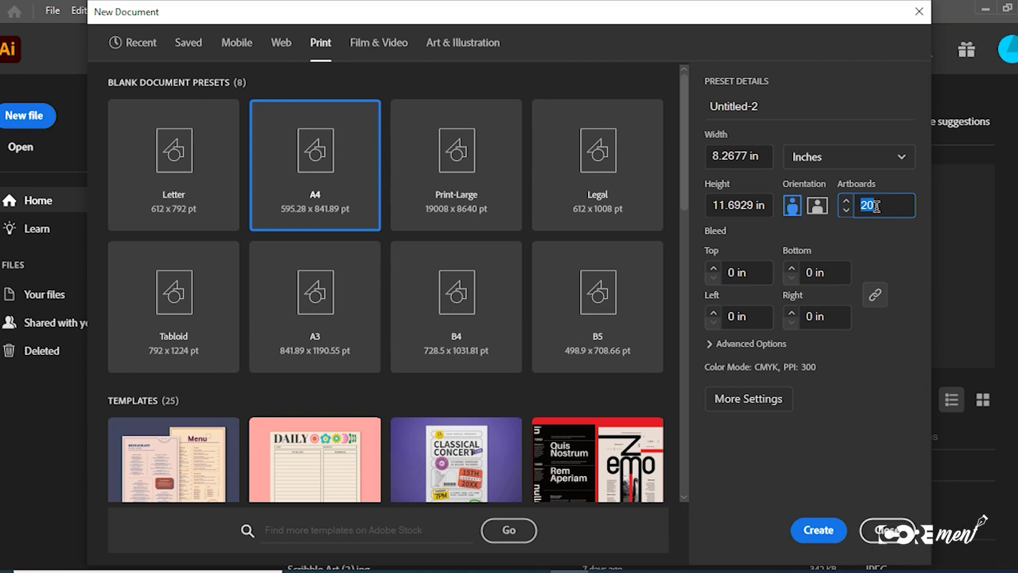
click(870, 207)
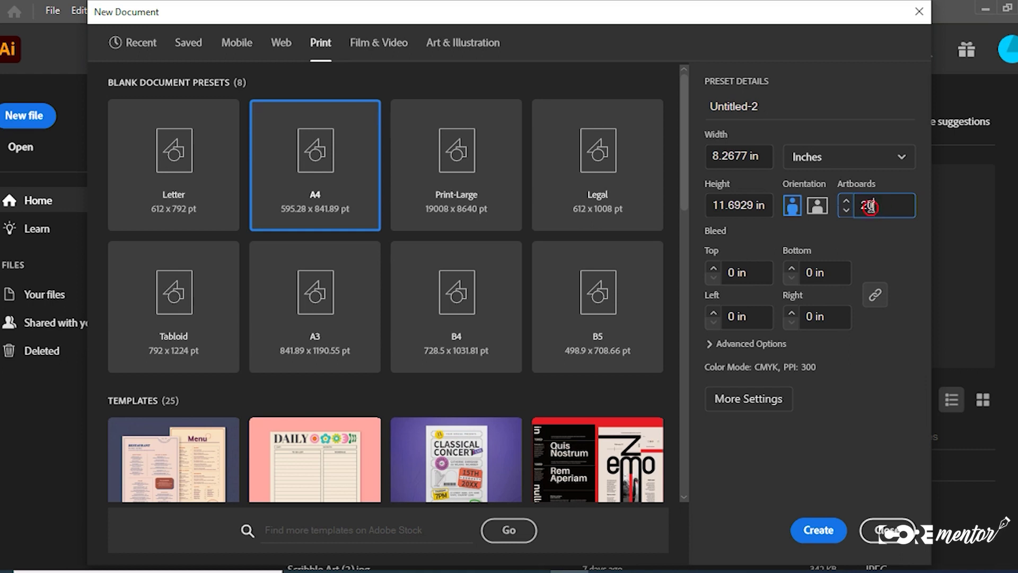
text(1)
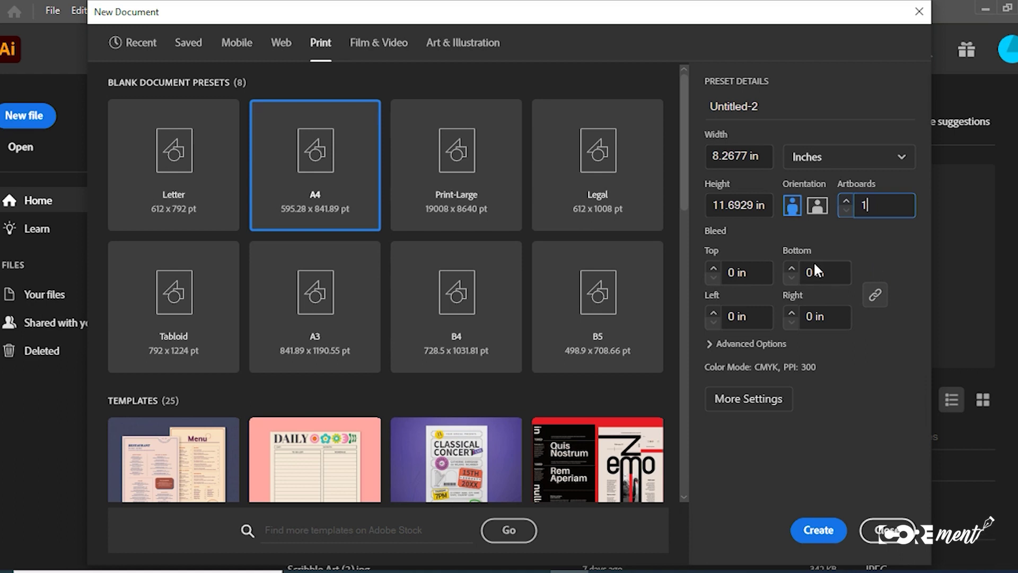
In the advanced options, try RGB Color, set the color mode back to CMYK Color, and create the document
click(712, 346)
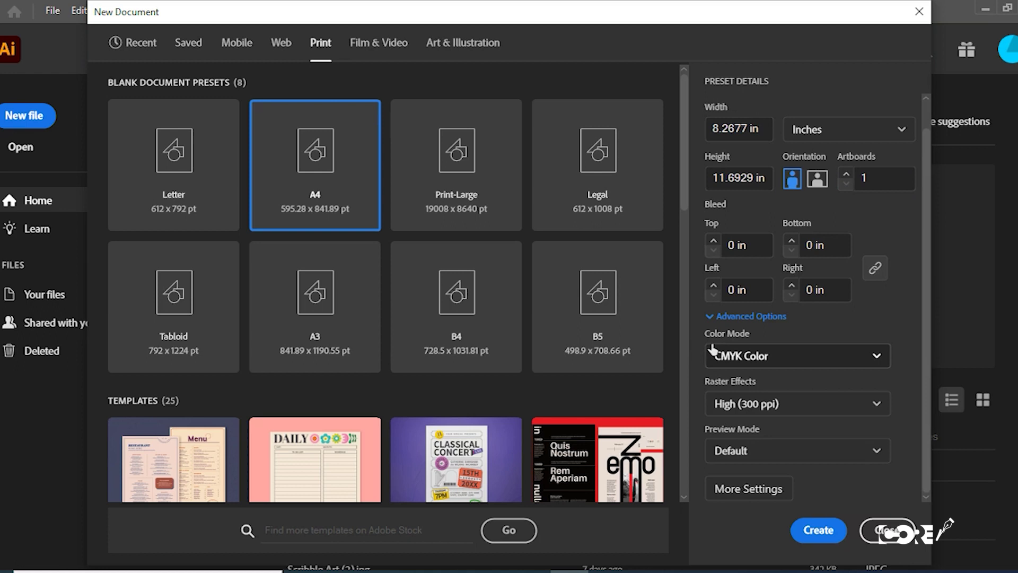
click(778, 359)
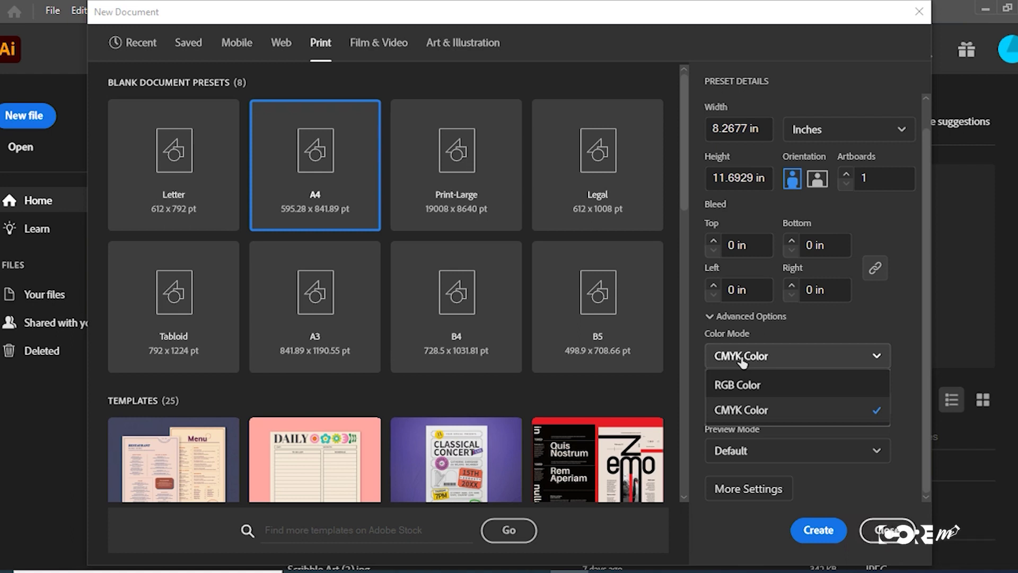
click(790, 364)
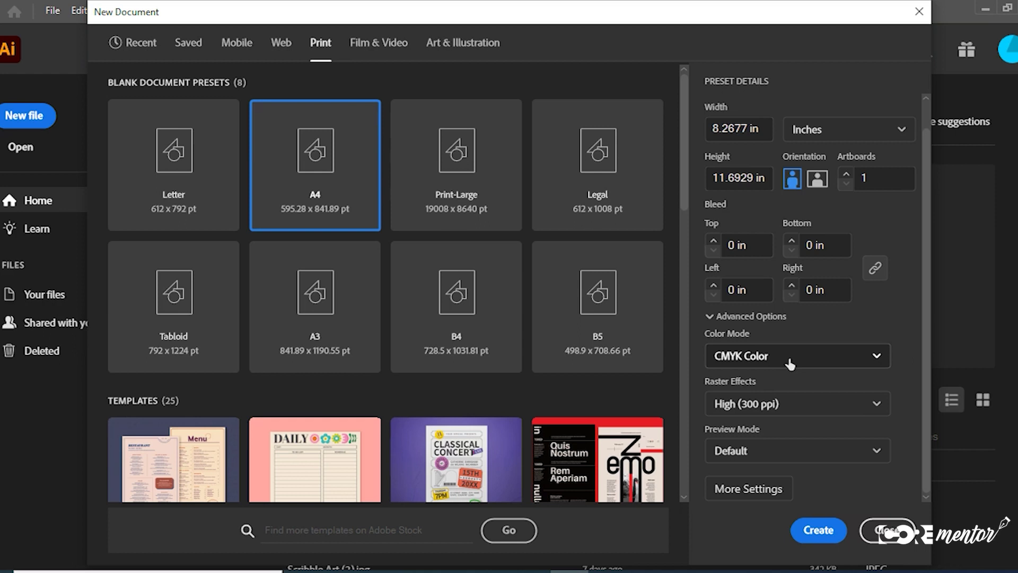
click(789, 361)
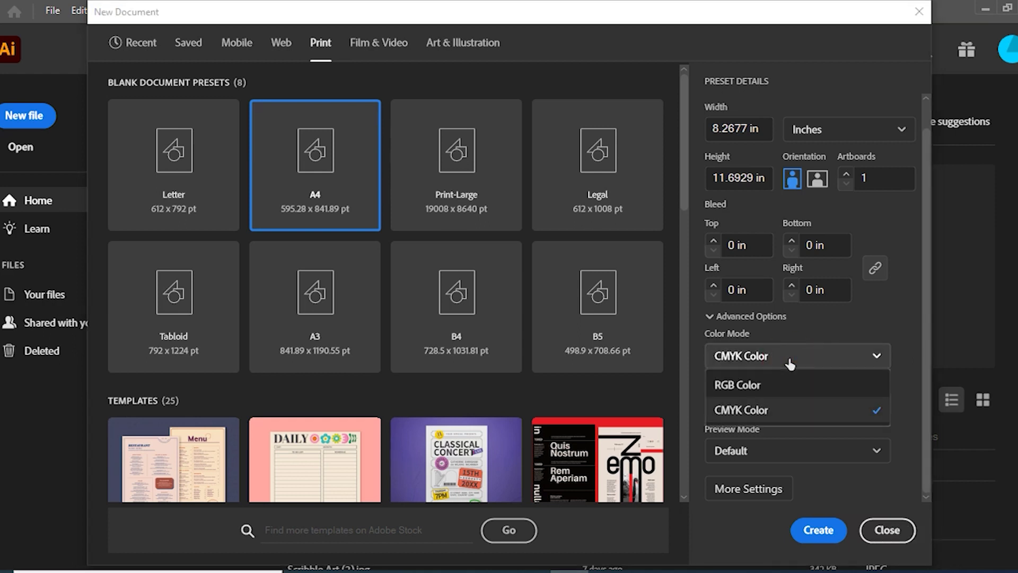
click(760, 387)
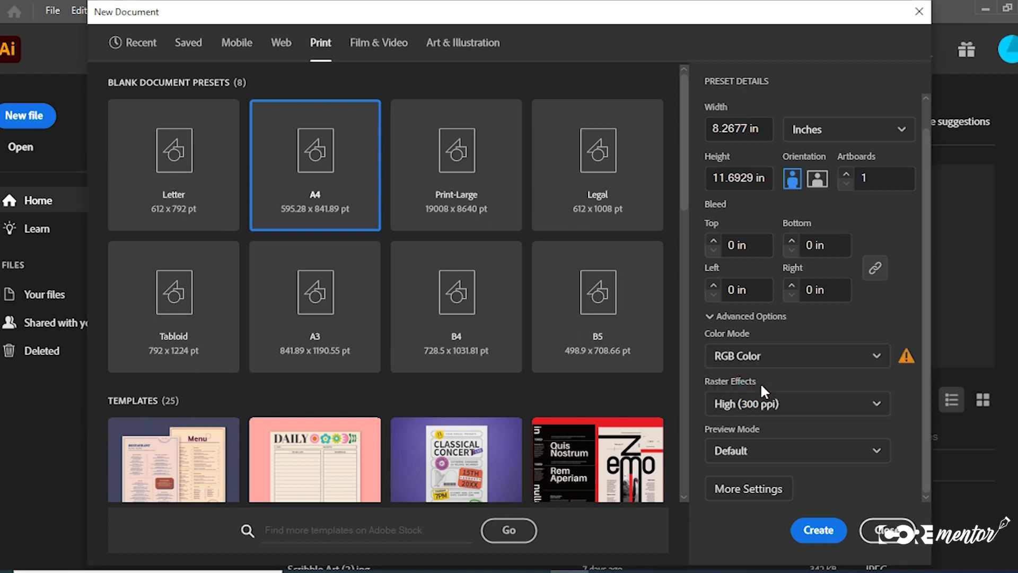
click(764, 356)
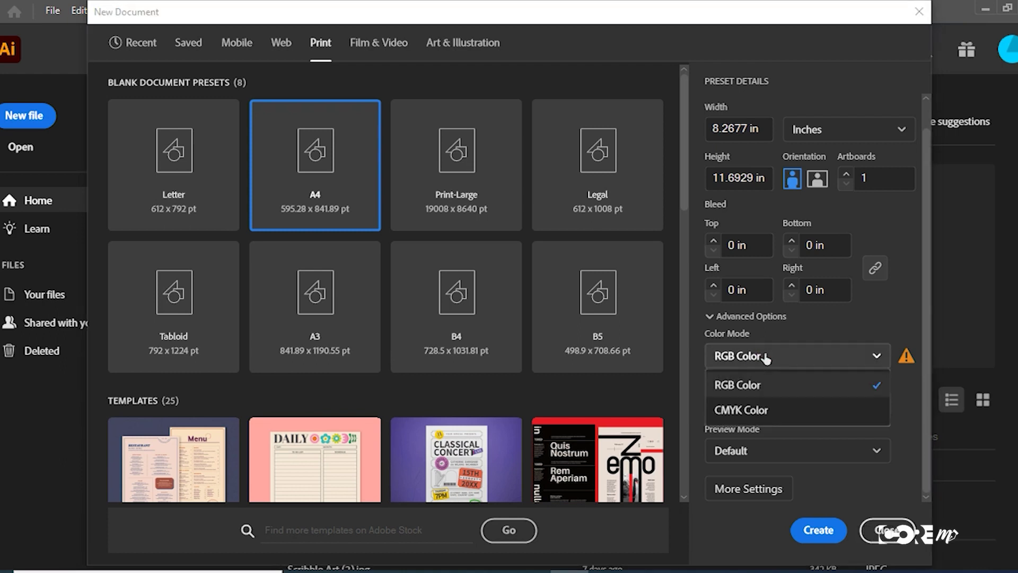
click(758, 408)
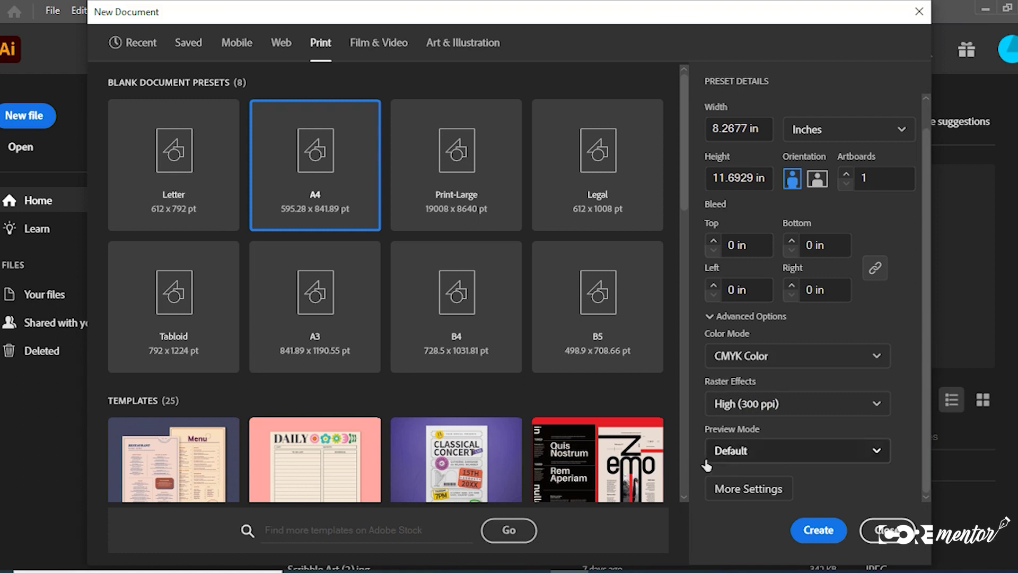
click(819, 530)
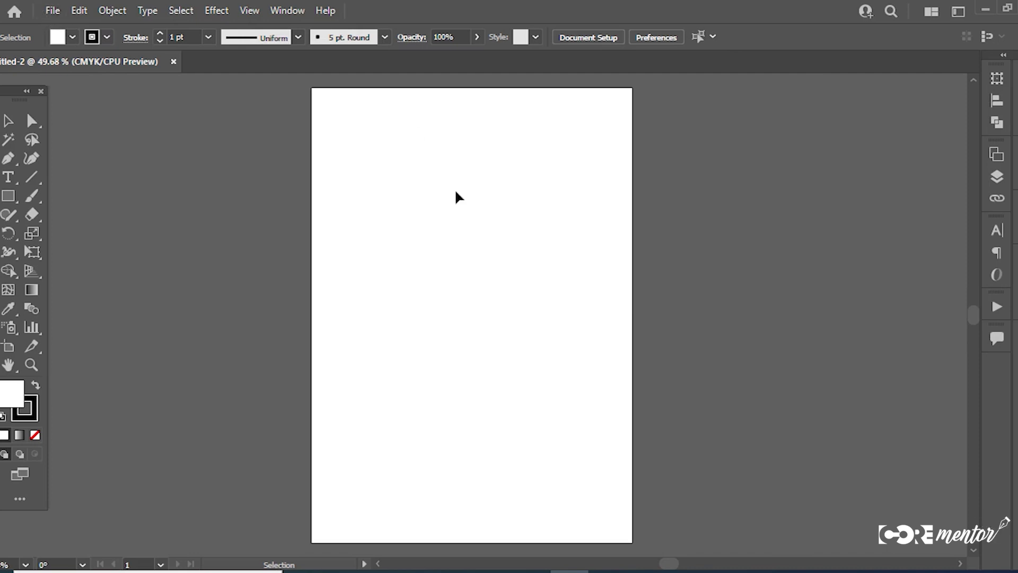
Start another new document from the recent A4 preset and set its number of artboards to 20
click(53, 12)
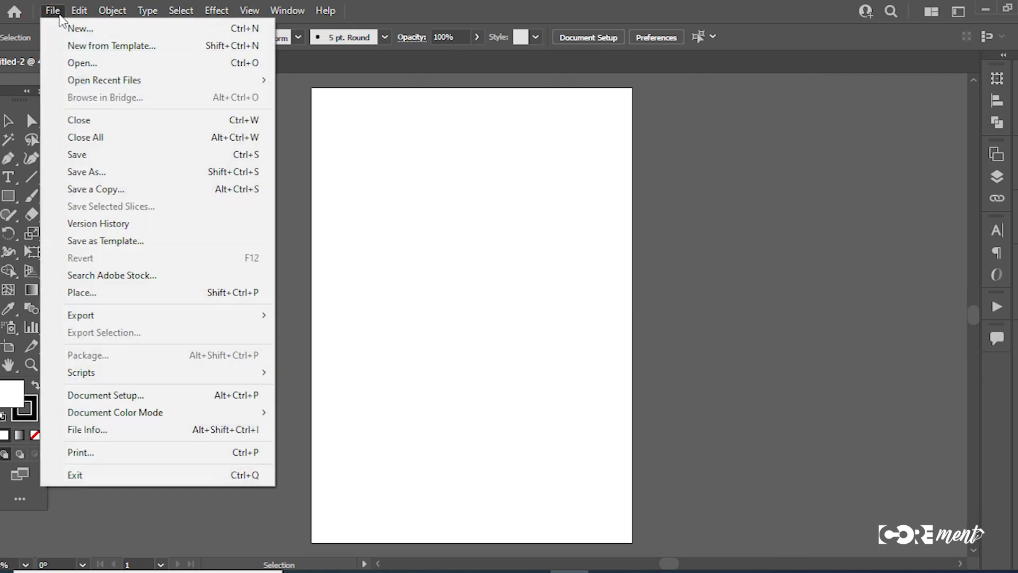
click(73, 29)
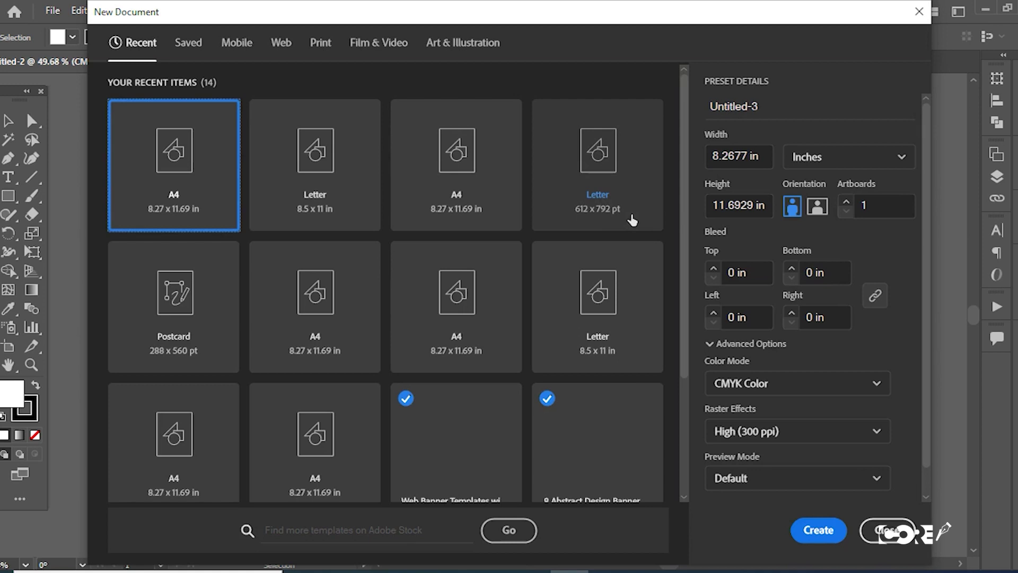
click(857, 205)
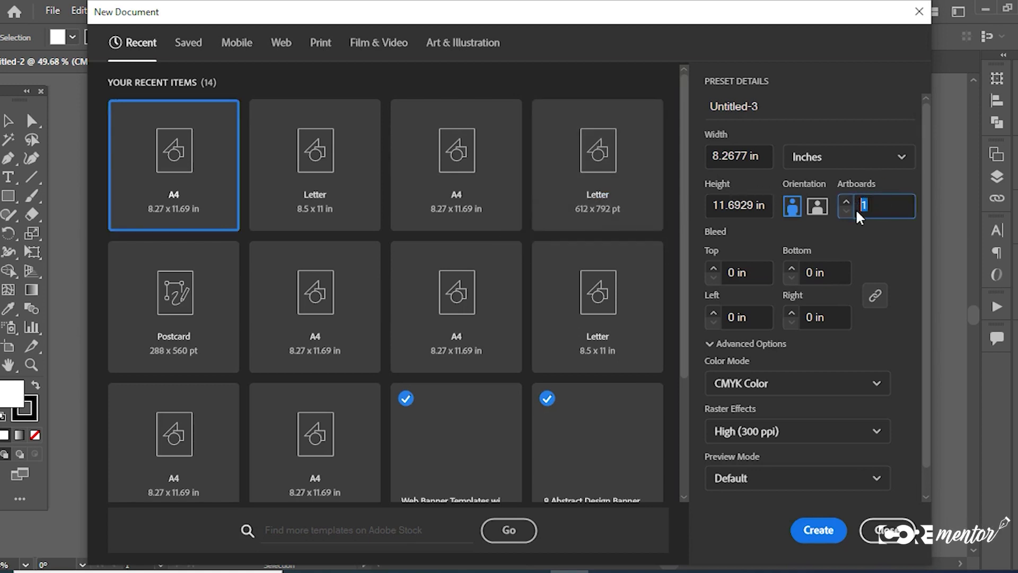
text(2)
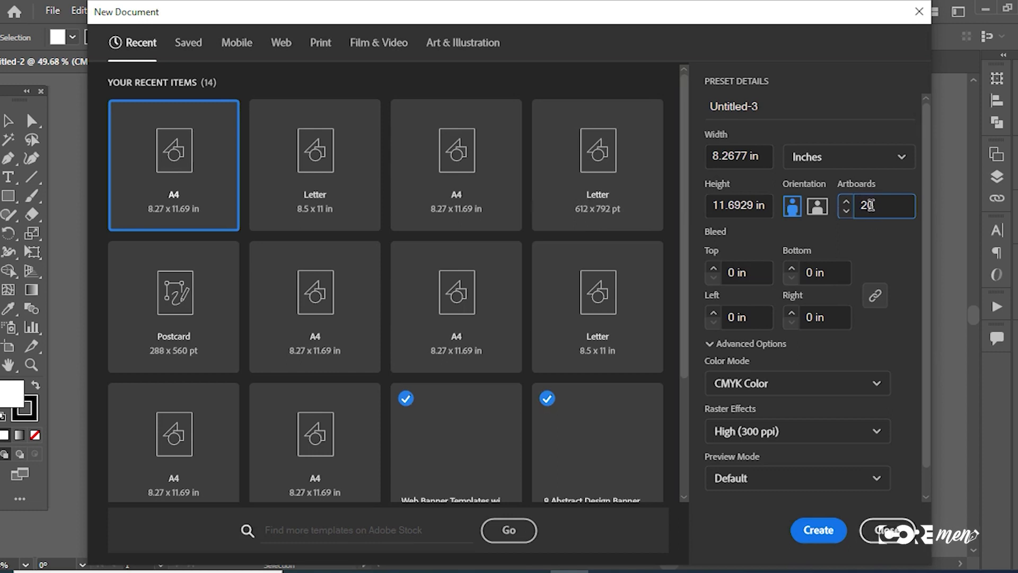
Step the number of artboards down by four and back up to 20
click(846, 212)
click(846, 212)
click(846, 212)
click(846, 211)
click(845, 200)
click(845, 200)
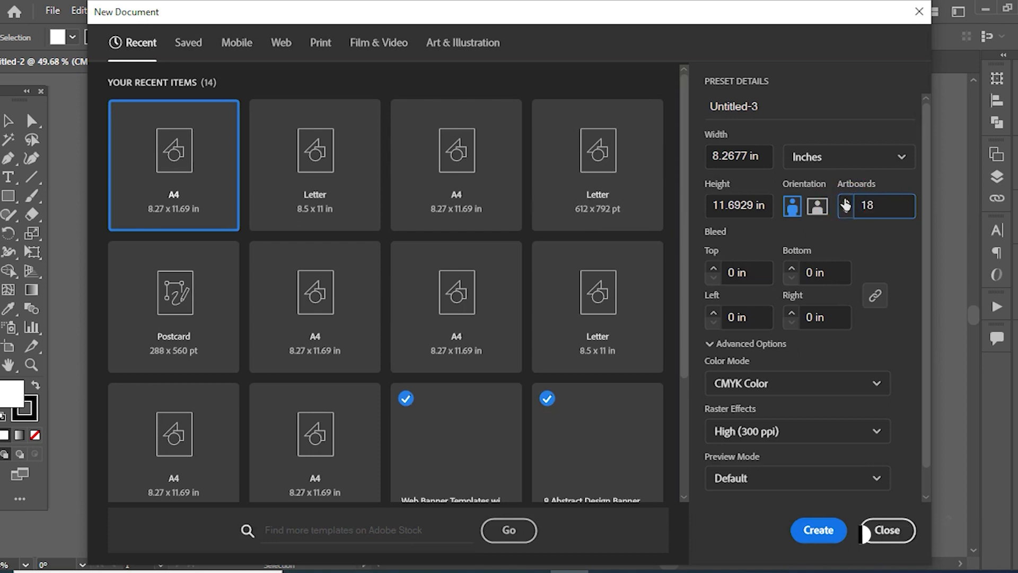
click(845, 201)
click(845, 200)
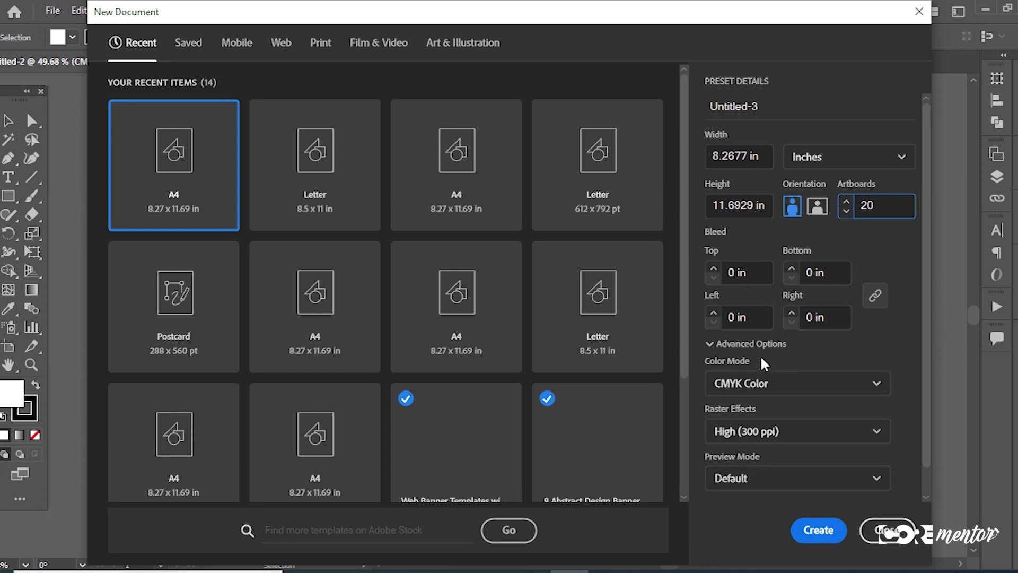
Open the detailed settings of the new document, set the artboard spacing to 1 in, and select the column count for editing
click(711, 343)
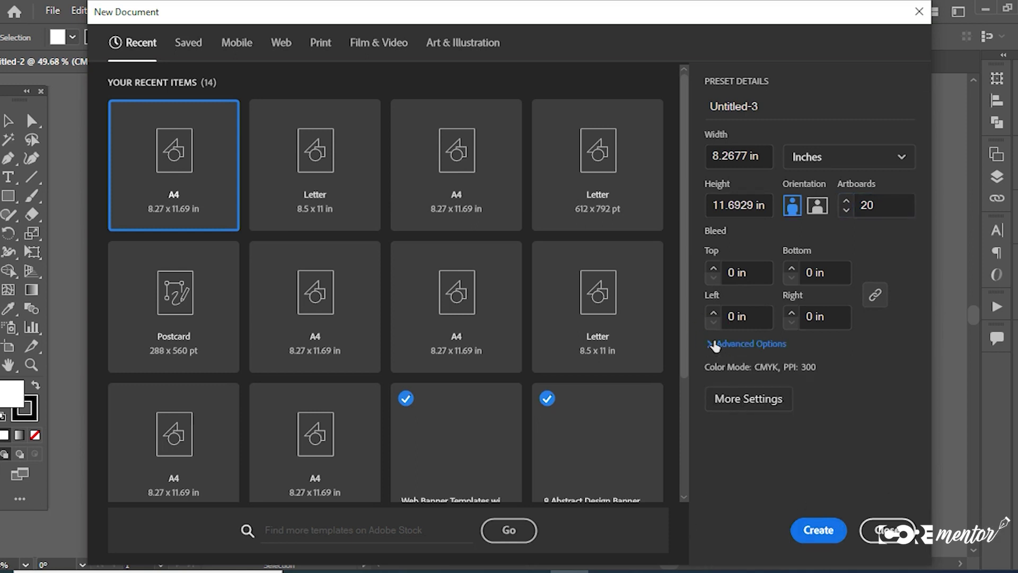
click(711, 344)
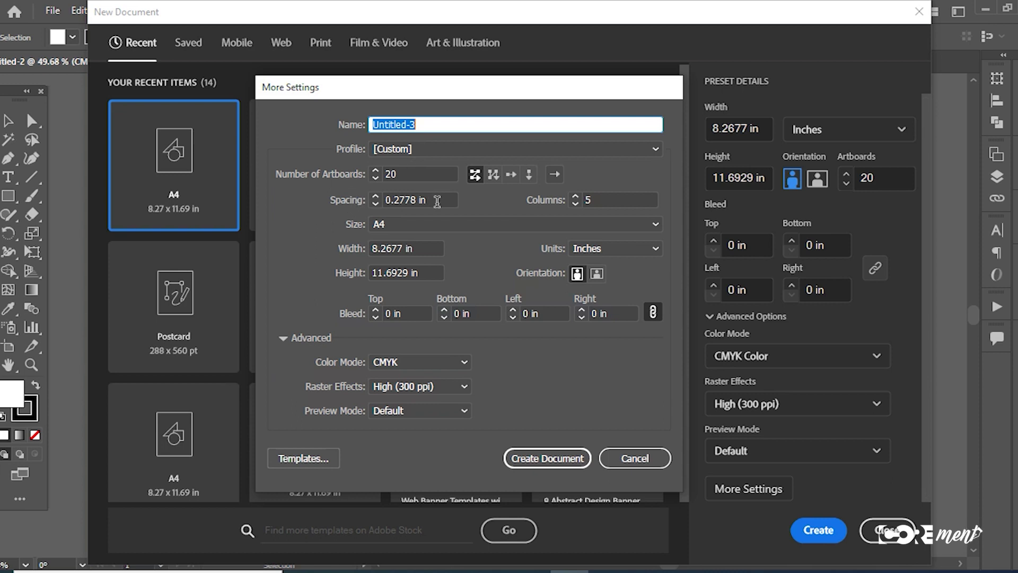
click(378, 200)
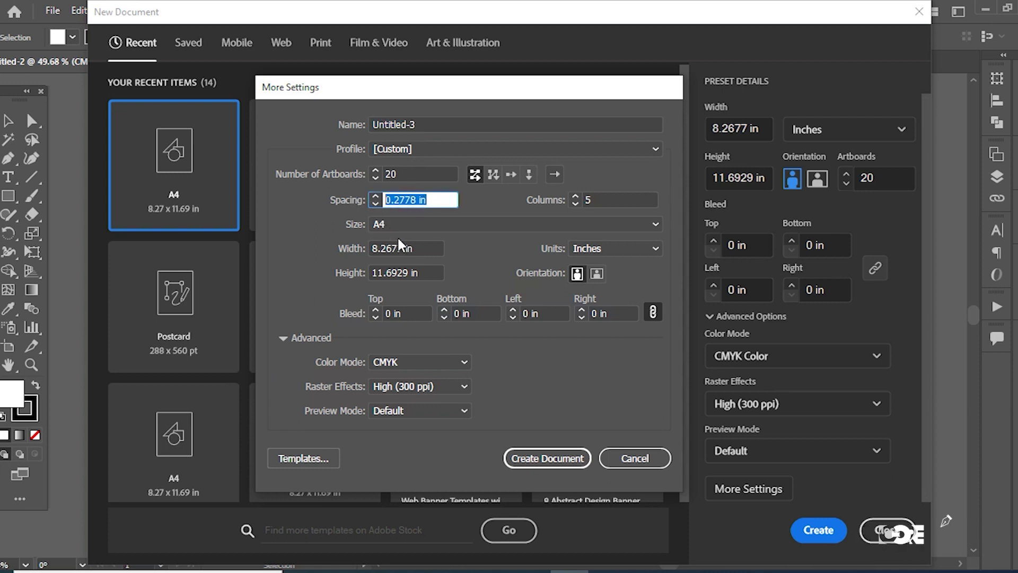
text(1)
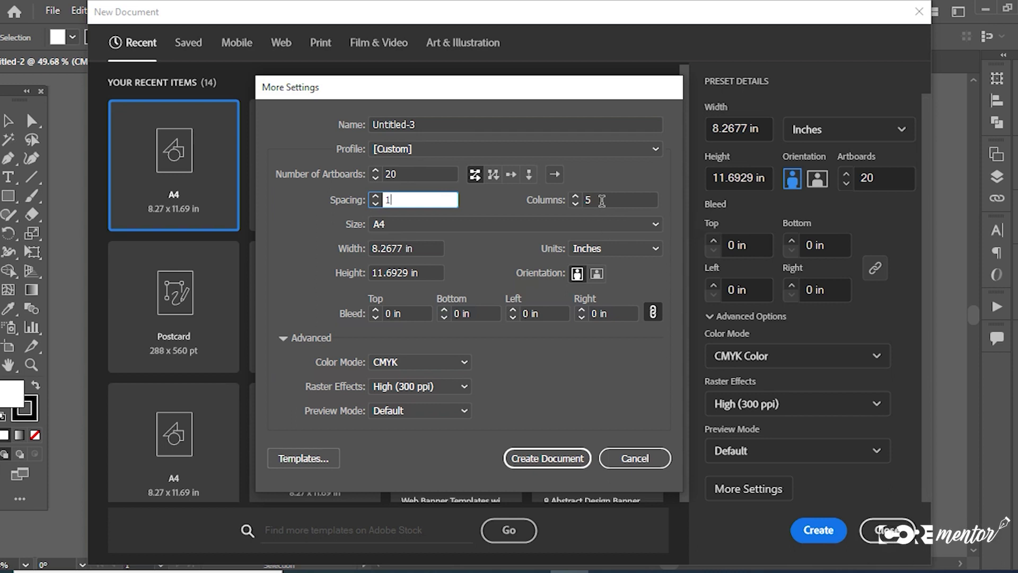
drag(601, 201, 585, 202)
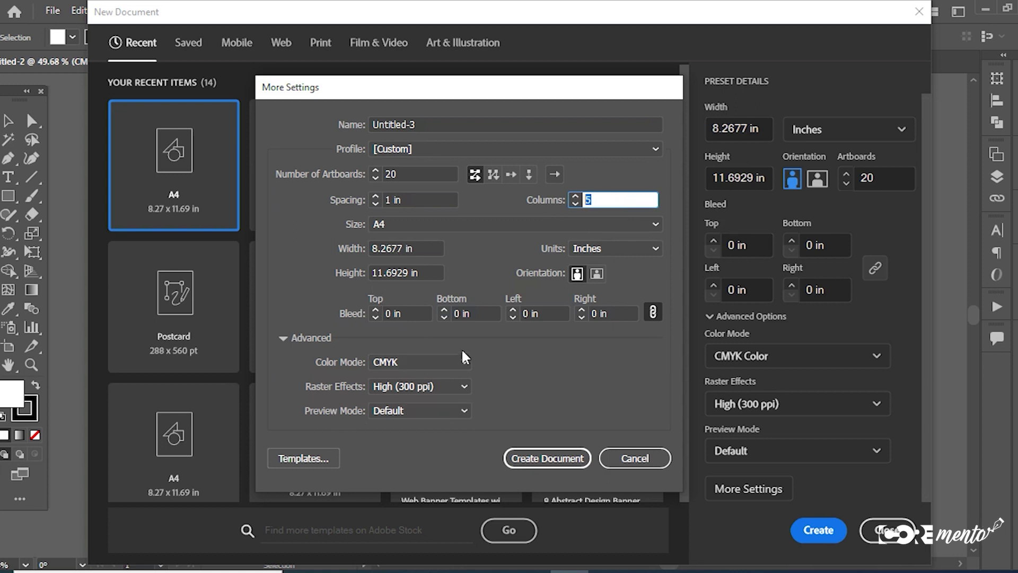
Create the 20-artboard document and compare it with the single-artboard document, returning to the 20-artboard one
click(550, 459)
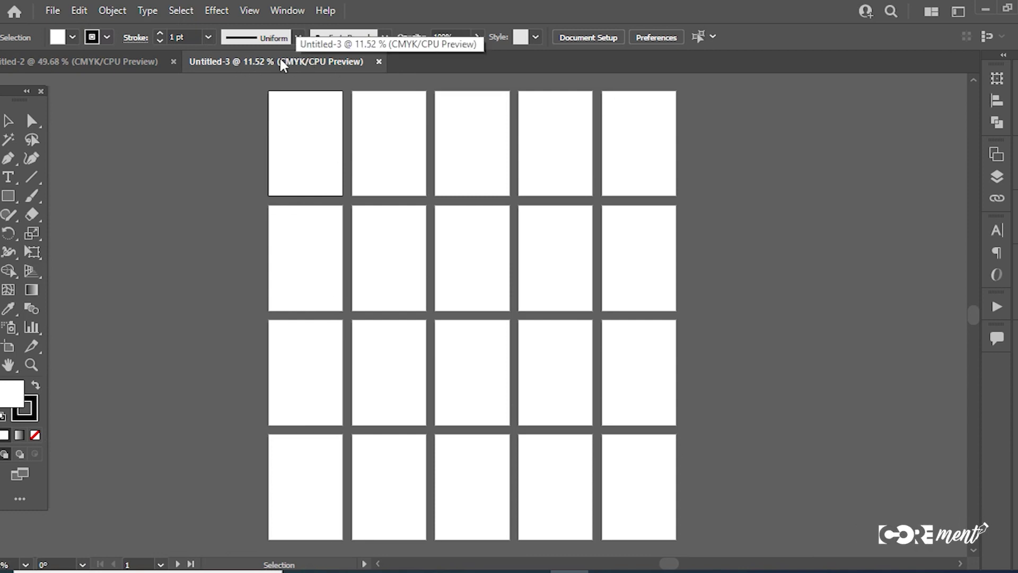
click(105, 62)
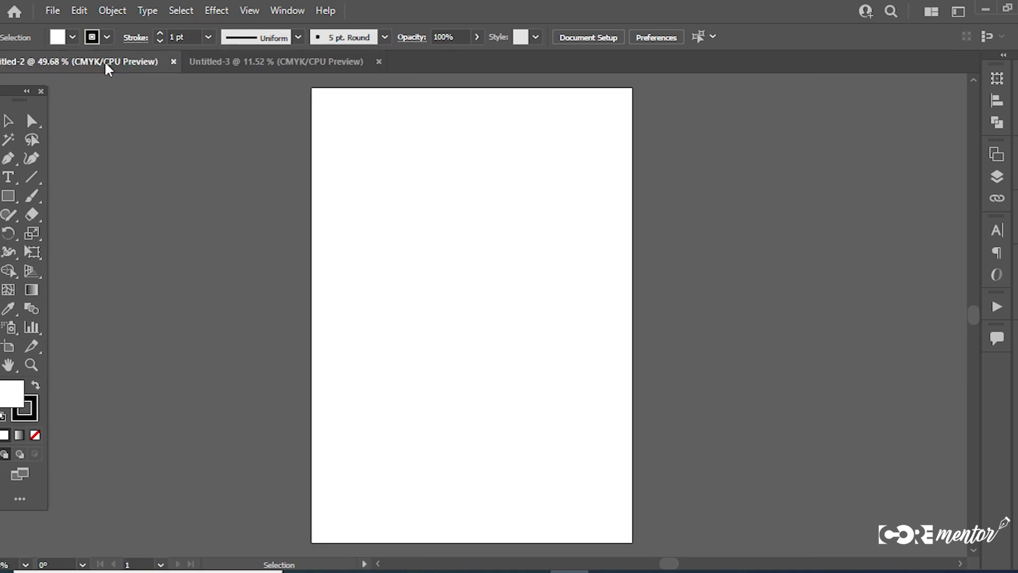
click(240, 57)
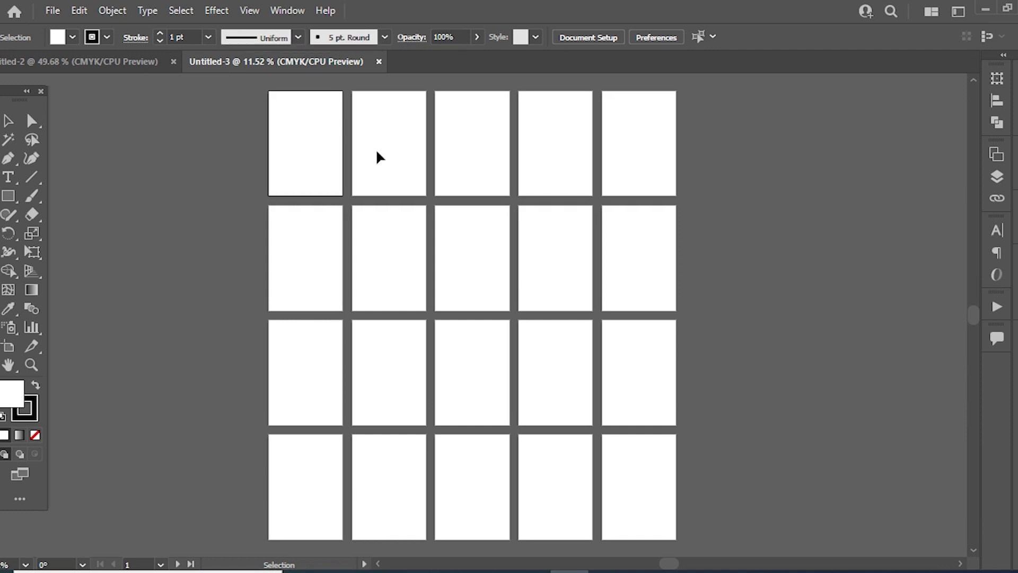
Open the document setup and enter artboard editing for the 20-artboard document
click(51, 11)
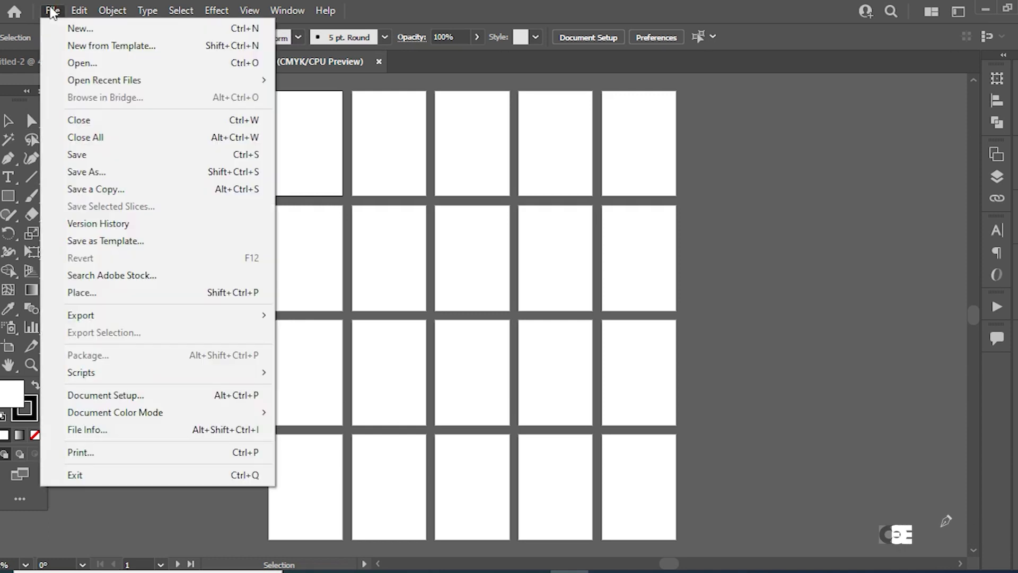
click(119, 397)
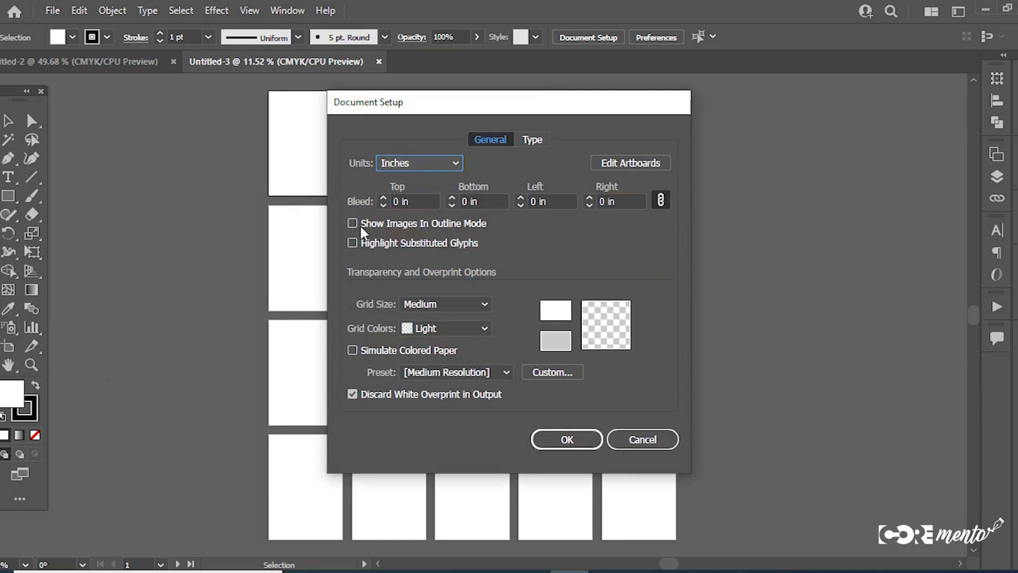
drag(544, 101, 822, 99)
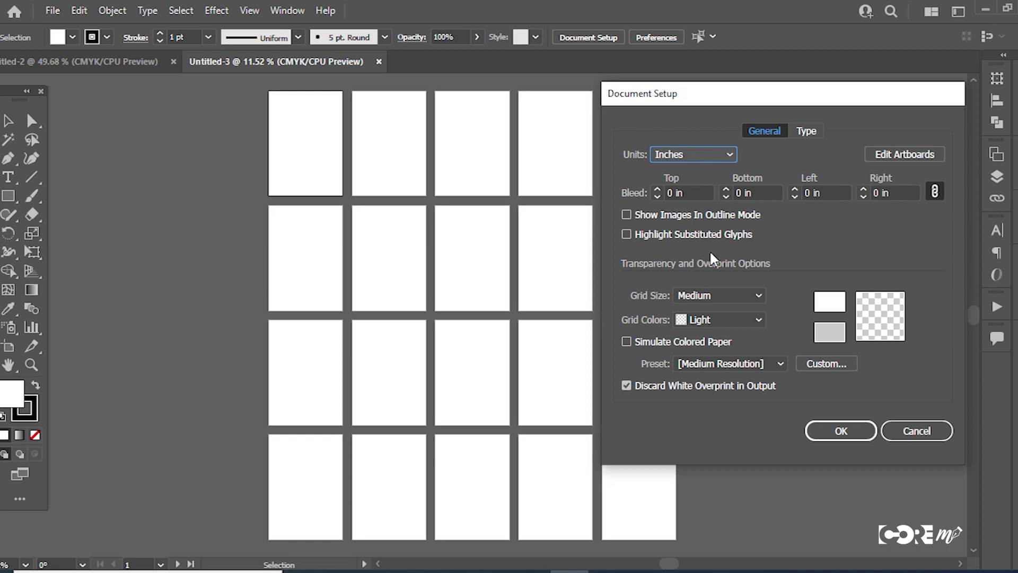
click(901, 153)
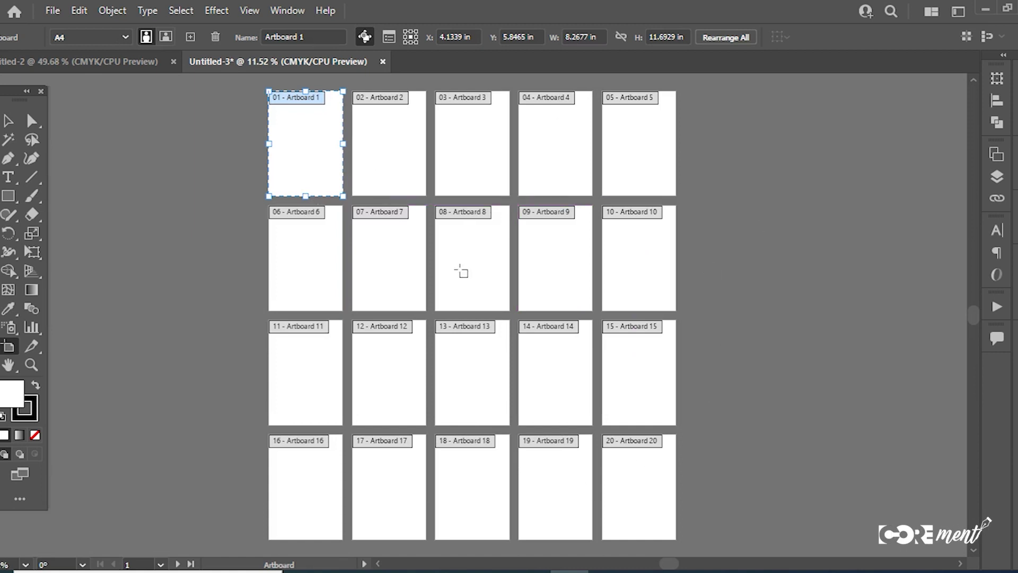
Try the A3 size on Artboard 1 and Artboard 2, and move Artboard 1 away from the grid
click(122, 35)
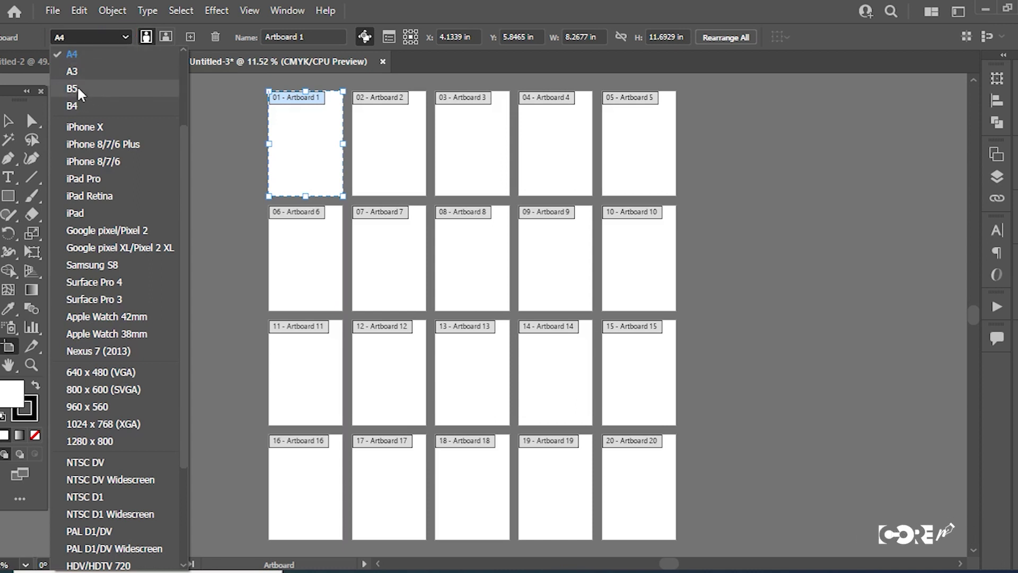
click(72, 69)
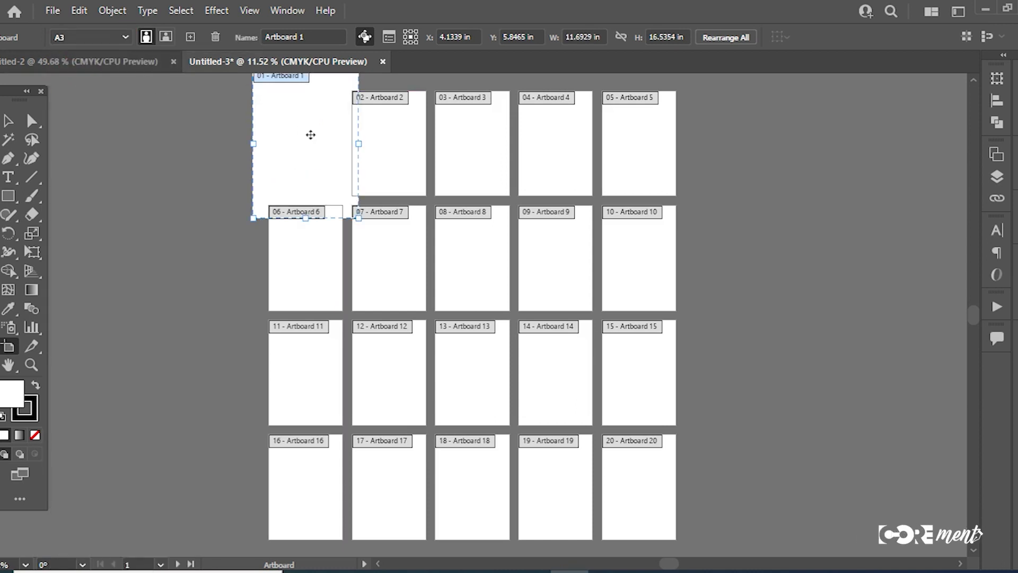
click(401, 127)
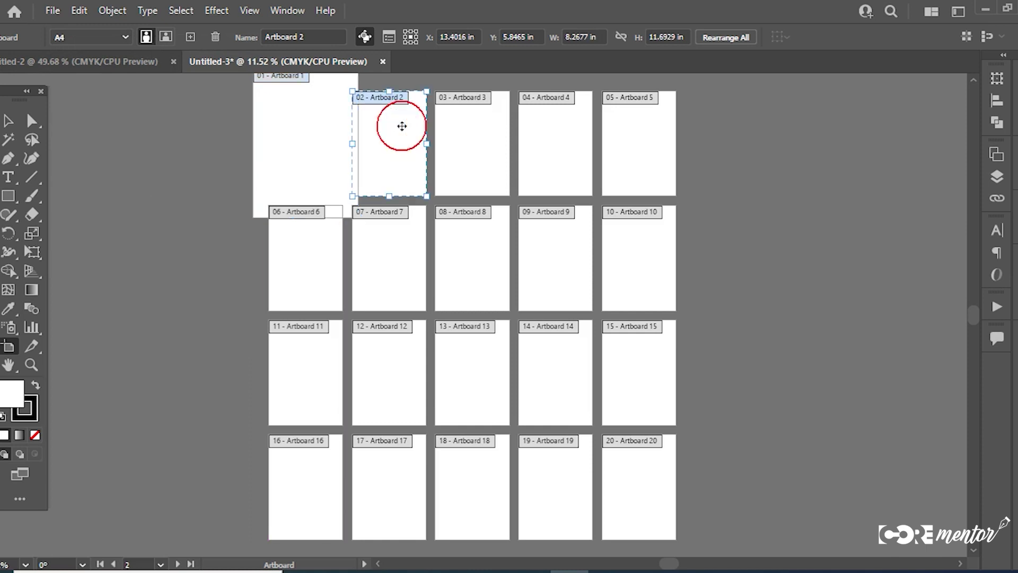
click(123, 35)
click(108, 71)
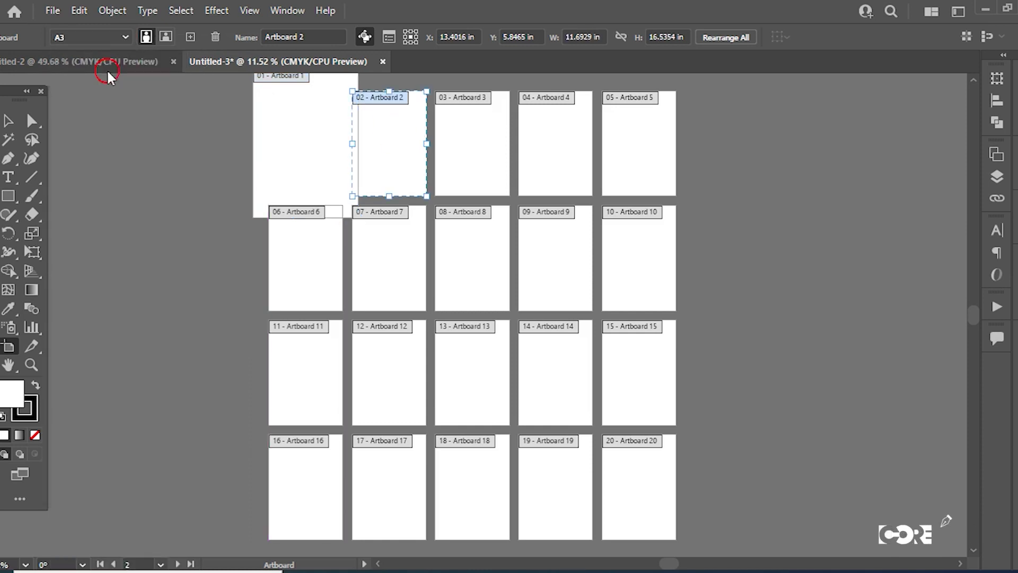
drag(298, 150, 237, 150)
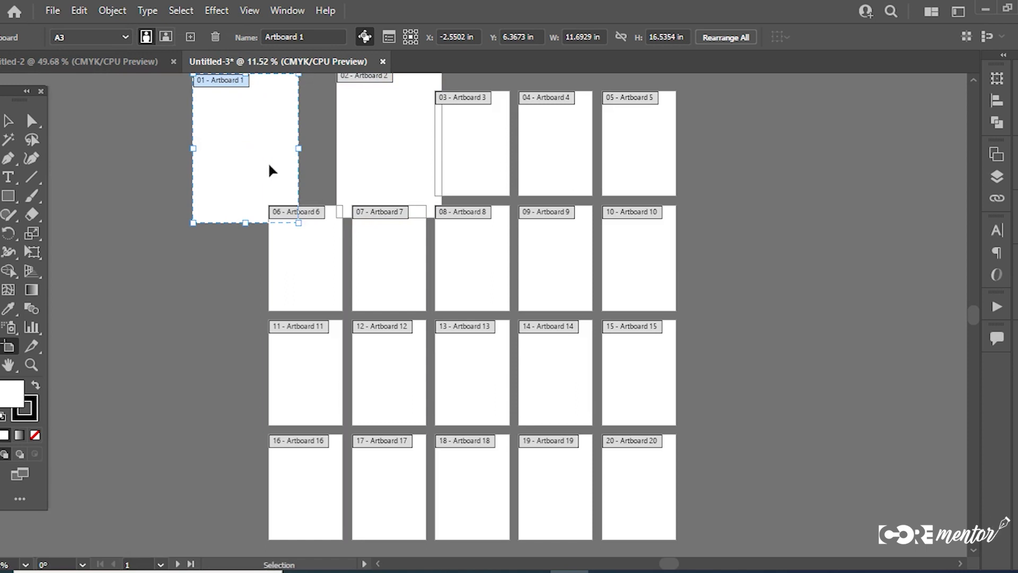
Undo the move of Artboard 1 and both A3 size changes, and leave artboard editing
key(ctrl+z)
key(ctrl+z)
key(ctrl+z)
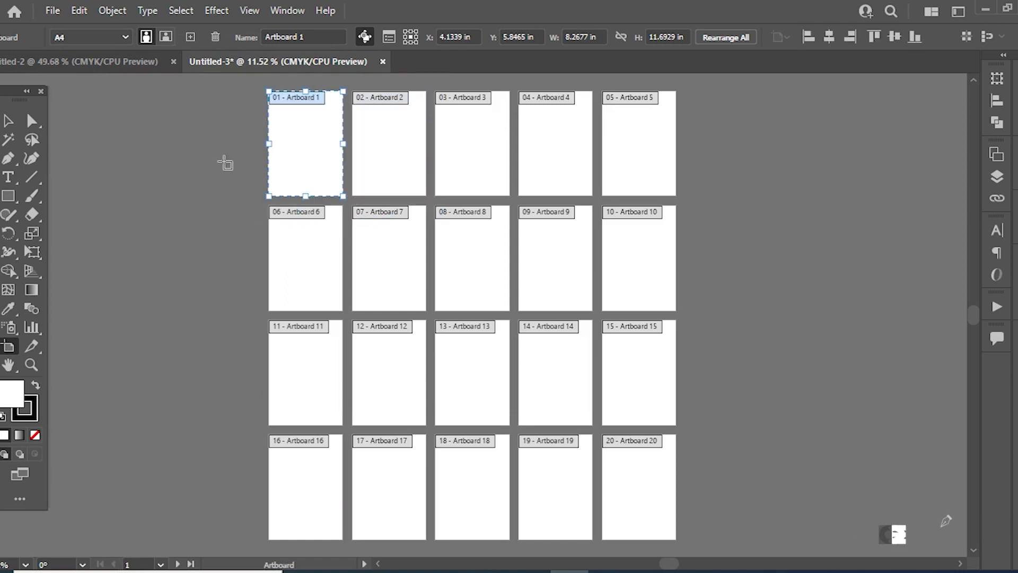
click(8, 121)
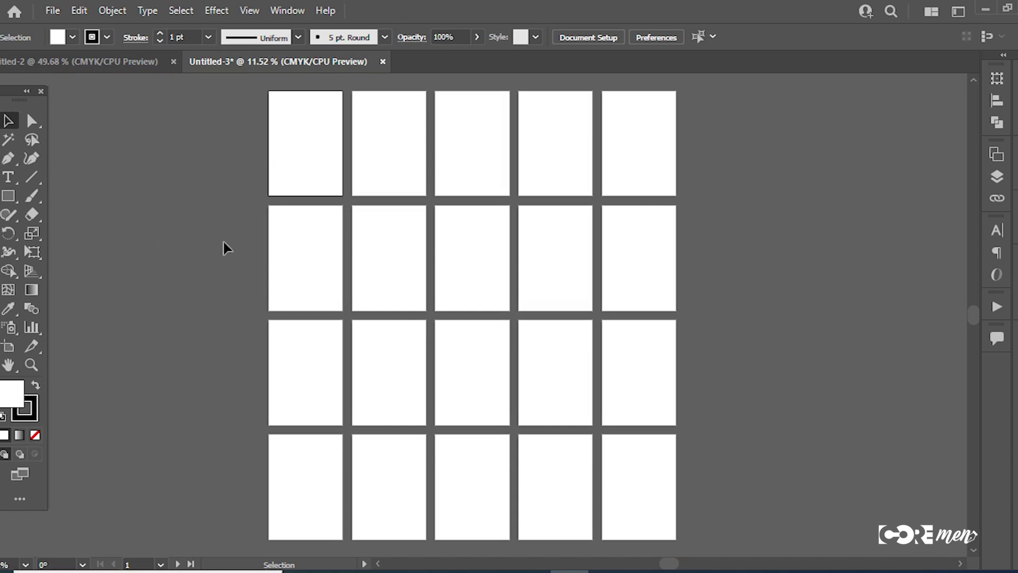
Enter artboard editing again through the document setup and leave it without changes
click(597, 38)
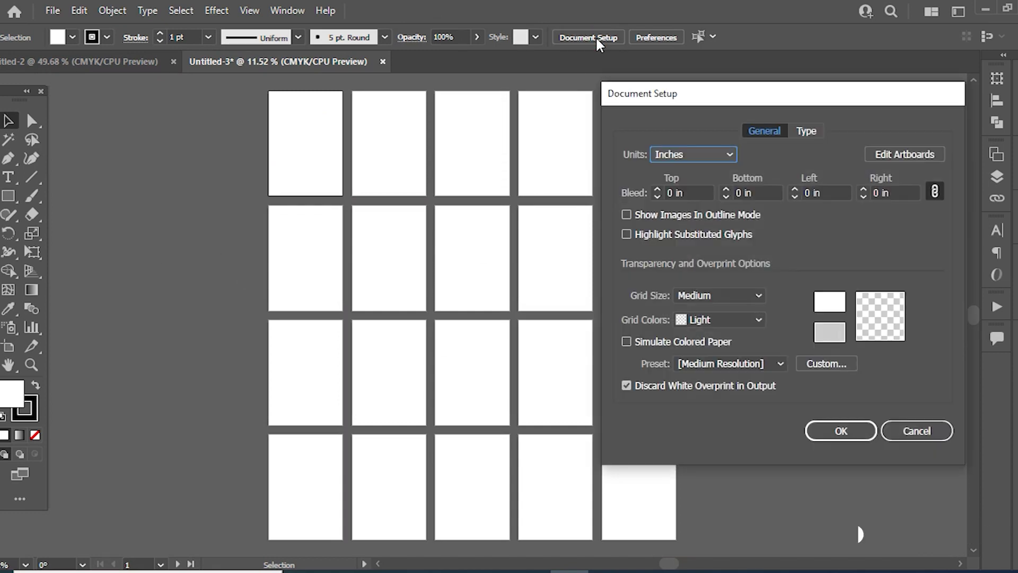
click(905, 155)
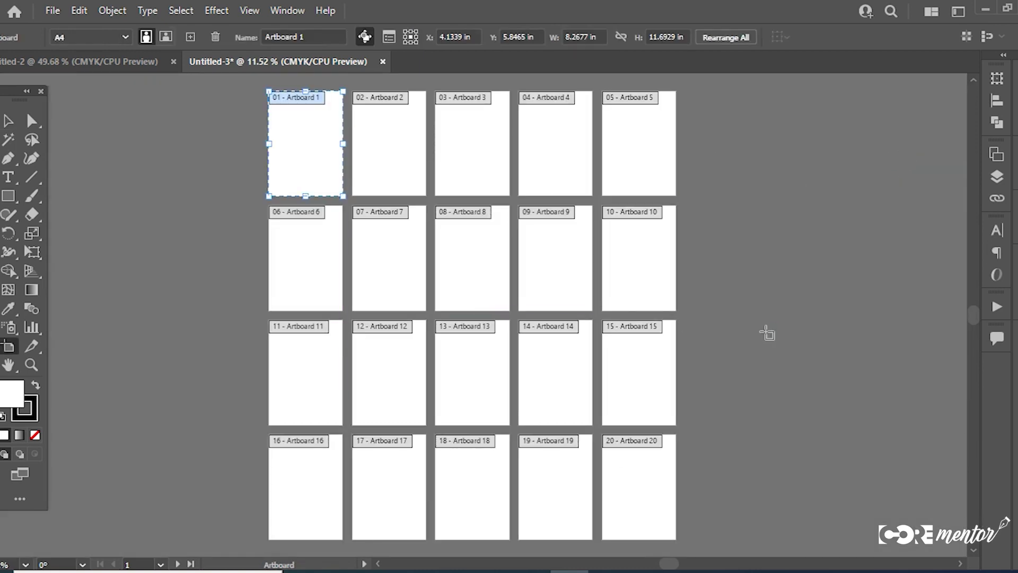
click(8, 121)
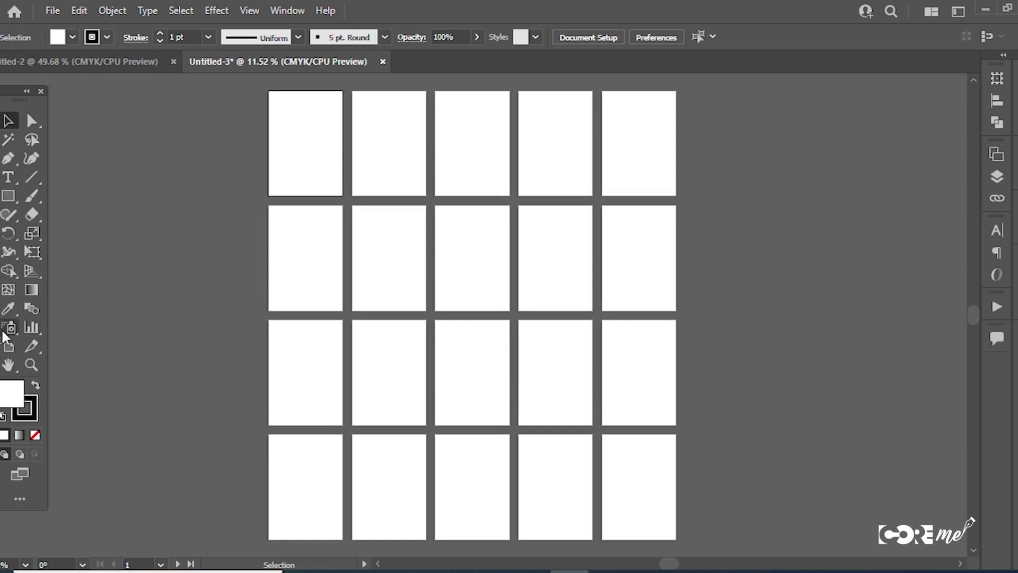
With the Artboard tool, delete the whole last row of artboards, from Artboard 20 back to Artboard 16
click(7, 349)
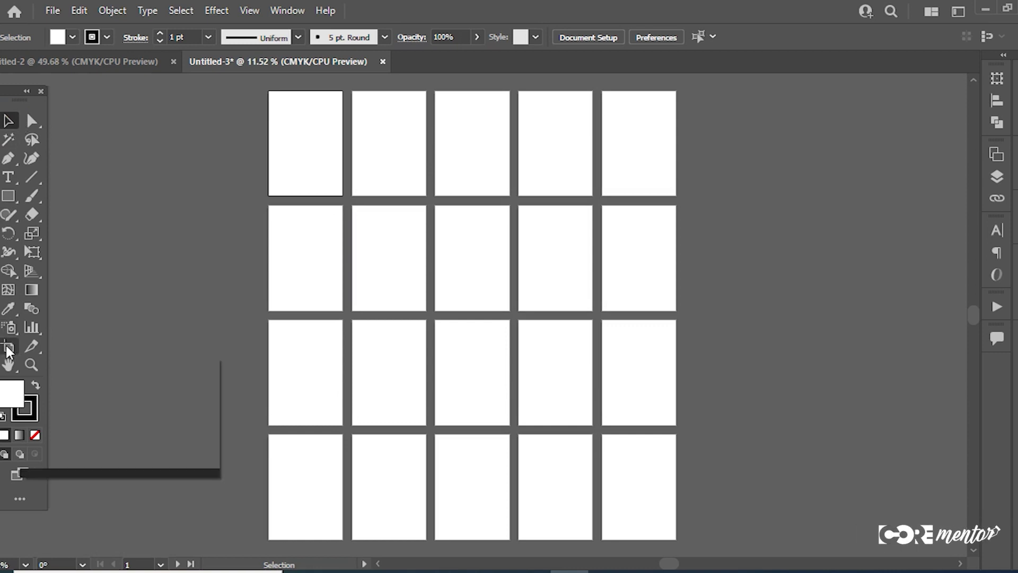
click(9, 350)
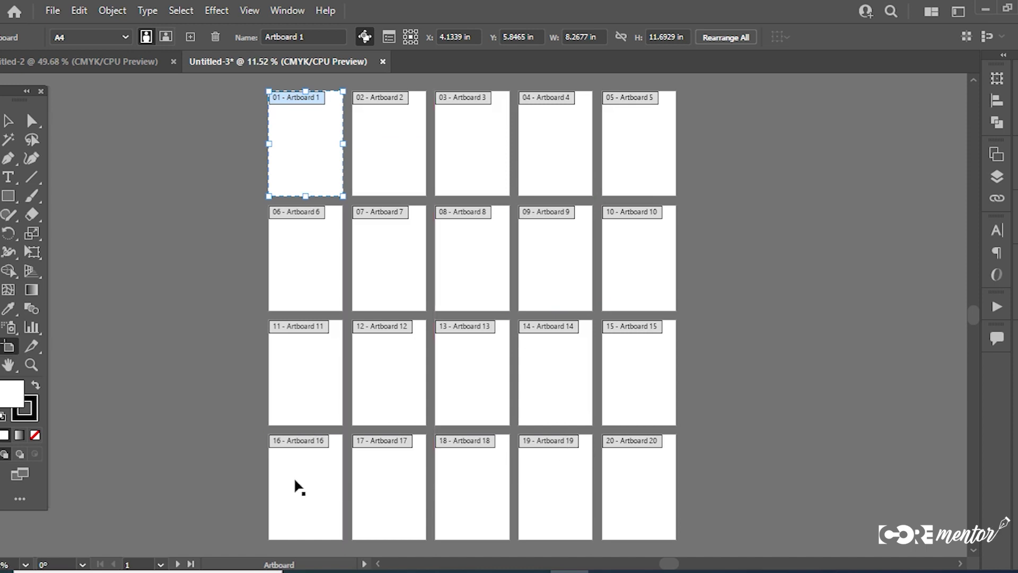
click(630, 487)
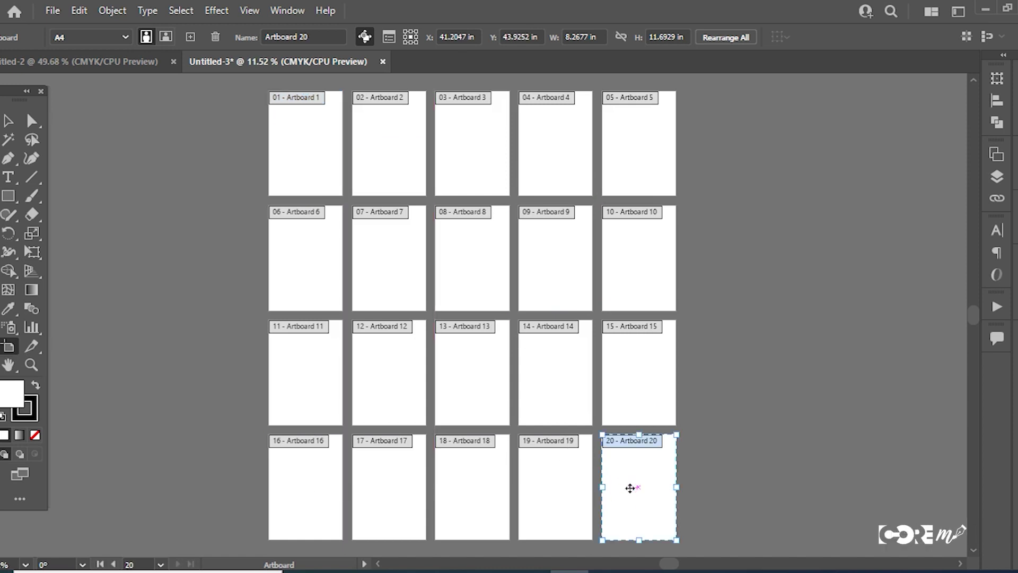
key(Delete)
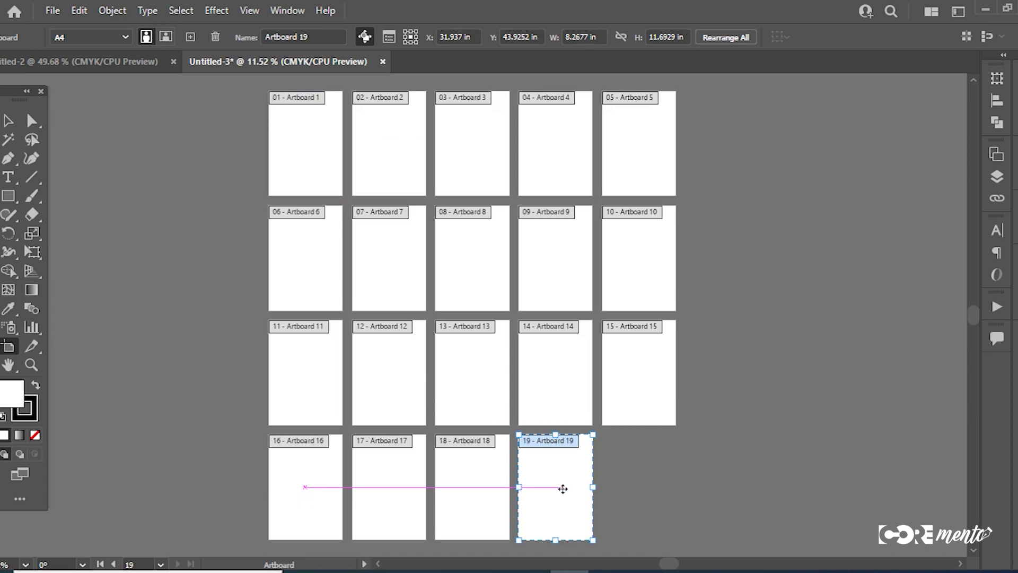
key(Delete)
key(Delete)
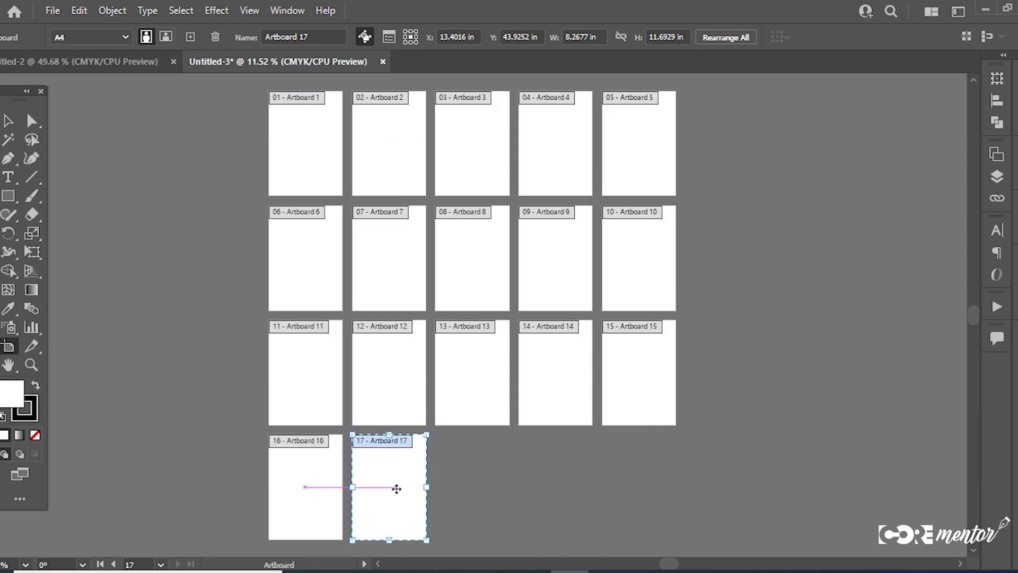
key(Delete)
key(Delete)
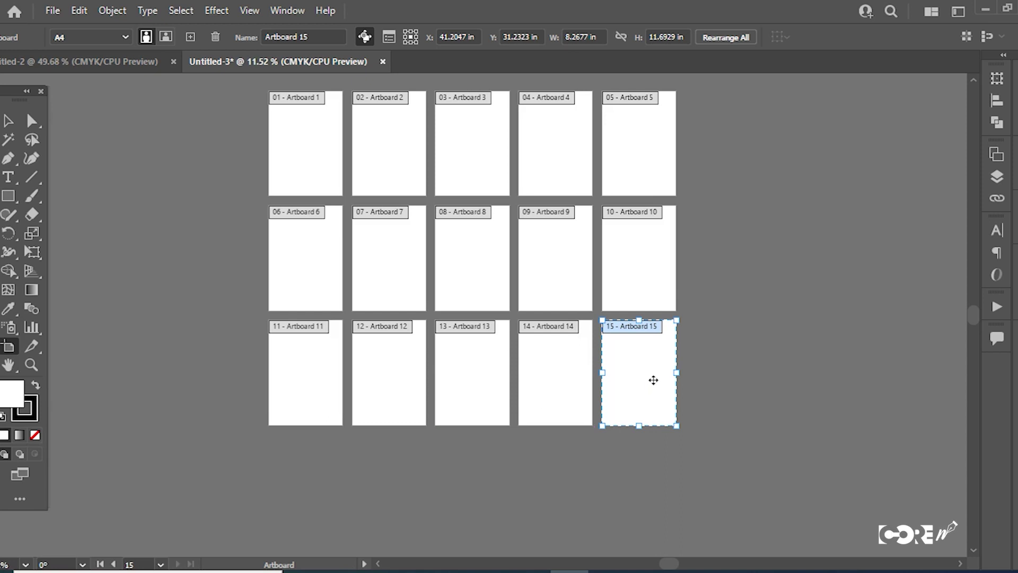
Move Artboard 15 out to the right of the grid and Artboard 14 below the grid
drag(645, 382, 745, 380)
drag(556, 398, 653, 504)
drag(653, 509, 654, 509)
drag(736, 374, 784, 299)
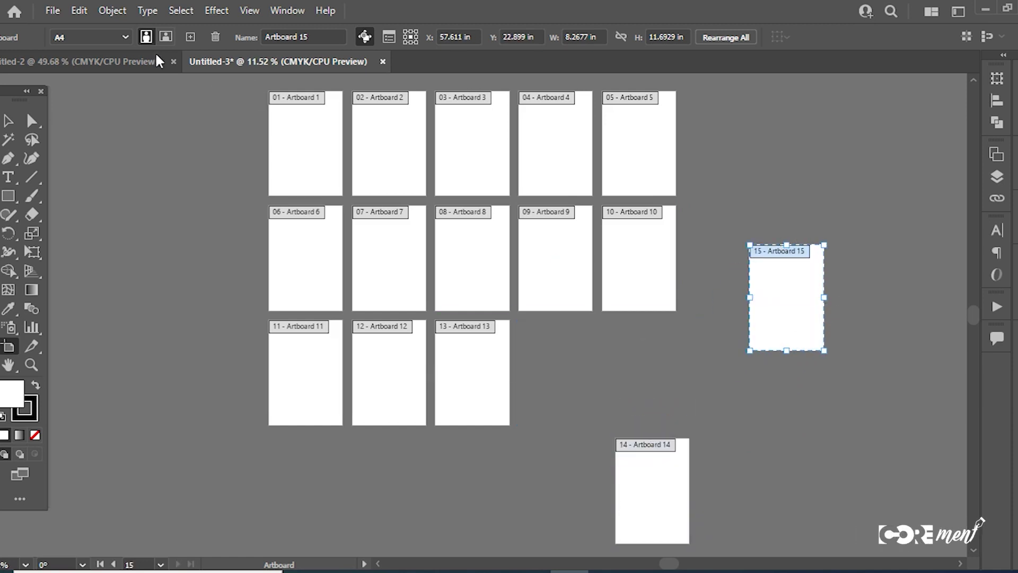
Set Artboard 15 to A3 size and switch Artboard 14 to landscape orientation
click(123, 34)
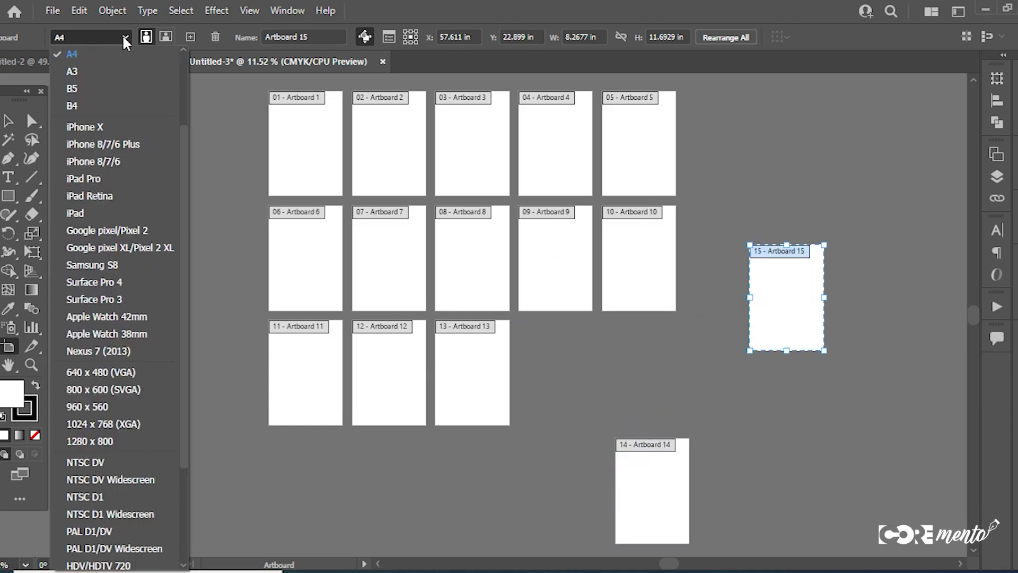
click(81, 70)
click(641, 504)
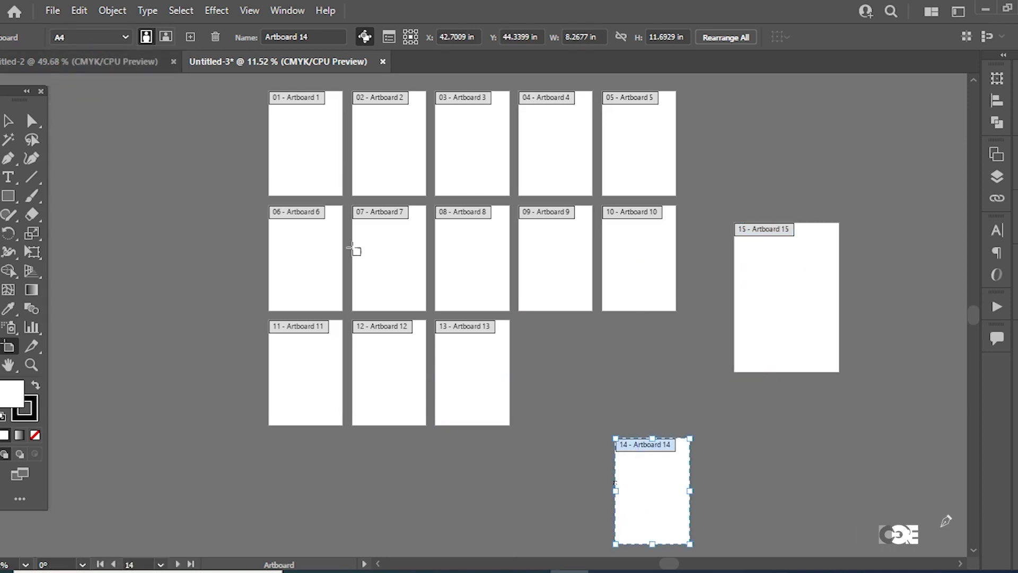
click(166, 37)
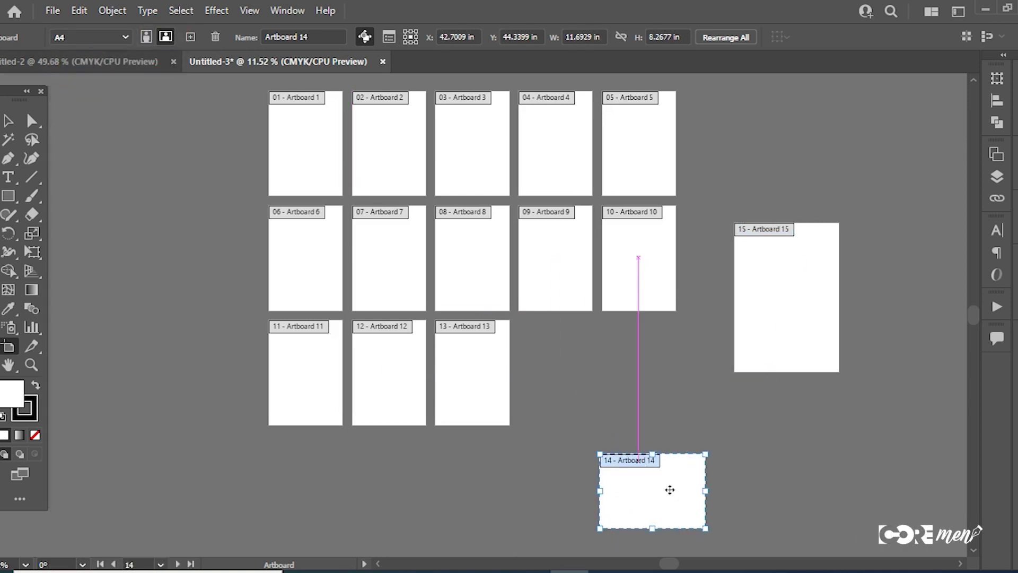
Scatter Artboard 14 left of the grid, 13 to the lower right, 10 and 5 to the far upper right, and 15 beside Artboard 4
drag(679, 498, 628, 392)
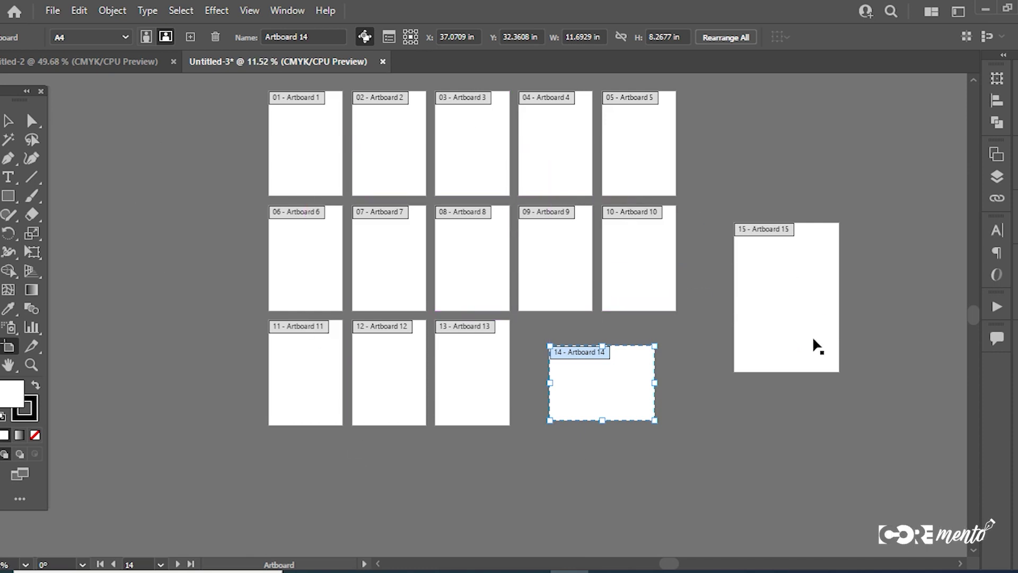
drag(577, 407, 124, 396)
drag(465, 368, 686, 434)
drag(665, 231, 851, 110)
drag(662, 144, 907, 142)
drag(757, 302, 688, 209)
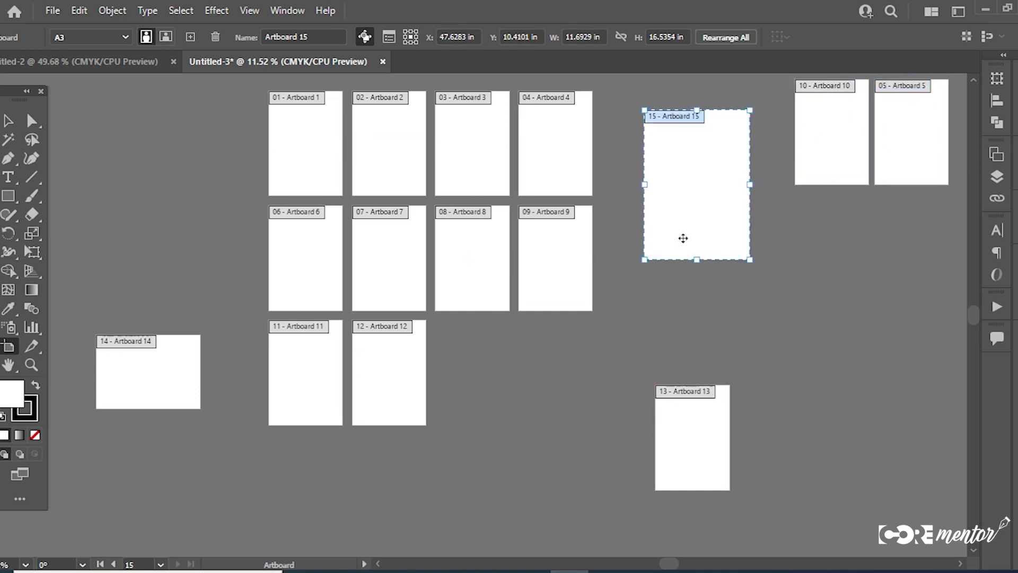
Place Artboards 9 and 8 beneath Artboards 10 and 5, and leave artboard editing
drag(571, 260, 847, 249)
drag(475, 270, 920, 261)
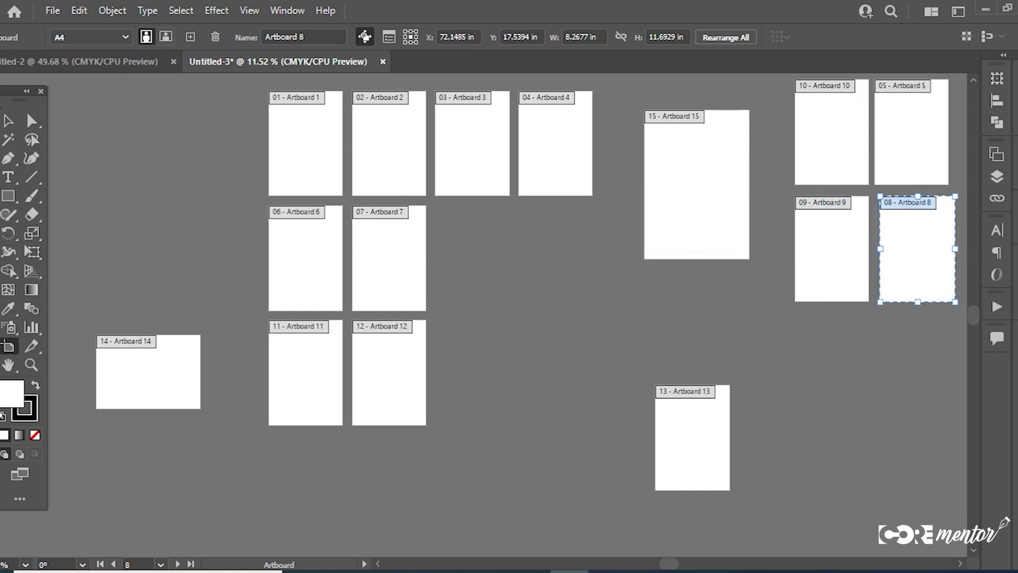
click(9, 123)
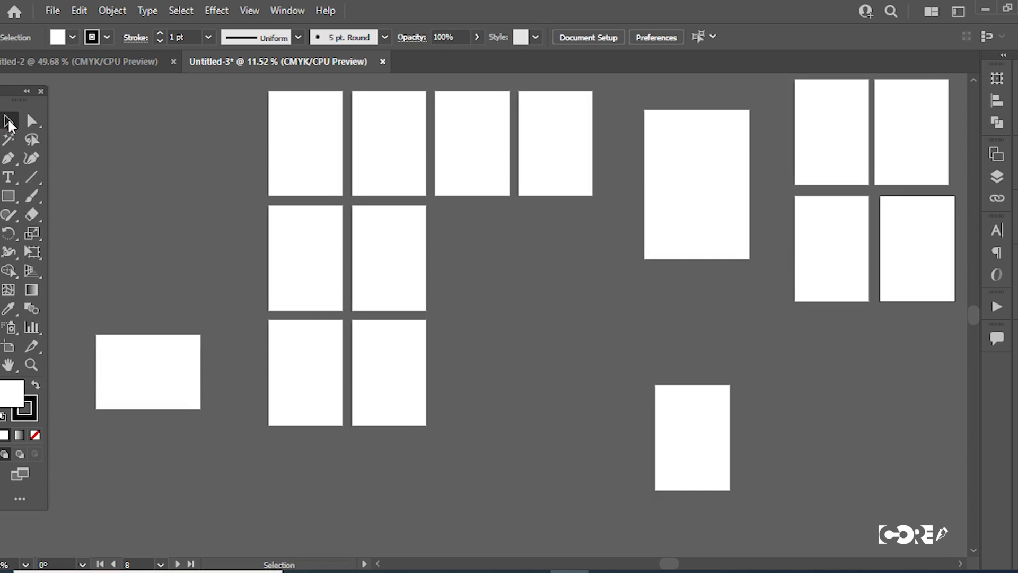
Activate Artboards 13 and 15 in turn, move Artboard 15 beside Artboard 7 with the Artboard tool, and leave artboard editing
click(688, 442)
click(711, 229)
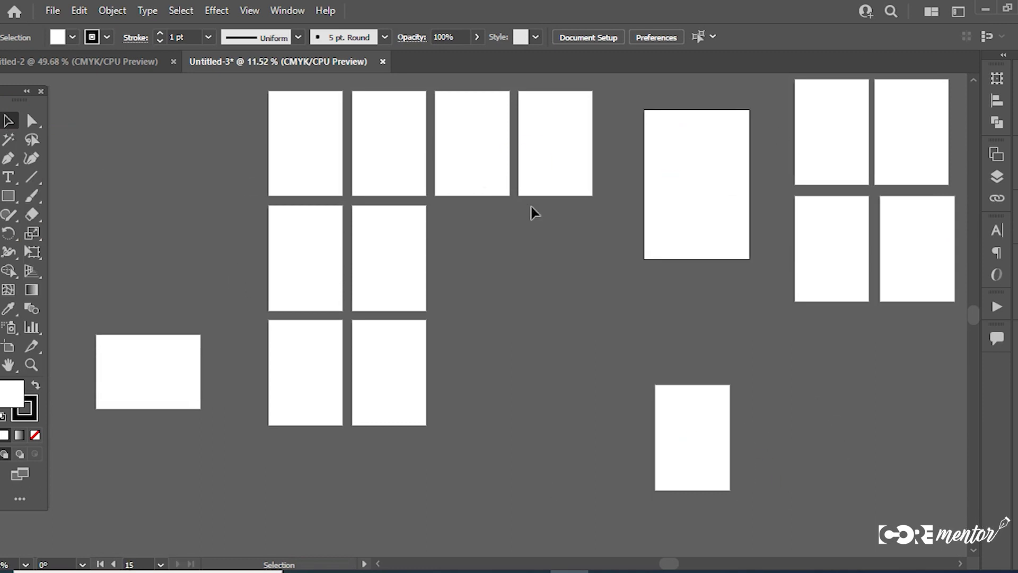
click(8, 350)
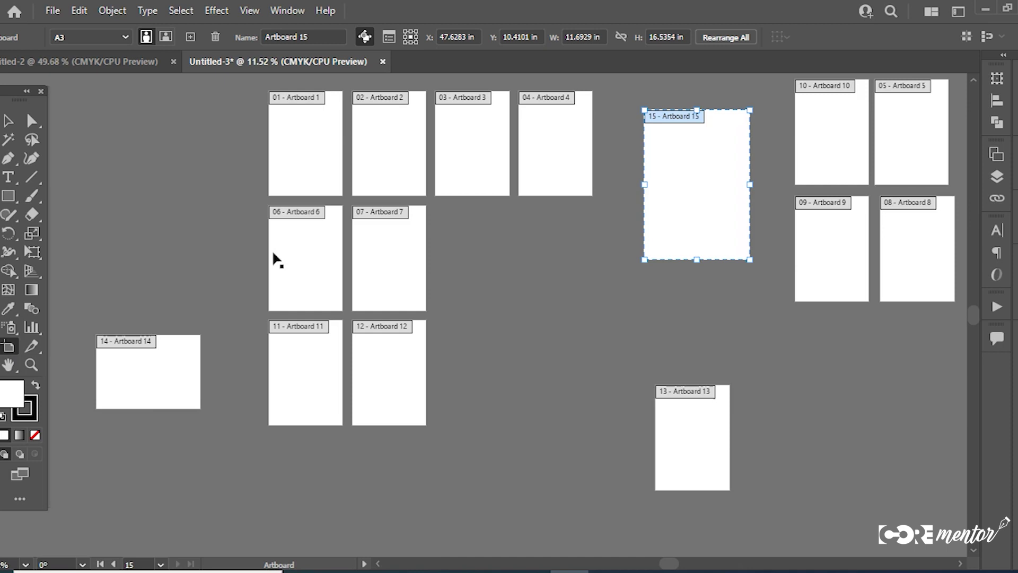
drag(718, 221, 501, 323)
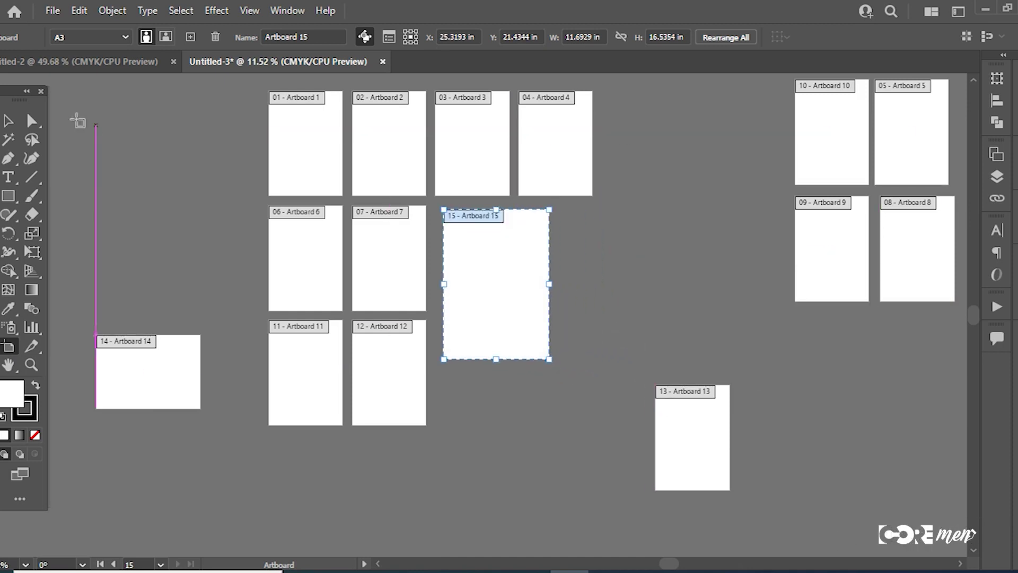
click(8, 122)
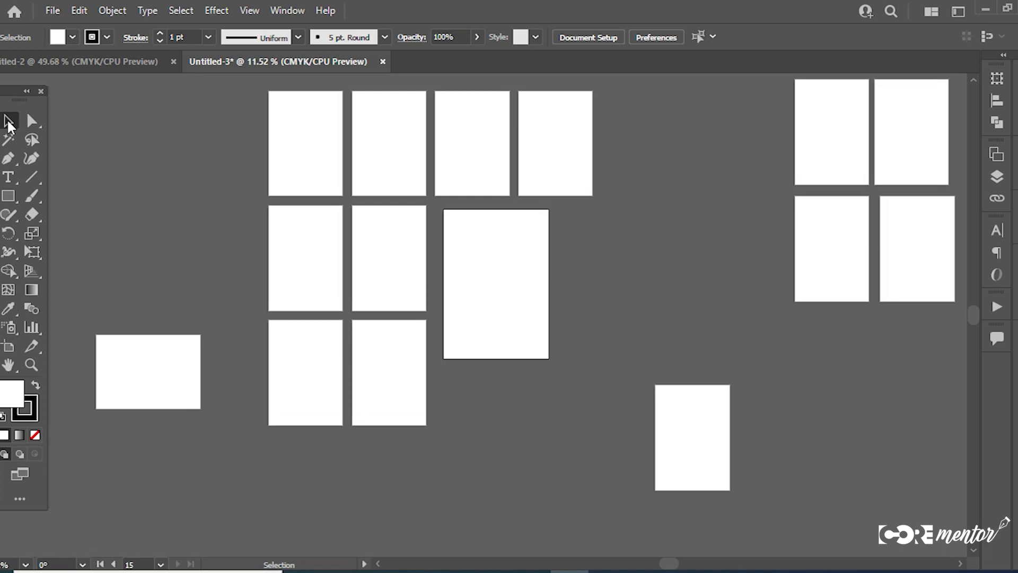
Switch from the Untitled-3 document to the single-artboard Untitled-2 document
scroll(461, 247, right, 1)
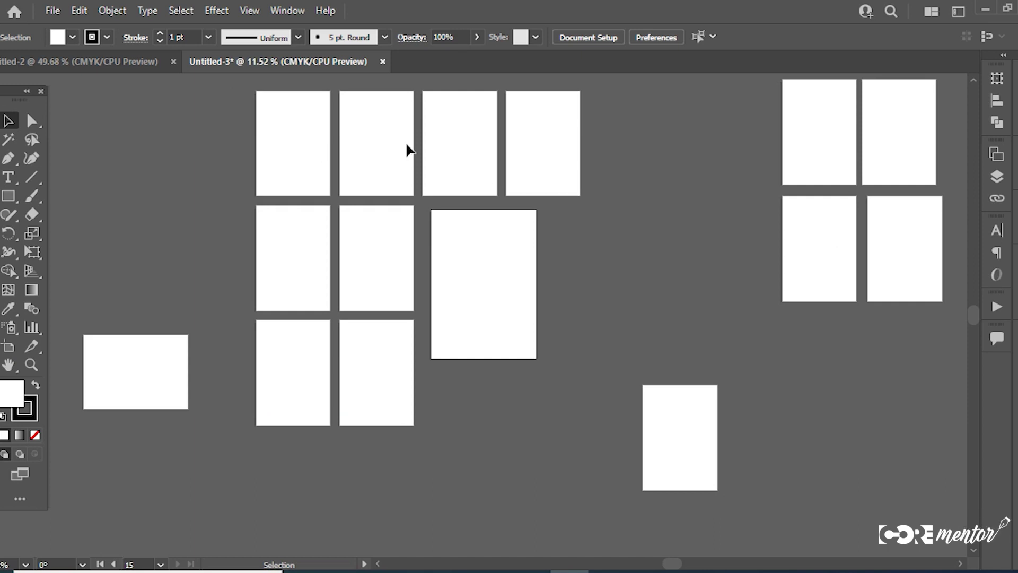
click(88, 61)
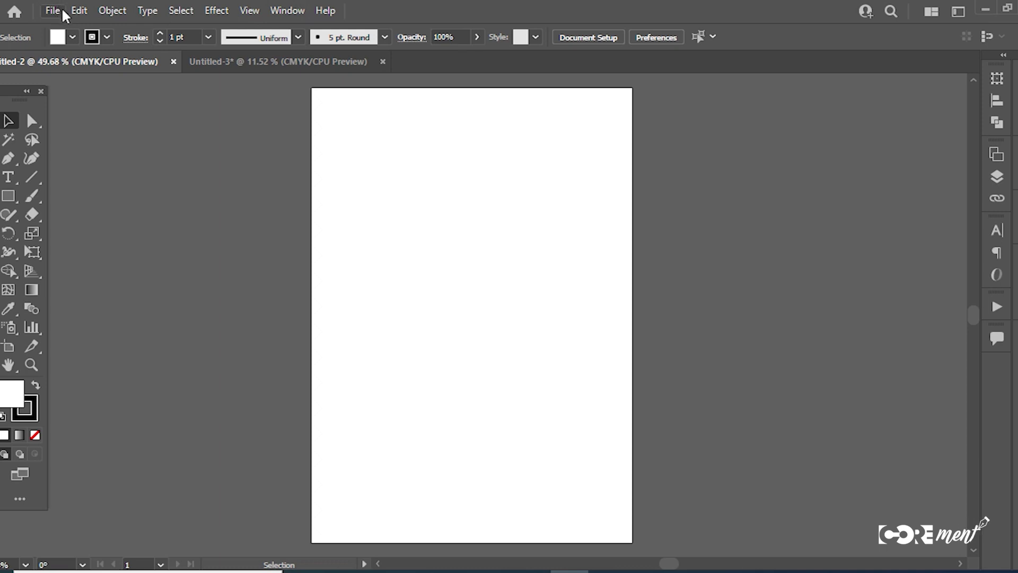
click(107, 8)
click(78, 9)
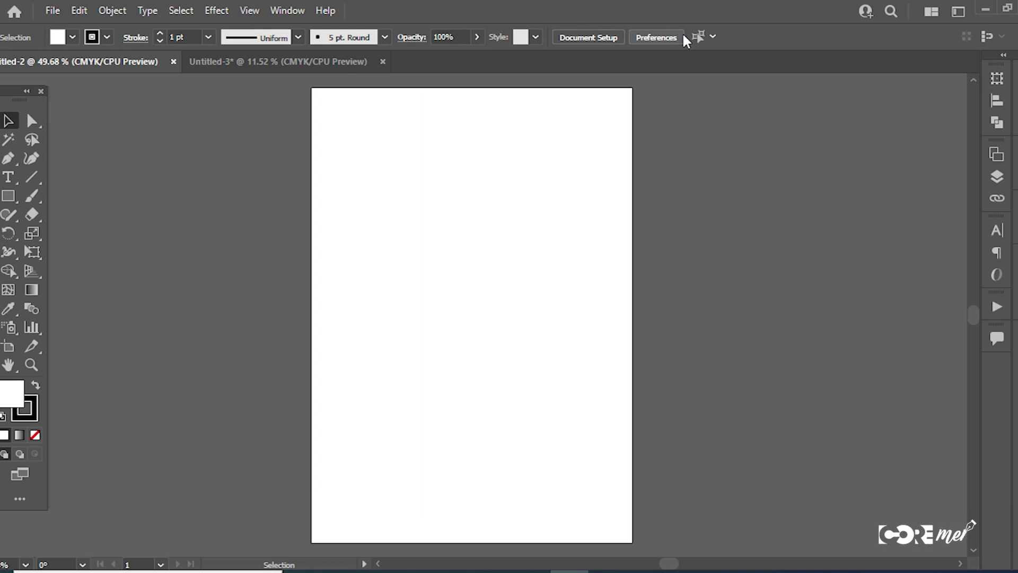
click(108, 59)
click(254, 60)
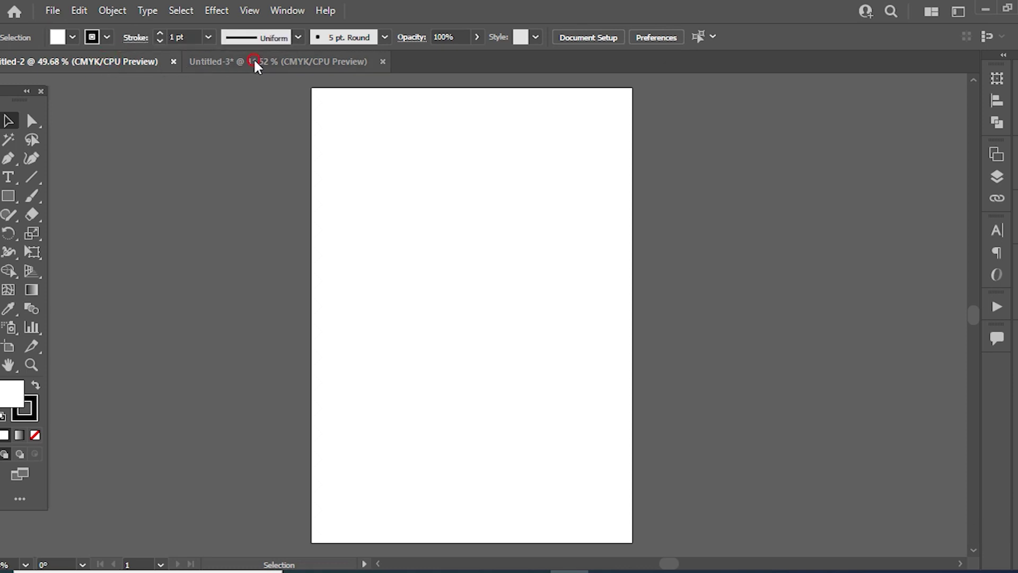
click(116, 63)
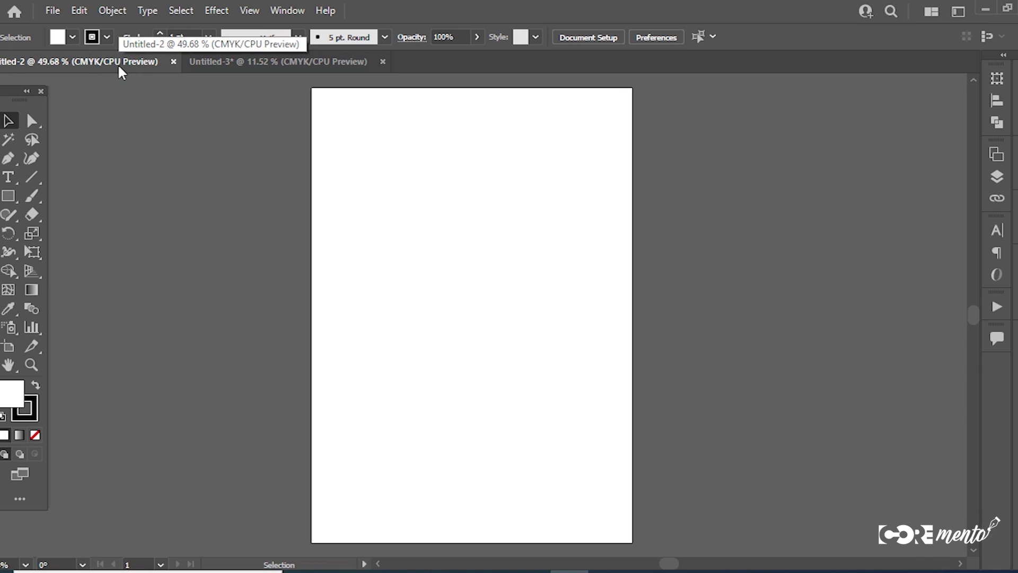
Move the floating toolbar slightly higher and further outward beside the canvas
drag(15, 90, 12, 94)
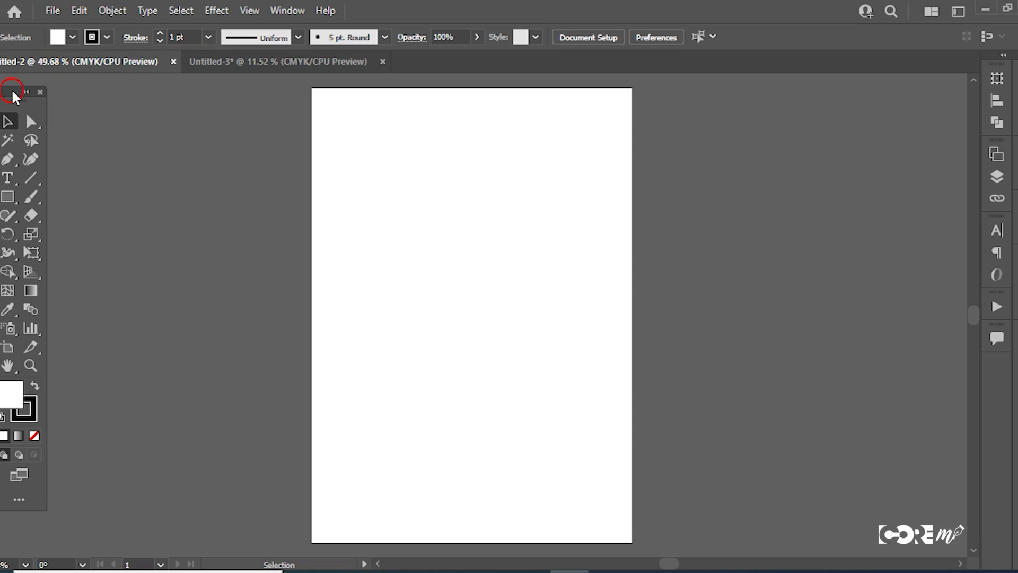
drag(13, 97, 6, 90)
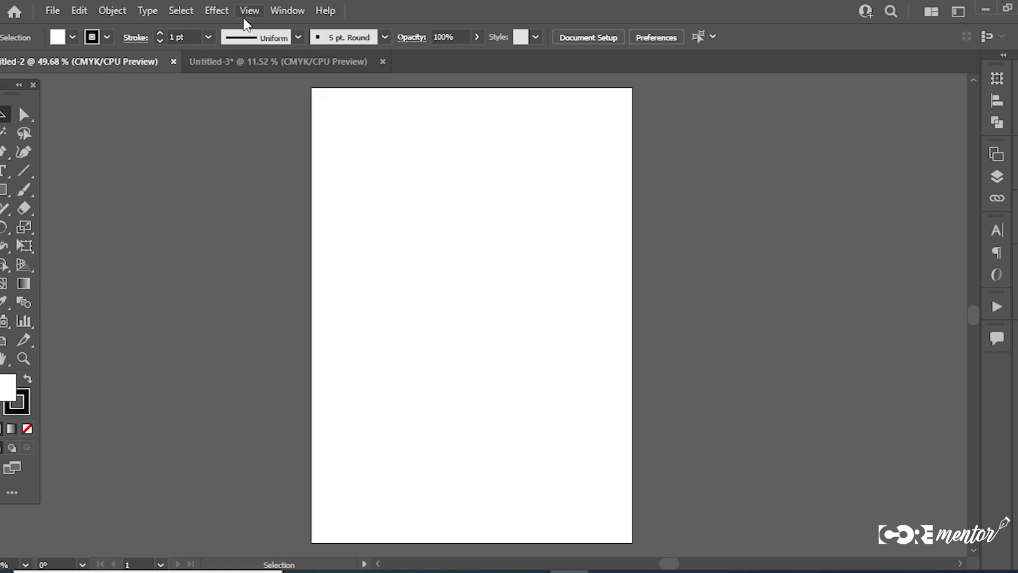
click(271, 10)
mouse_move(259, 9)
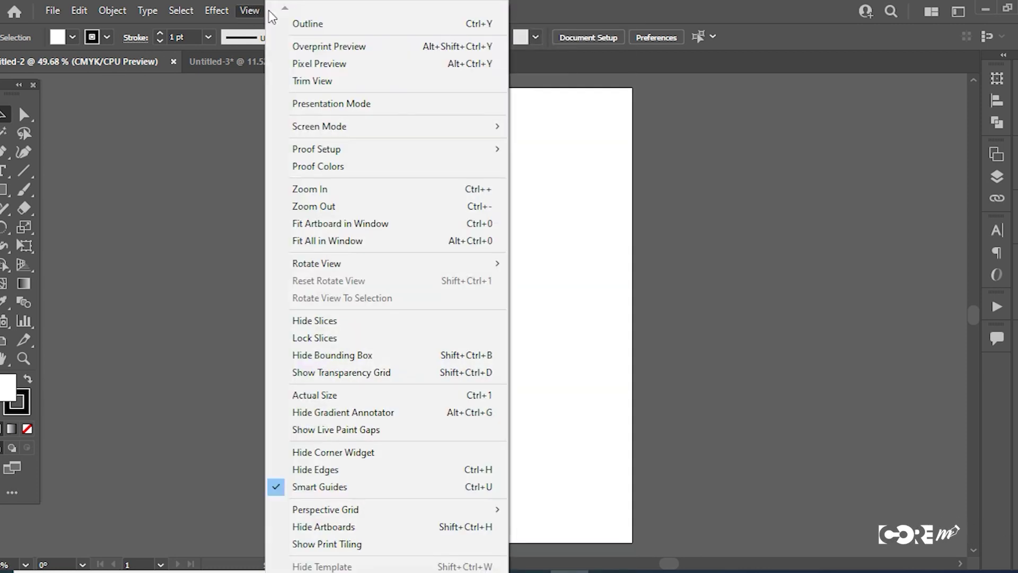
click(238, 116)
Switch the toolbar to the Basic set, then close the floating toolbar
click(288, 5)
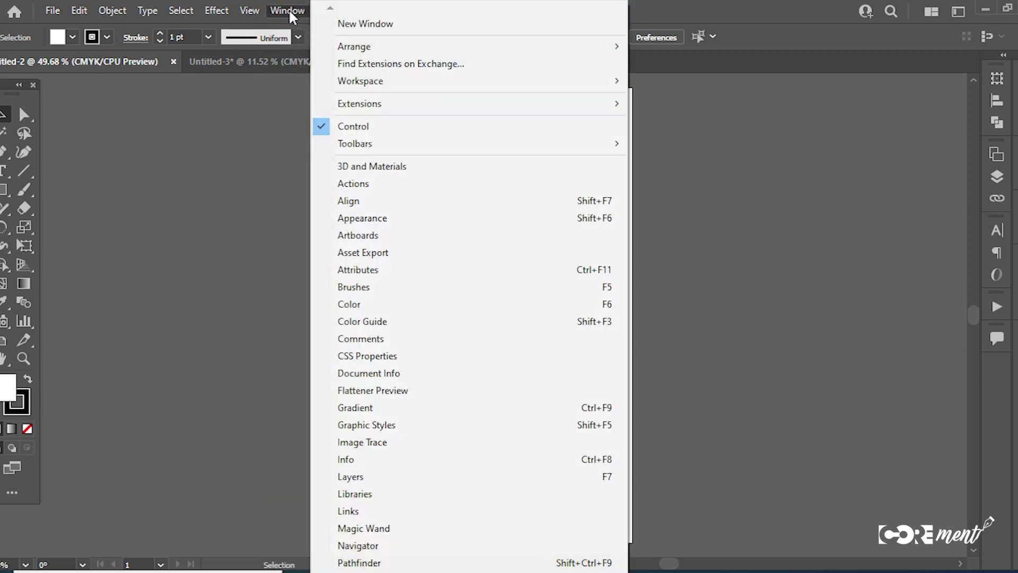
mouse_move(364, 148)
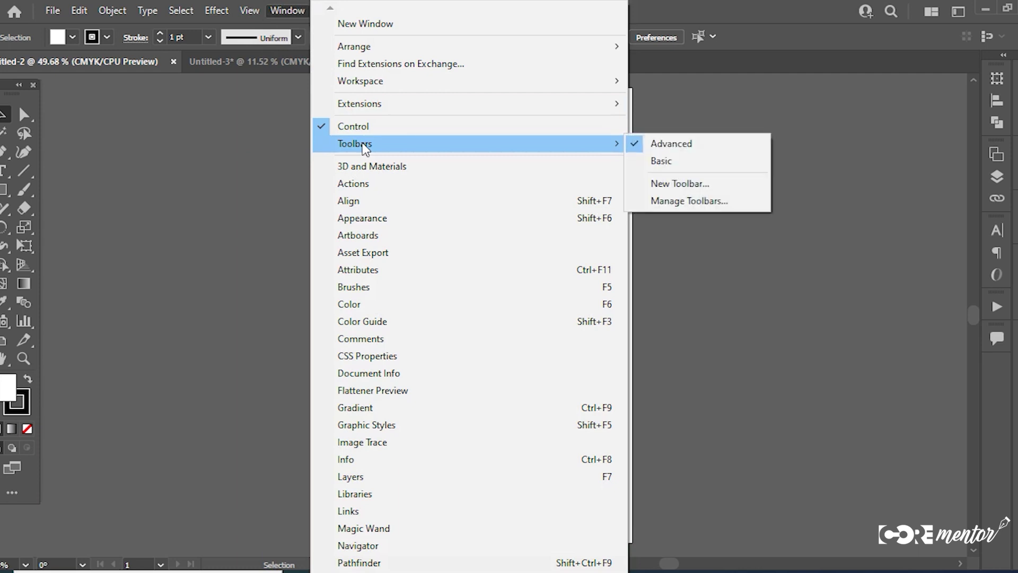
click(663, 160)
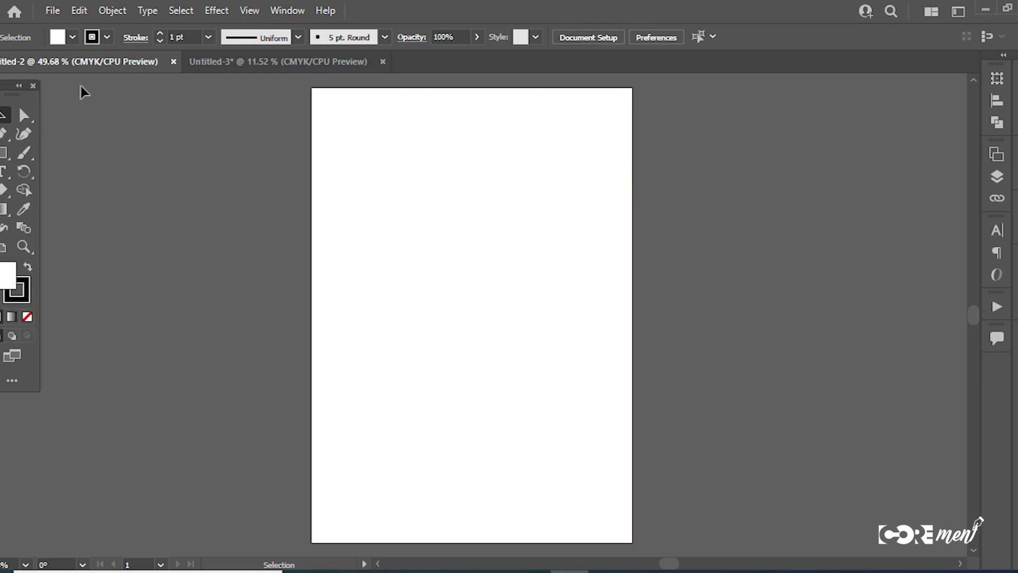
click(33, 87)
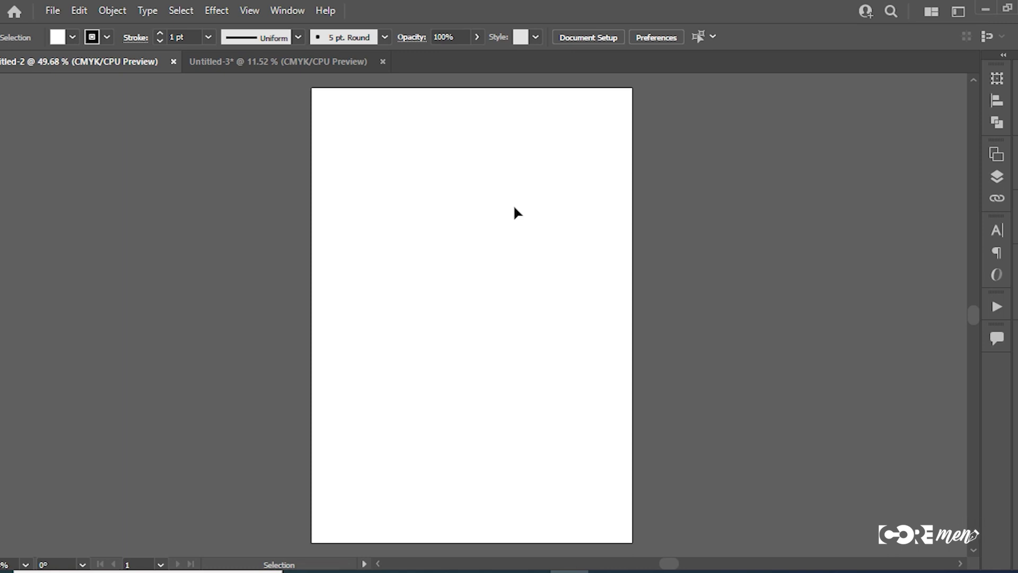
Show the toolbar with the Advanced tool set
click(285, 10)
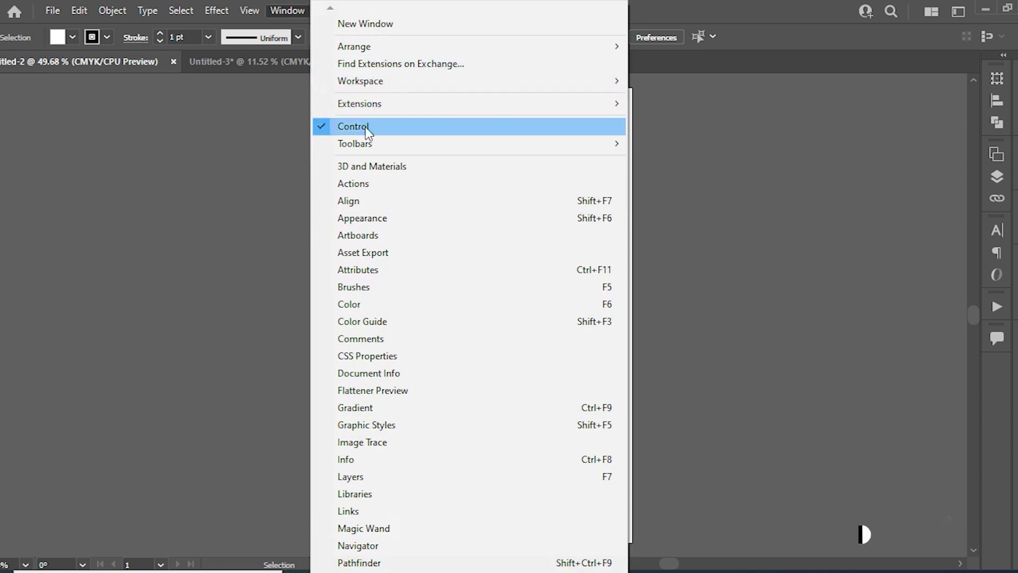
mouse_move(370, 146)
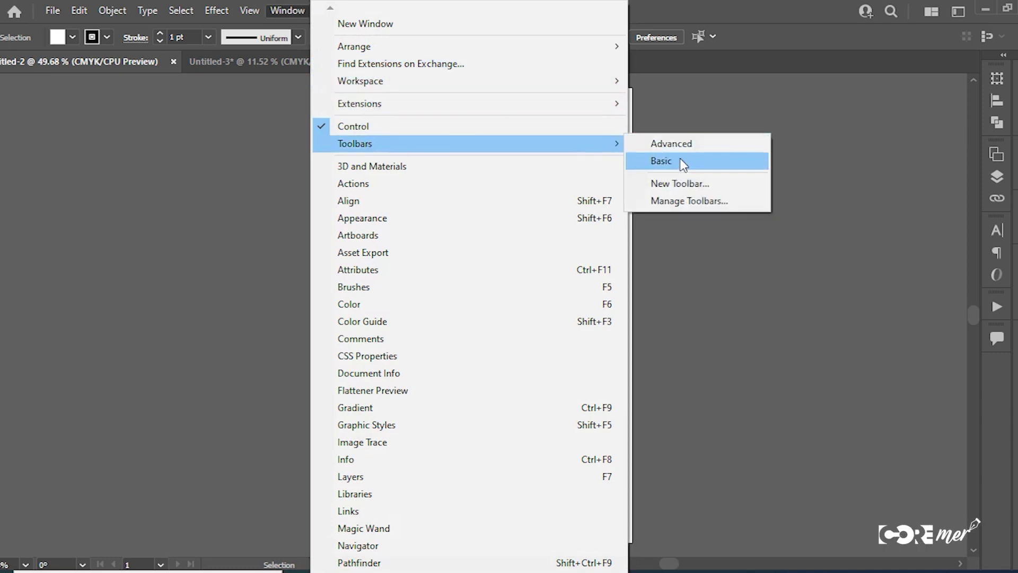
click(675, 142)
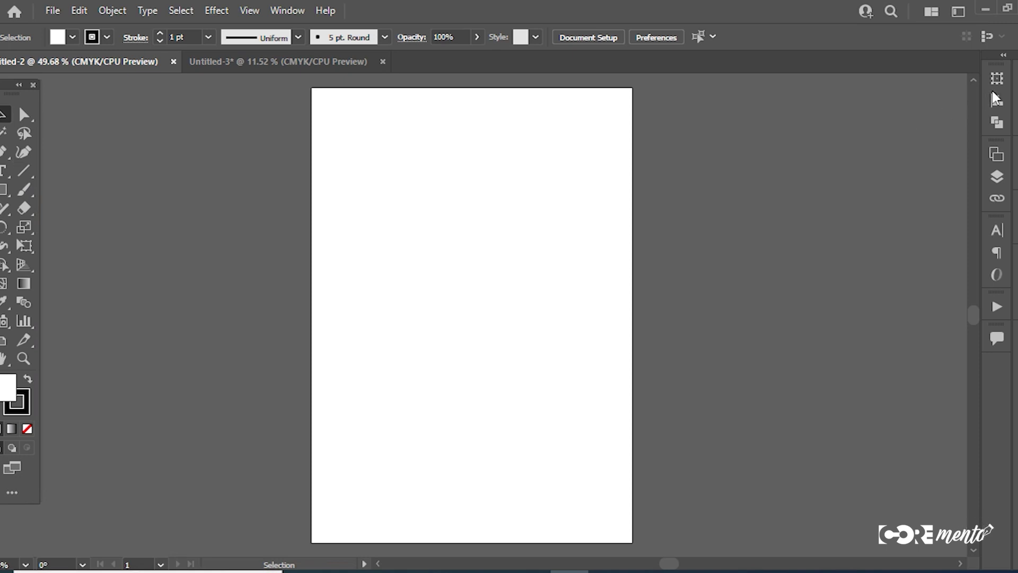
View the Swatches, Stroke and Gradient panels from the collapsed dock, and collapse the last one again
click(1015, 79)
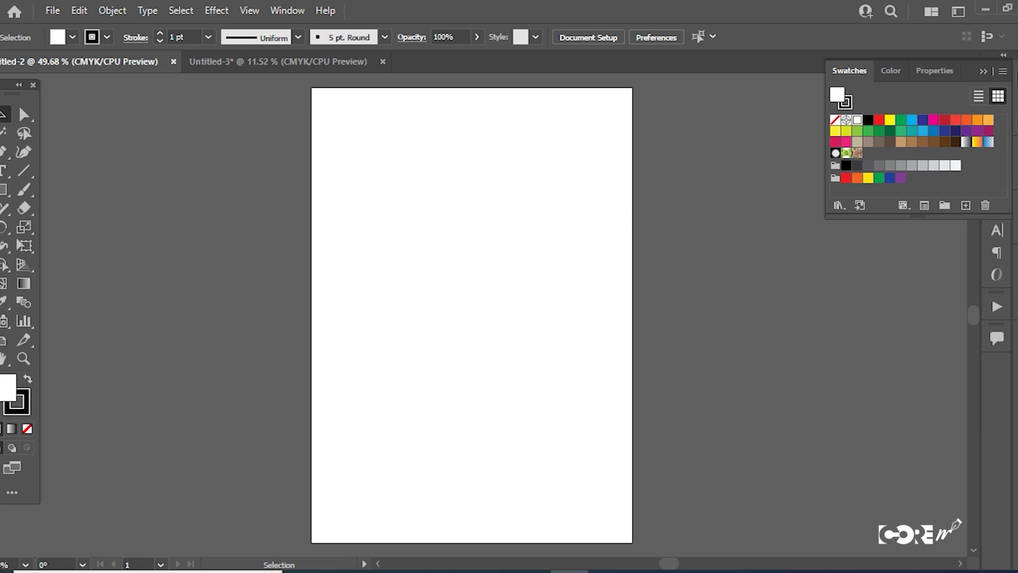
click(1015, 154)
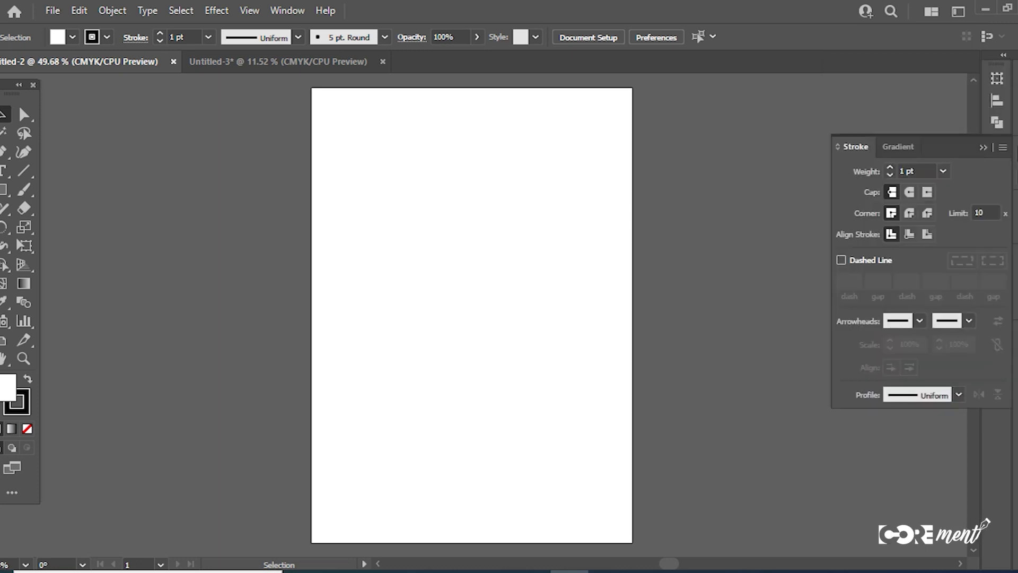
click(1015, 176)
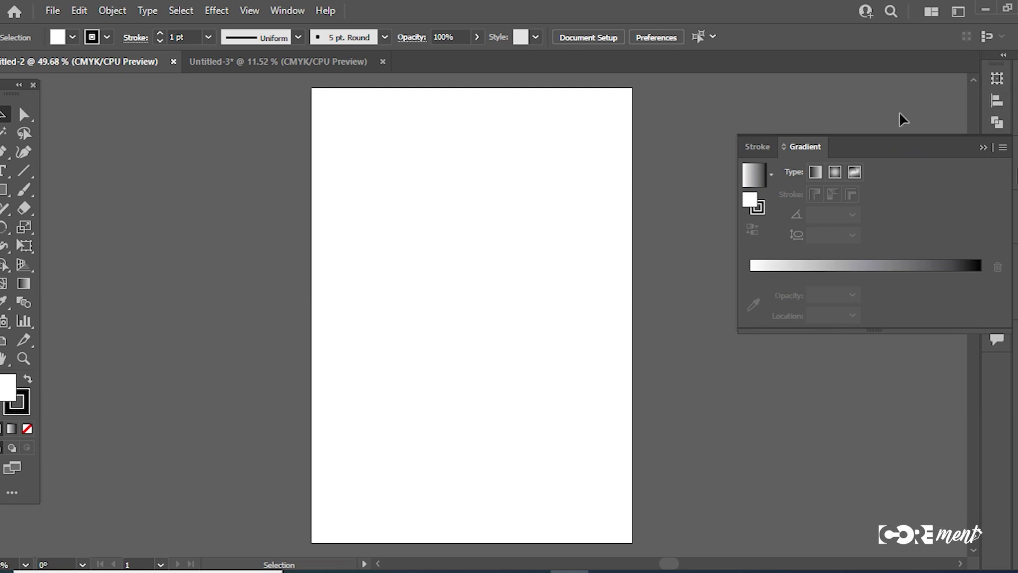
click(983, 147)
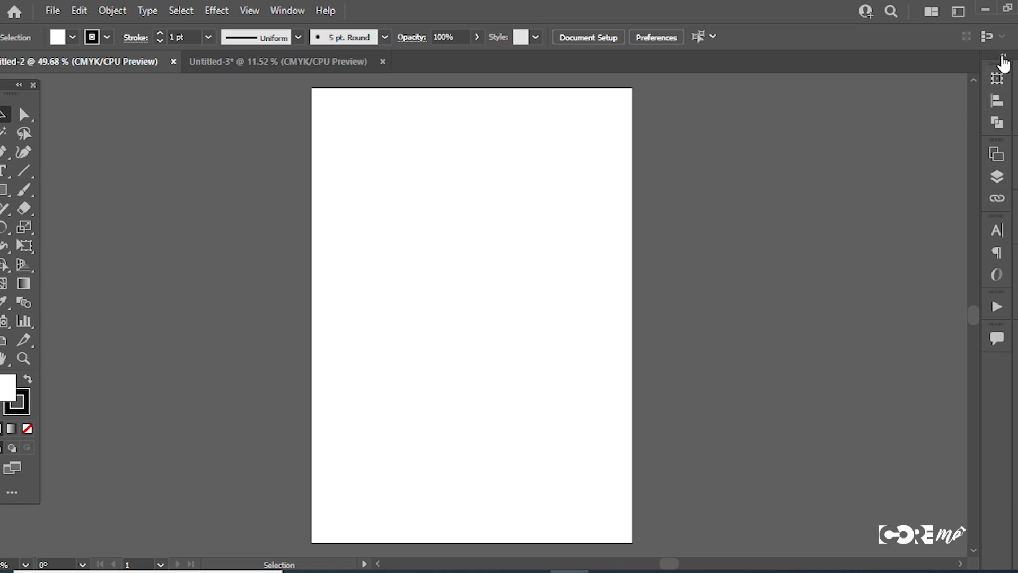
Expand both panel docks to view all their panels, then collapse both back to icons
click(1003, 56)
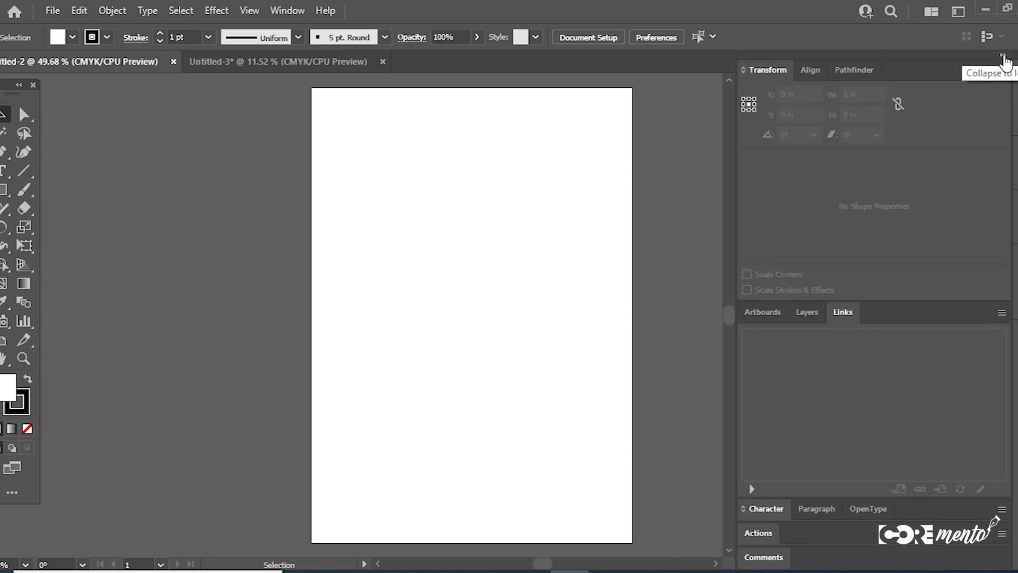
click(1003, 55)
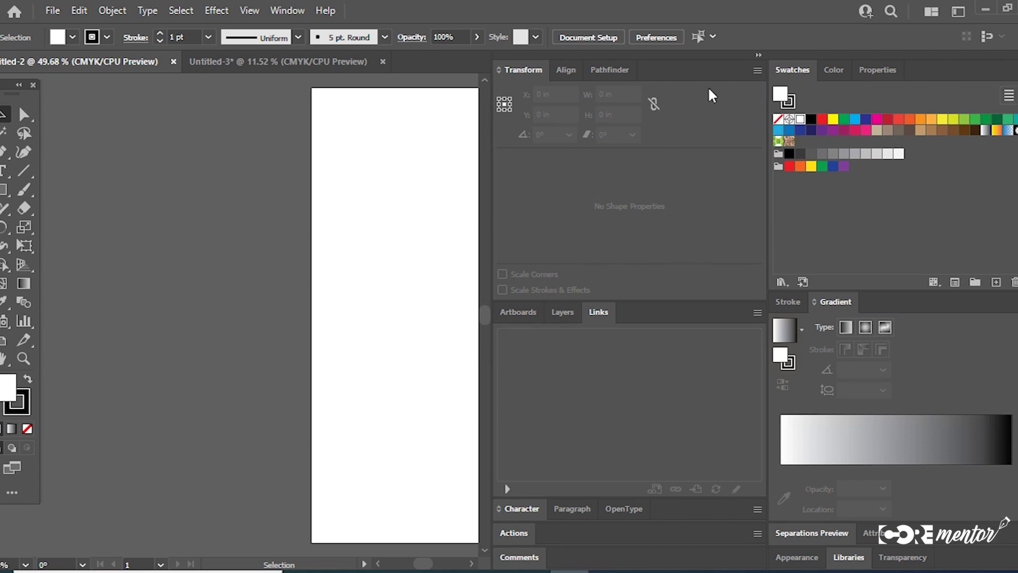
click(758, 54)
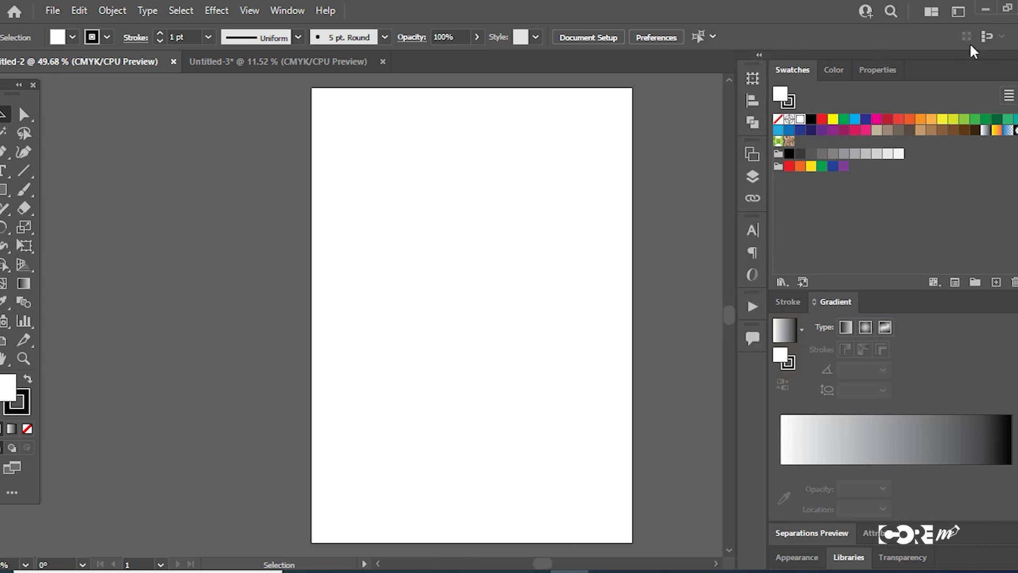
click(1017, 55)
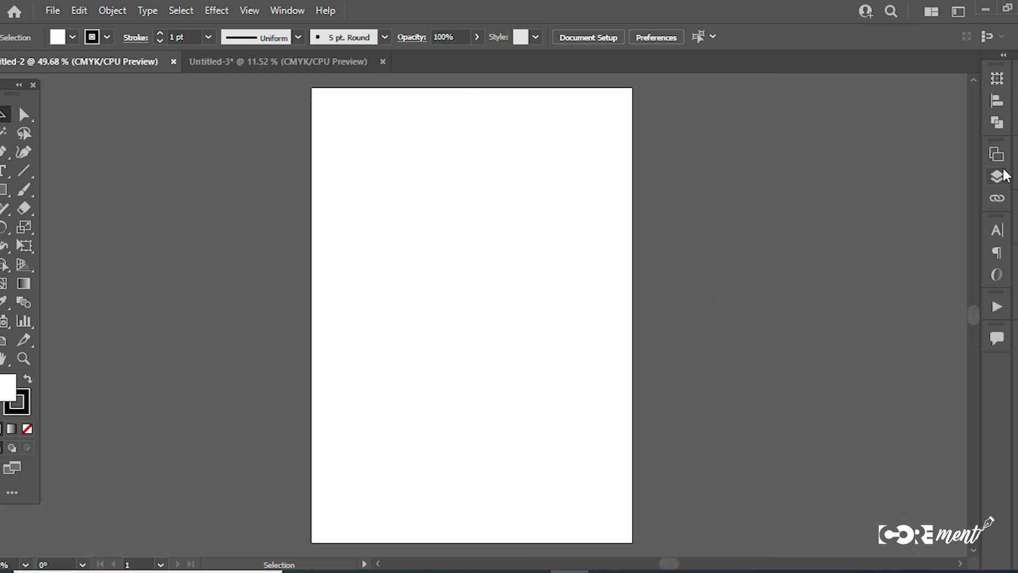
Open and close the Swatches, Color and Gradient panels individually from the collapsed dock
click(1013, 80)
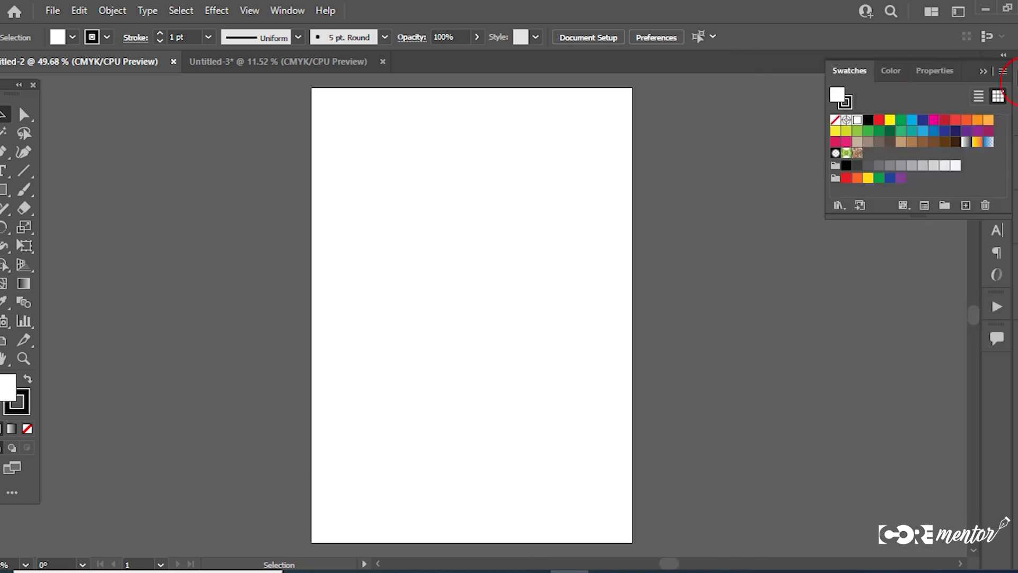
click(1014, 79)
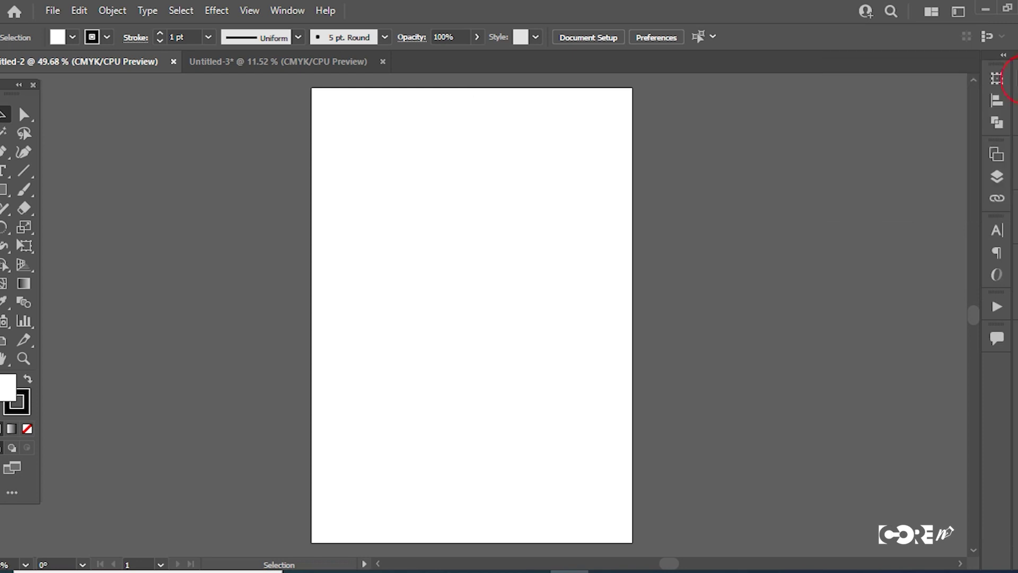
click(1015, 99)
click(1015, 98)
click(1016, 177)
click(1016, 177)
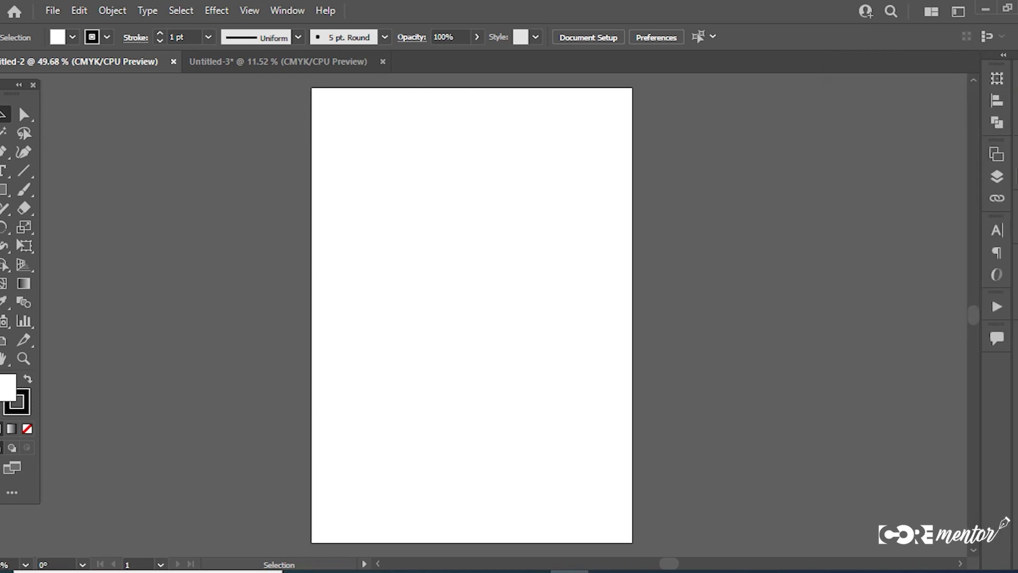
Change the workspace to Typography
click(282, 12)
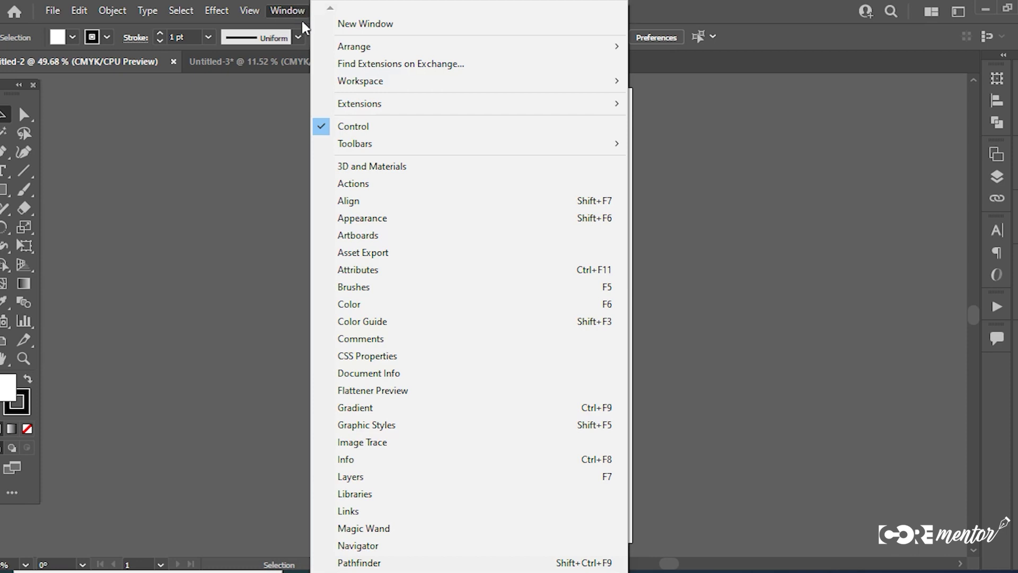
mouse_move(360, 82)
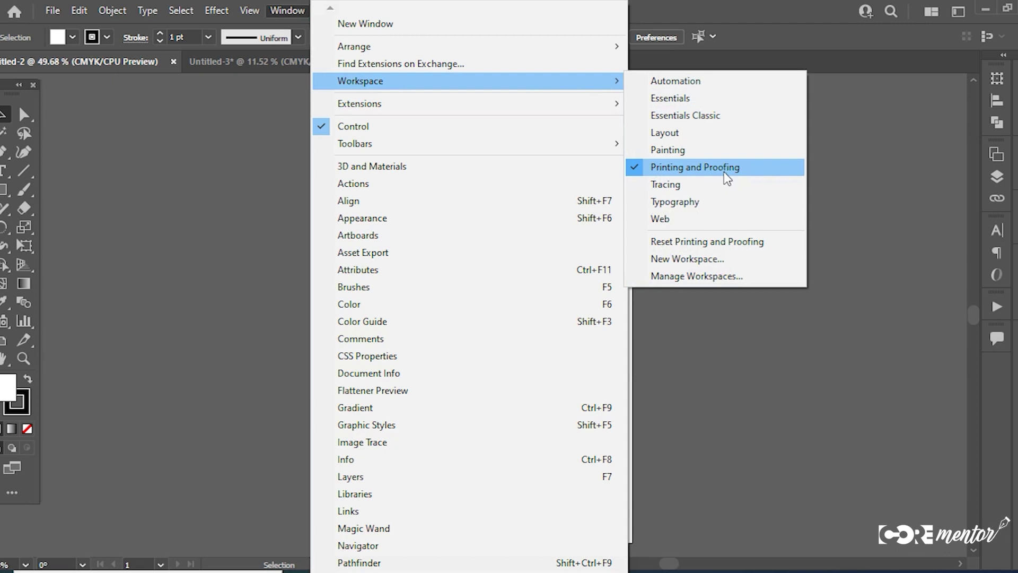
click(673, 206)
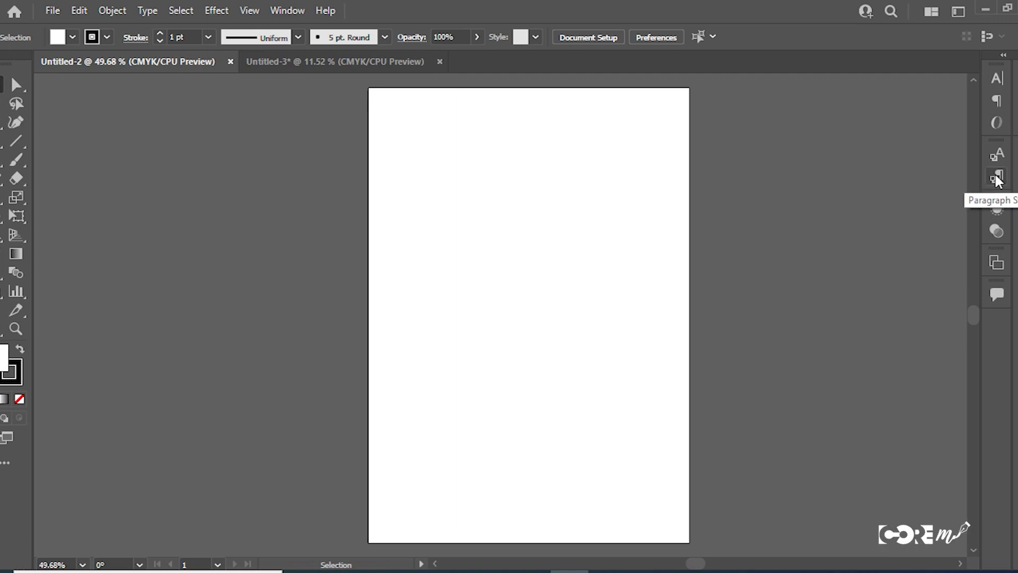
Change the workspace to Tracing and collapse its Properties panel group
click(287, 11)
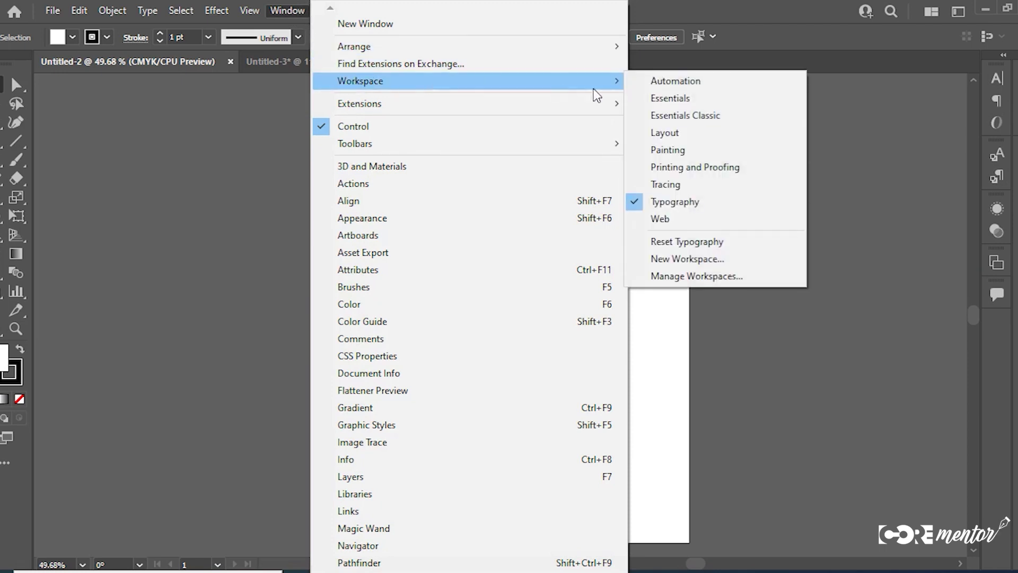
click(677, 186)
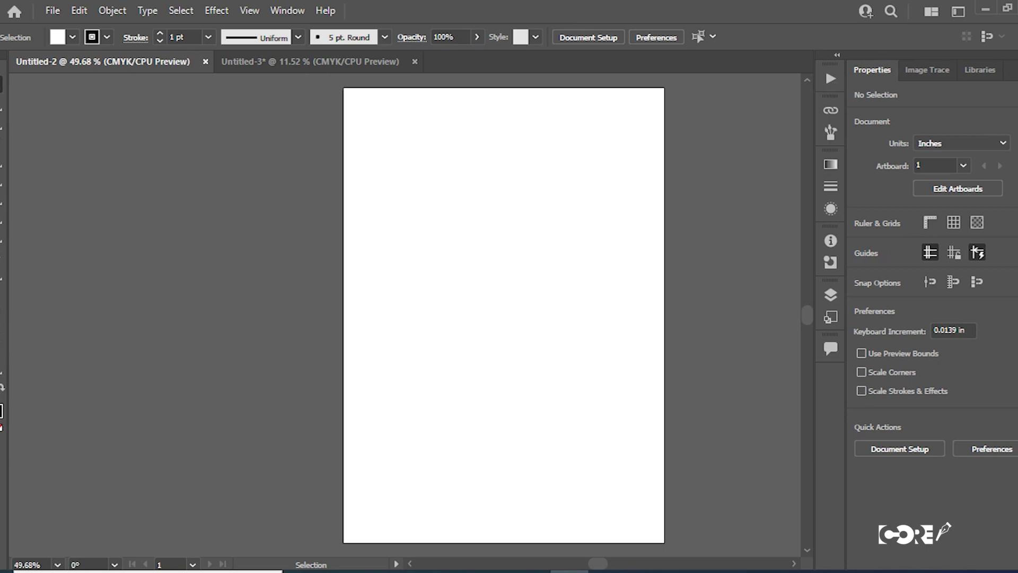
click(1015, 55)
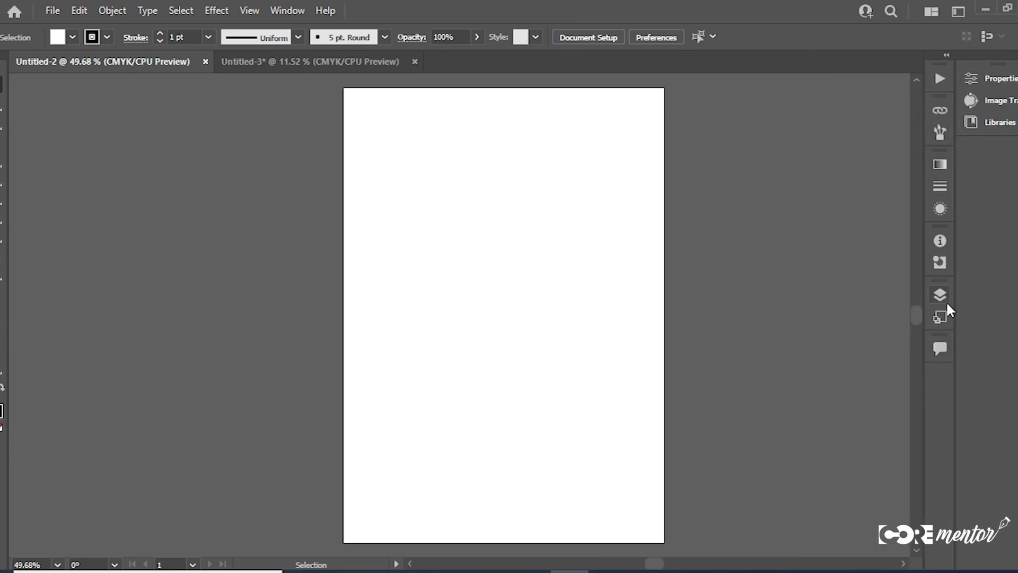
Change the workspace to Automation
click(282, 15)
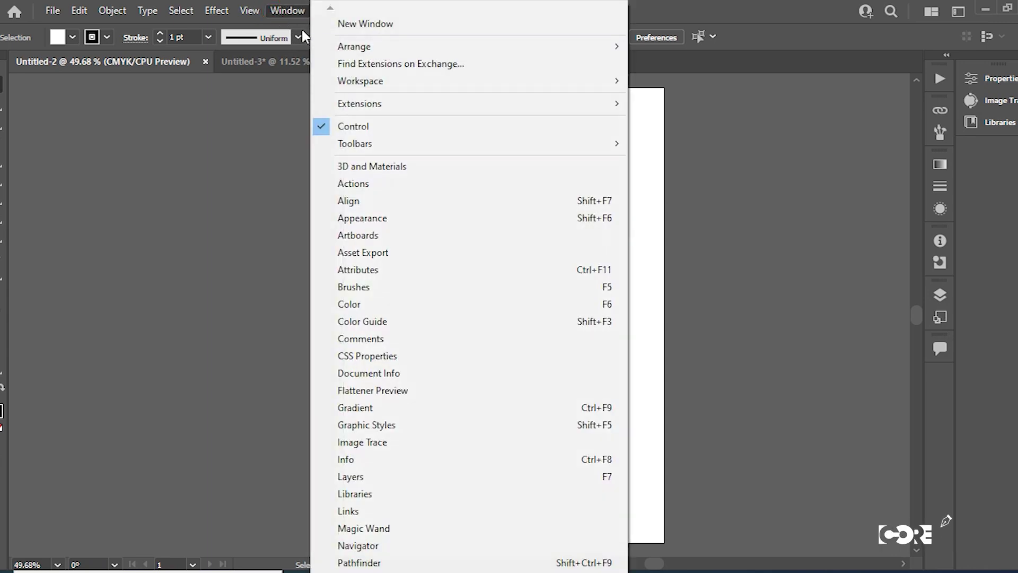
mouse_move(361, 85)
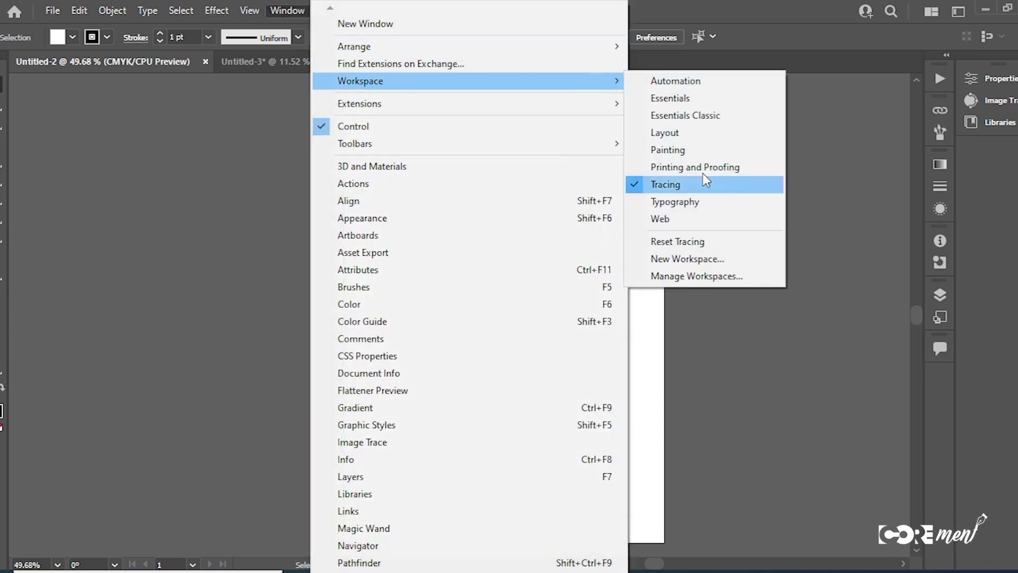
click(688, 80)
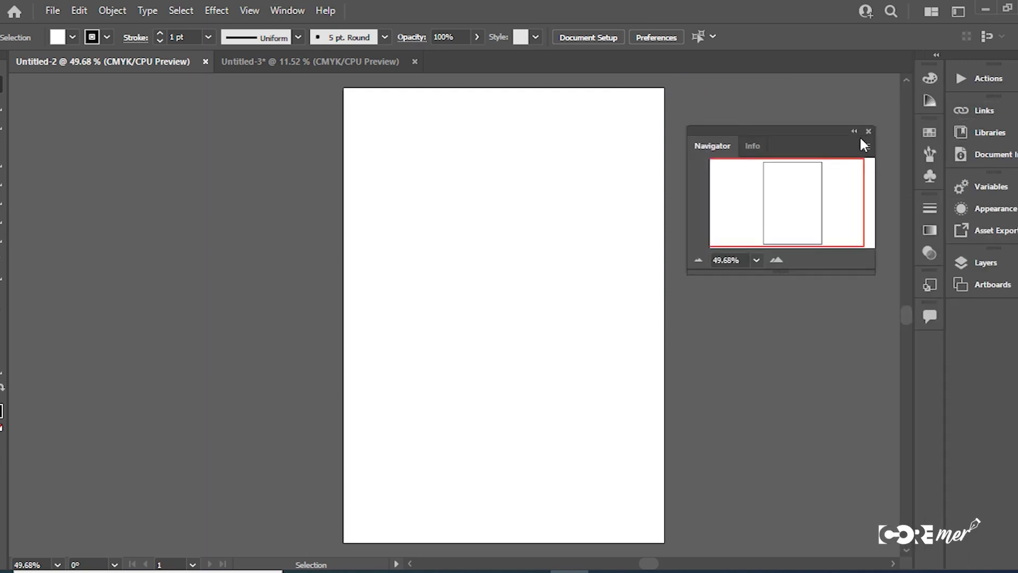
Close the floating Navigator panel and expand the toolbar to two columns
click(868, 132)
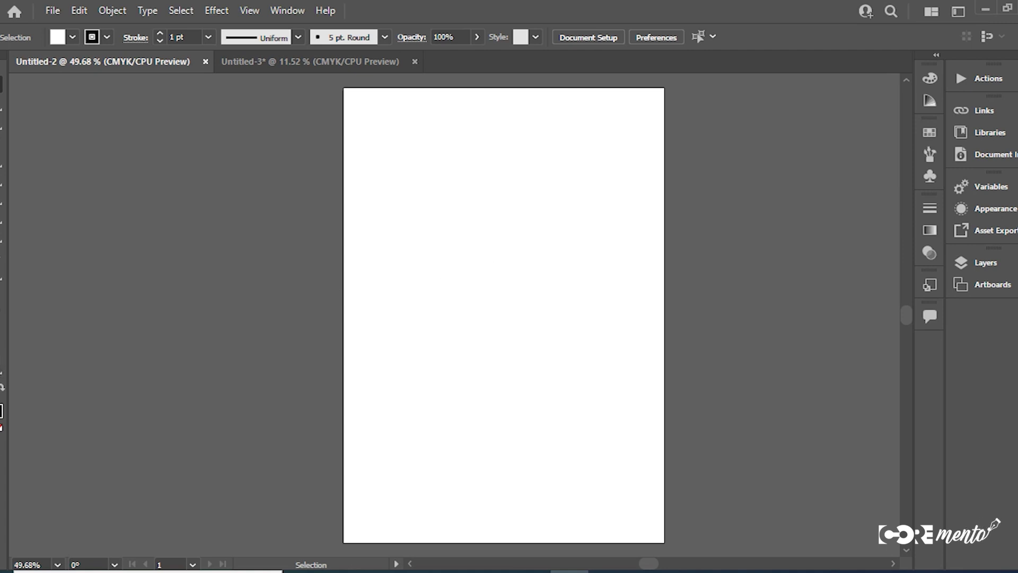
click(1, 55)
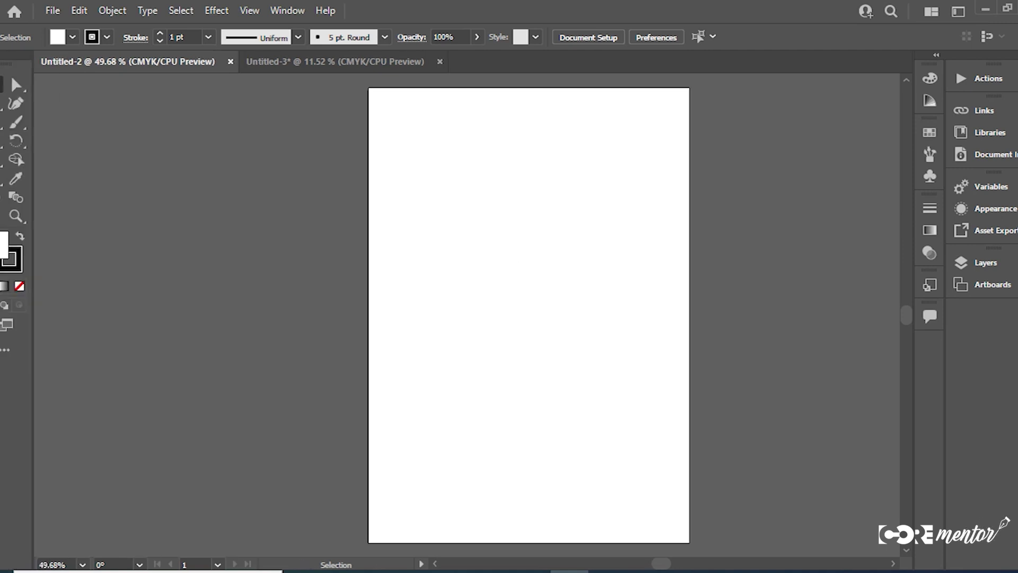
Switch the toolbar to the Advanced set with the full range of tools
click(285, 11)
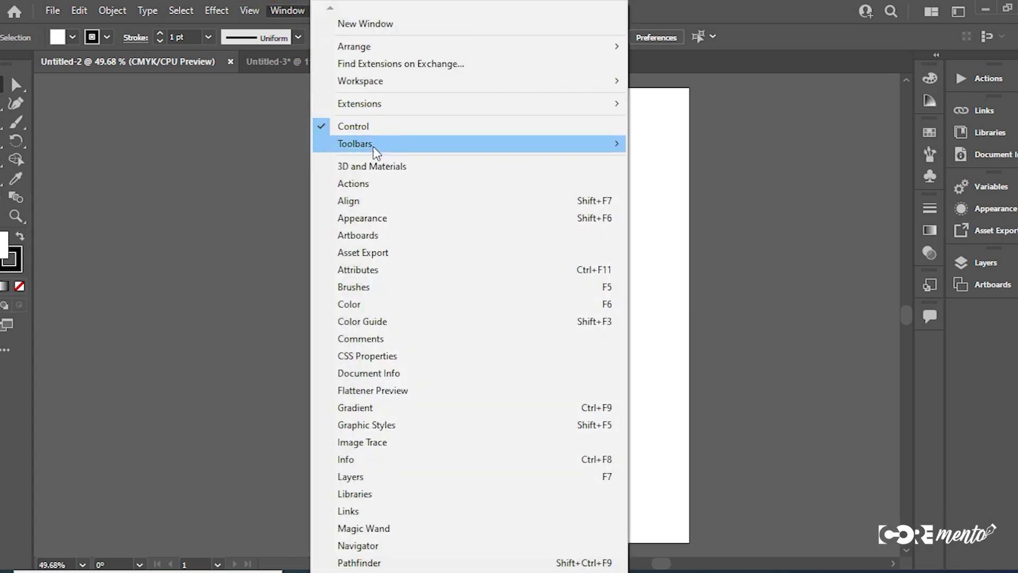
mouse_move(408, 148)
click(684, 144)
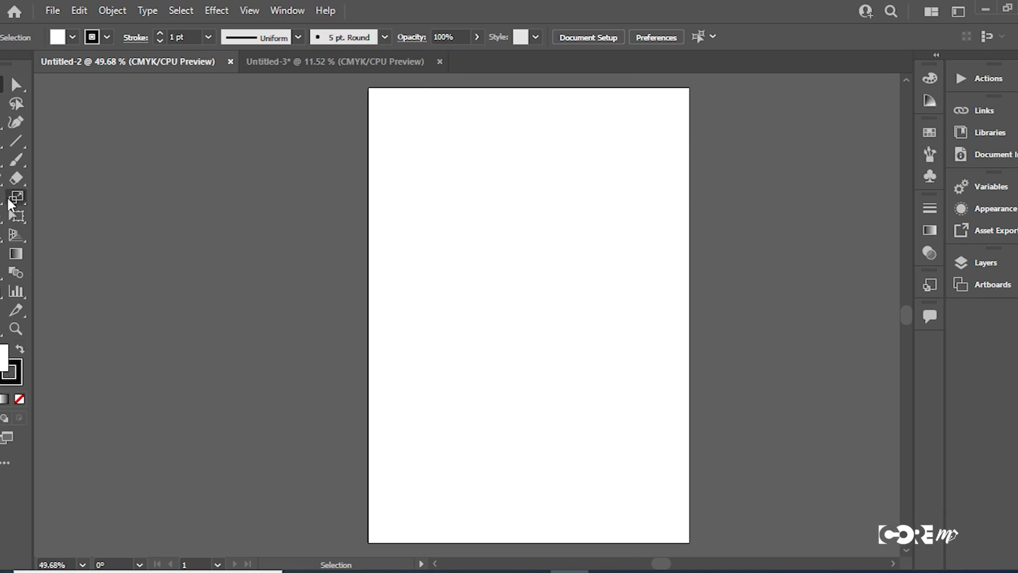
Zoom in on the blank artboard with the Zoom tool, and zoom back out to 33.33% with the whole page in view
click(16, 329)
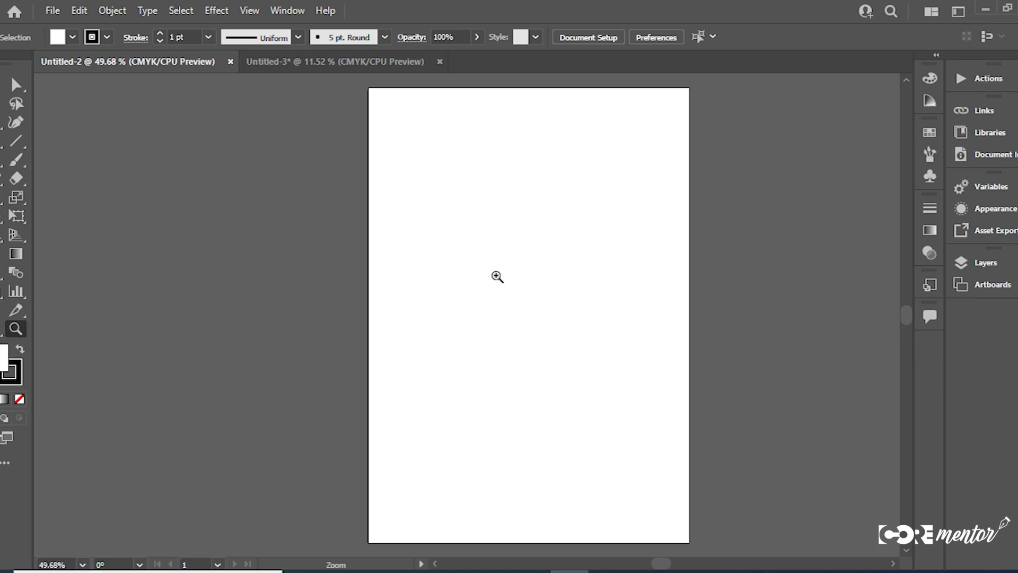
click(498, 277)
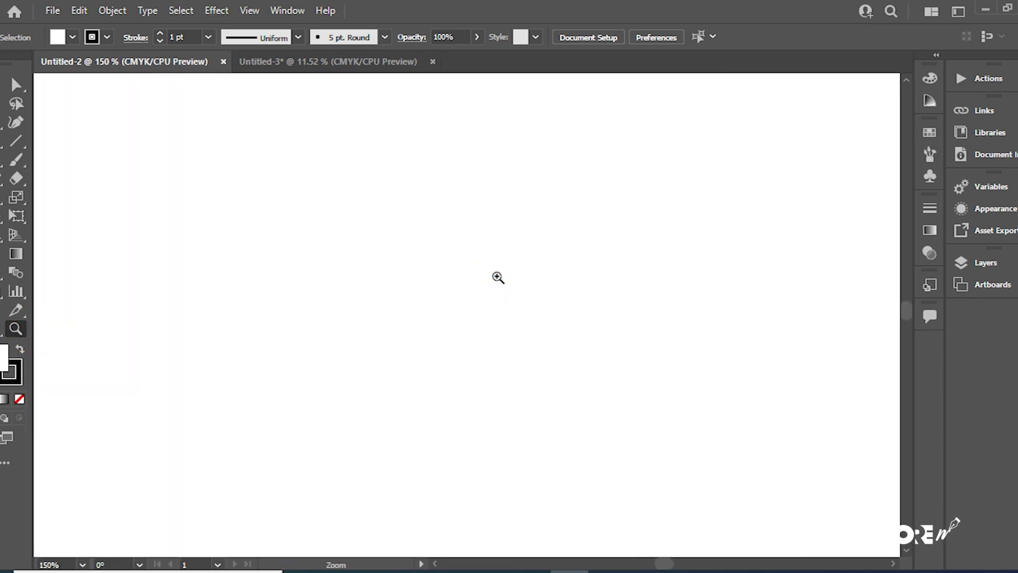
alt+click(498, 277)
alt+click(498, 277)
alt+click(498, 278)
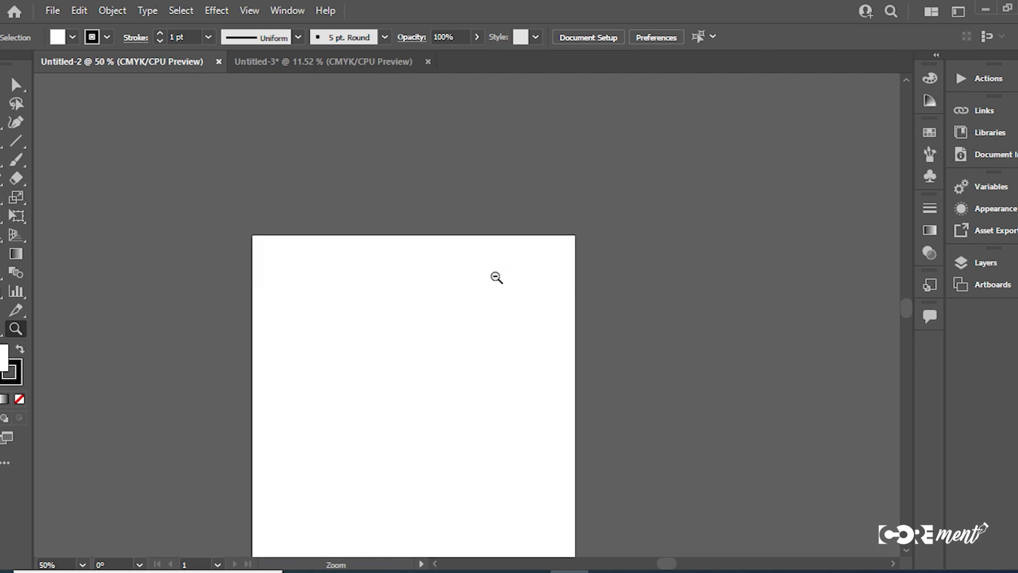
alt+click(498, 278)
drag(450, 443, 452, 291)
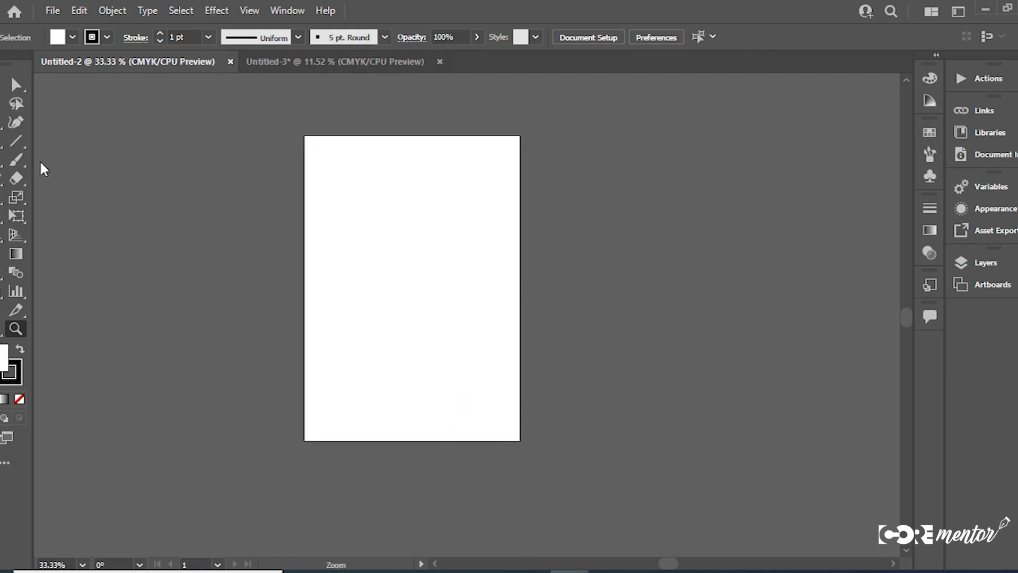
Draw a small square on the upper half of the artboard and swap its fill and stroke for a black fill
click(2, 161)
drag(377, 241, 404, 268)
click(19, 348)
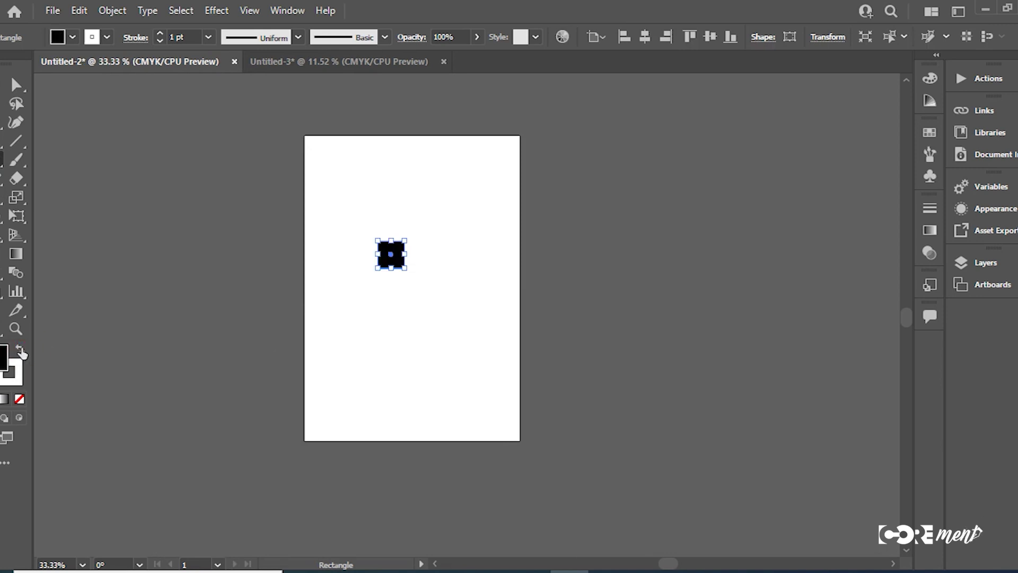
click(16, 85)
click(343, 276)
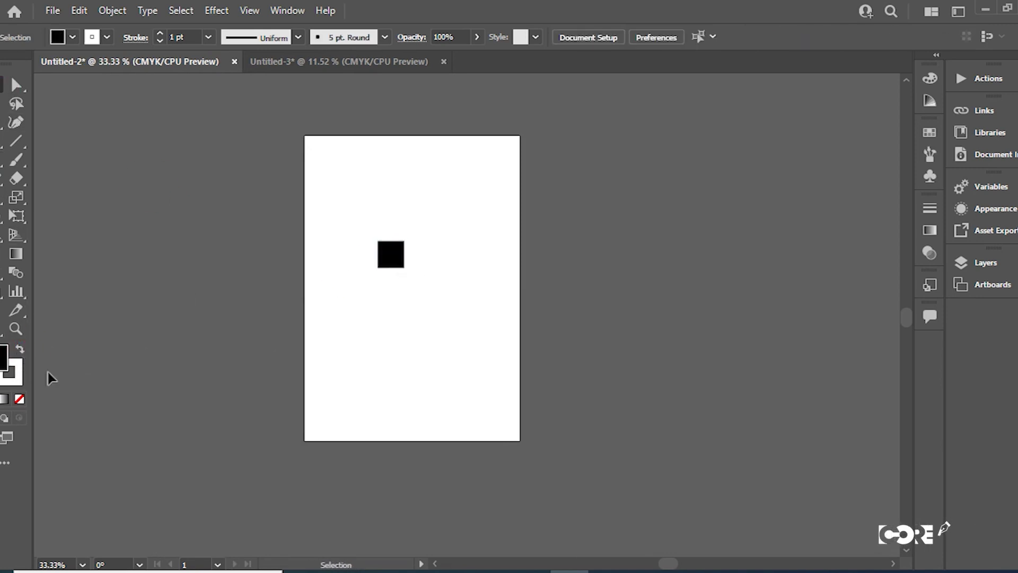
click(16, 329)
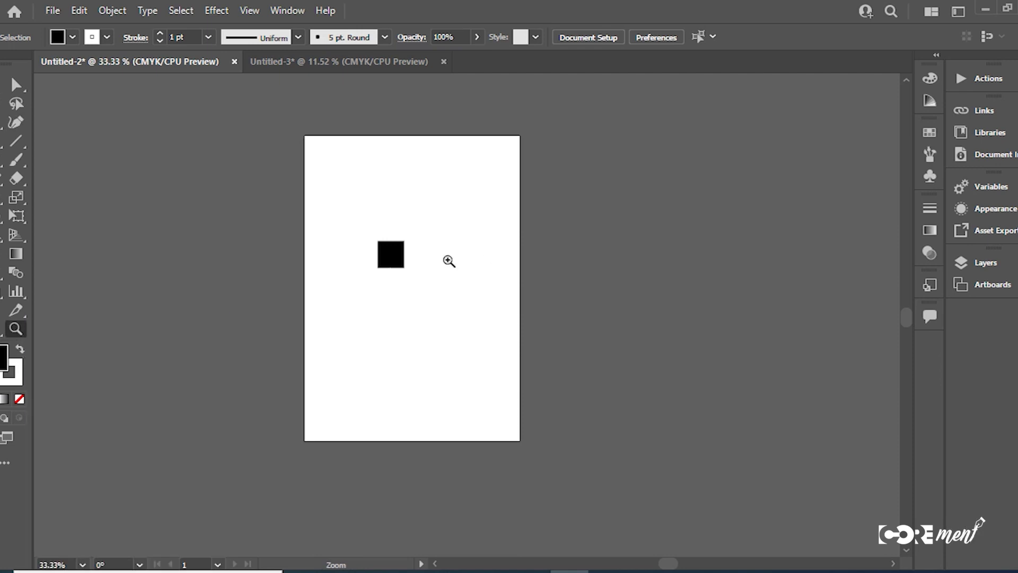
click(16, 85)
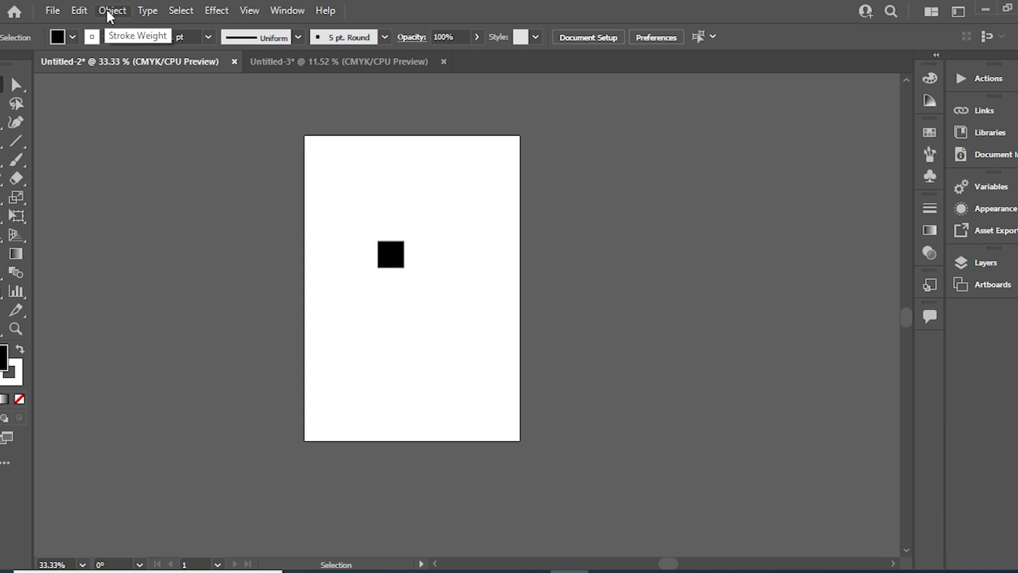
click(78, 11)
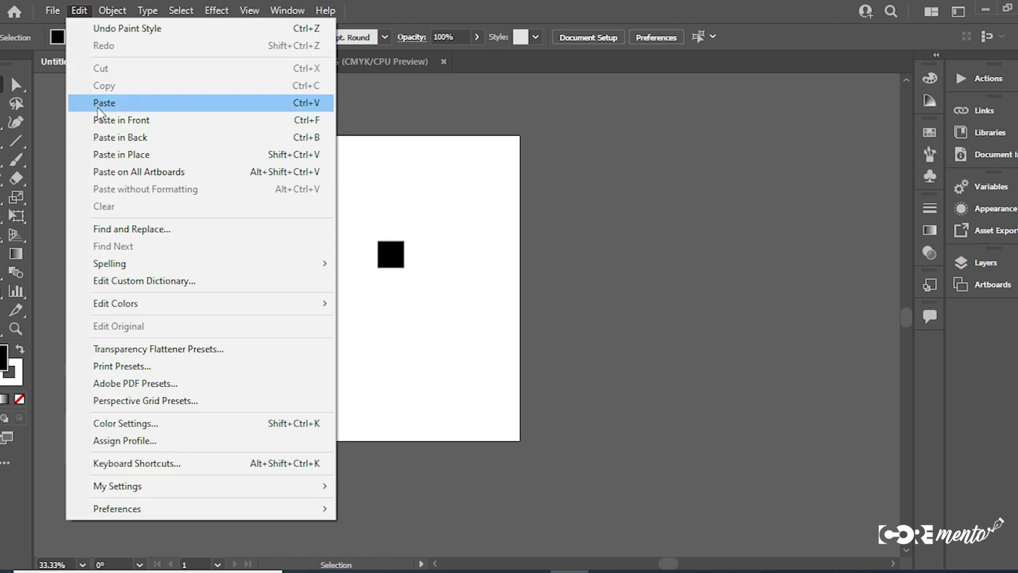
click(112, 11)
click(112, 10)
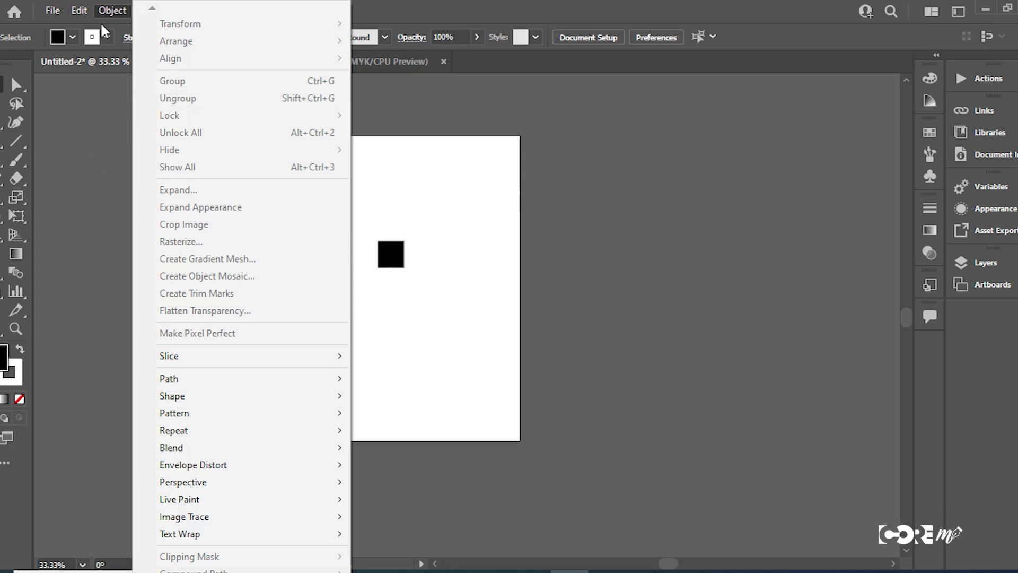
click(619, 165)
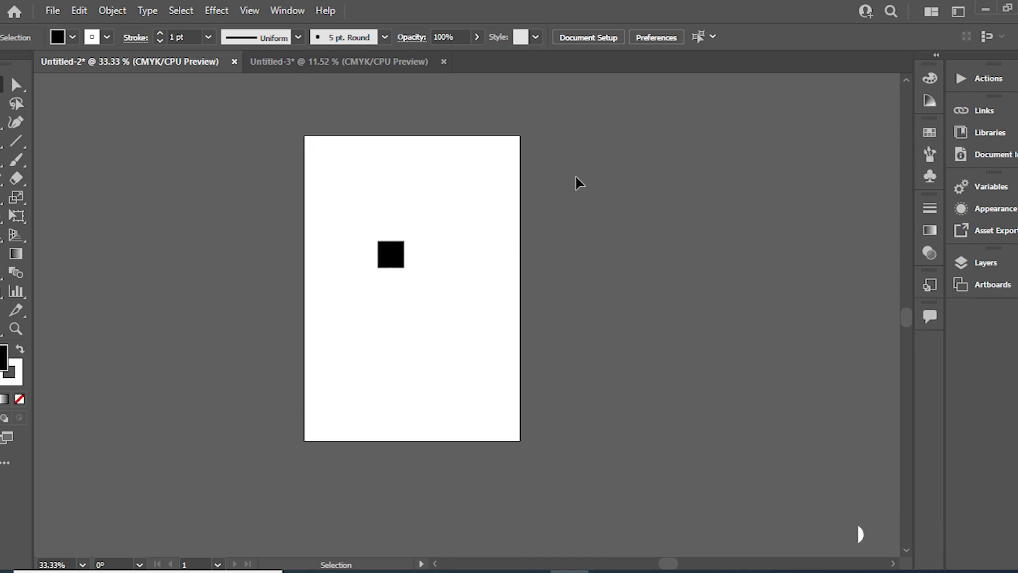
Duplicate the black square to several other positions above, below and at the right edge of the artboard
drag(398, 260, 434, 218)
drag(385, 262, 434, 325)
drag(439, 221, 516, 262)
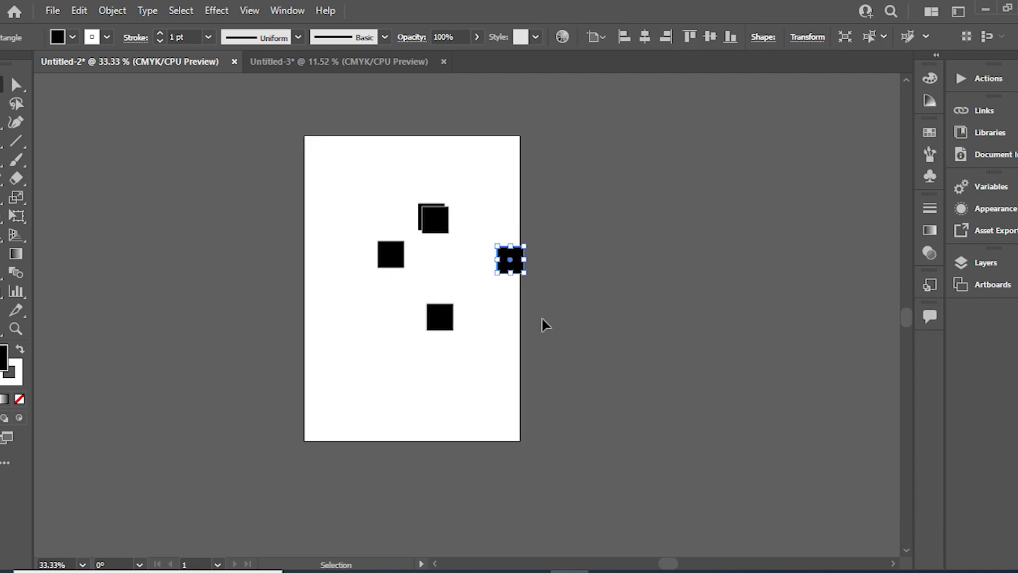
Undo the duplications until only the original black square is left
key(a)
key(ctrl+z)
key(ctrl+z)
key(ctrl+z)
key(ctrl+z)
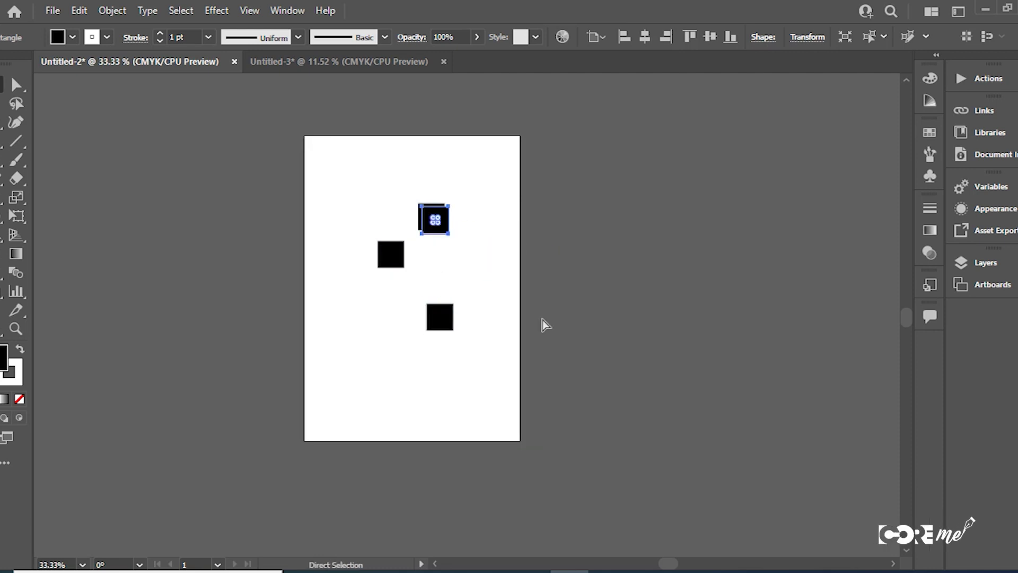
key(v)
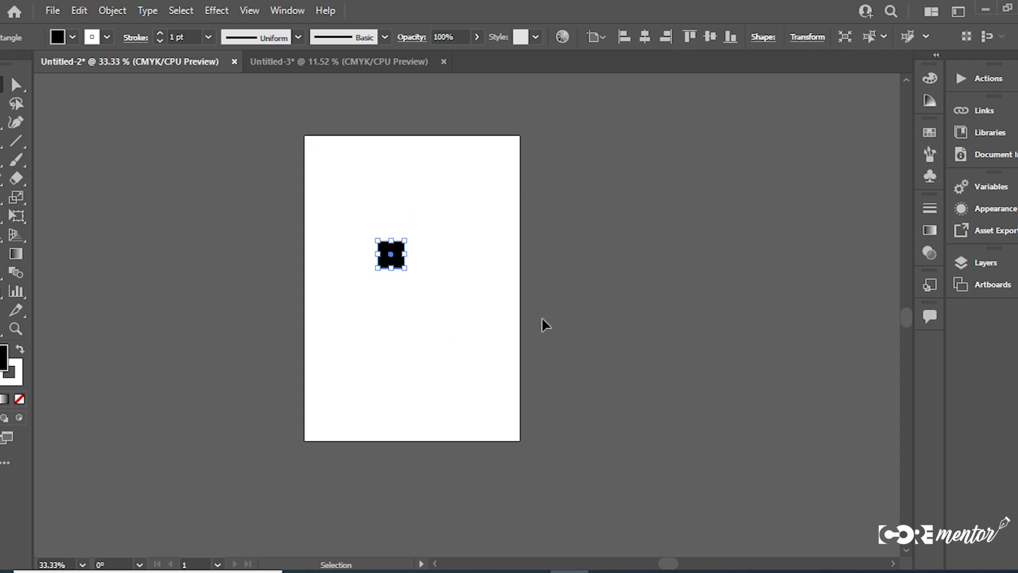
Redo the duplications of the black square
key(a)
key(ctrl+d)
key(ctrl+shift+z)
key(ctrl+shift+z)
key(ctrl+shift+z)
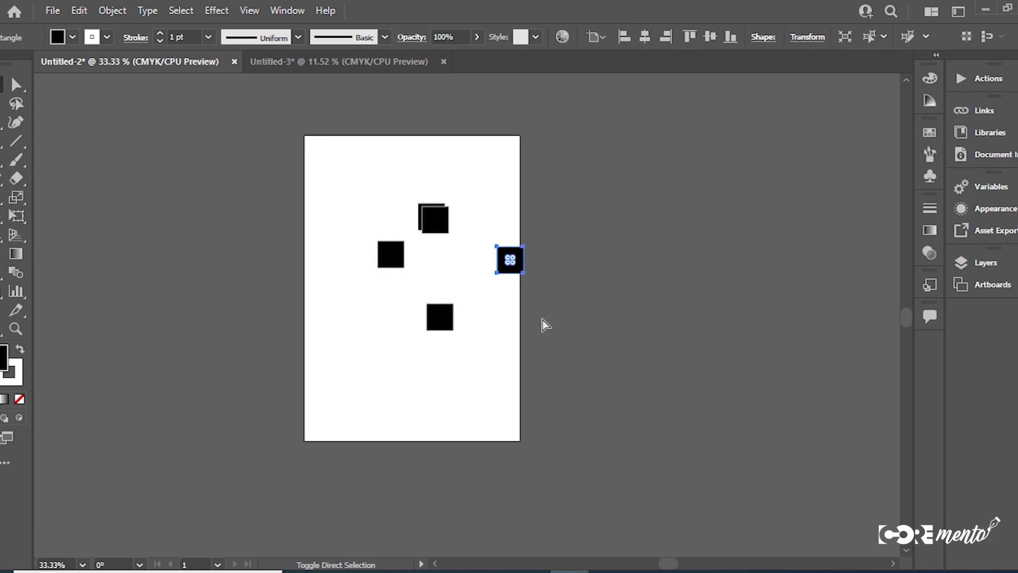
Undo the restored copies again, keeping only the original square
key(ctrl+z)
key(ctrl+z)
key(ctrl+z)
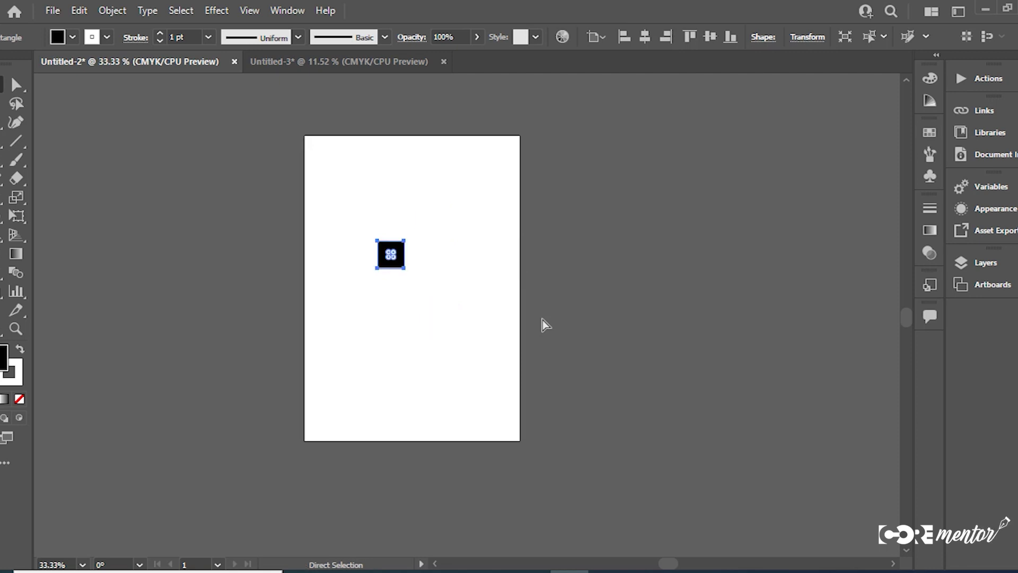
Move the black square slightly down and to the right on the artboard with the Selection tool
key(v)
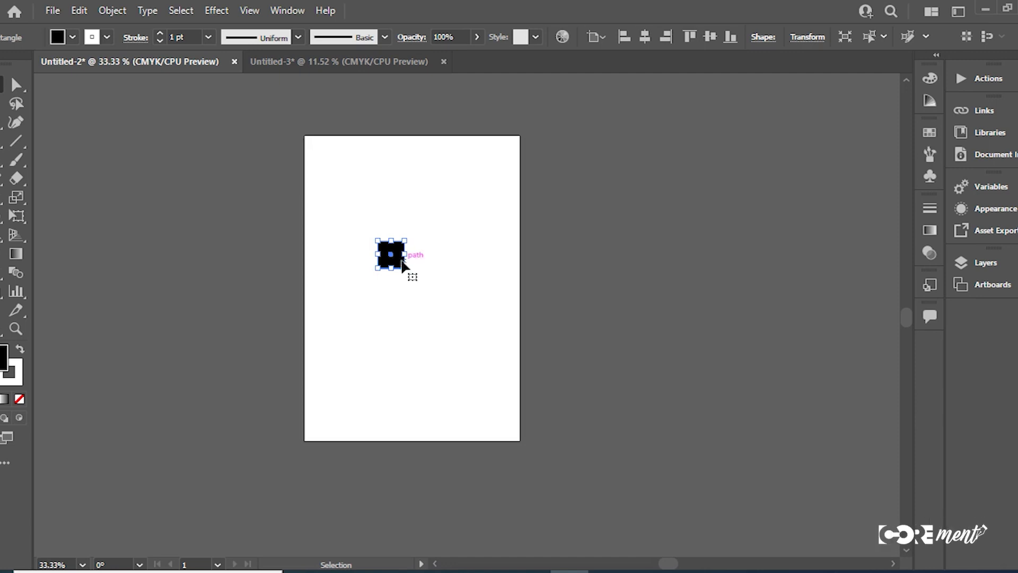
drag(388, 260, 400, 268)
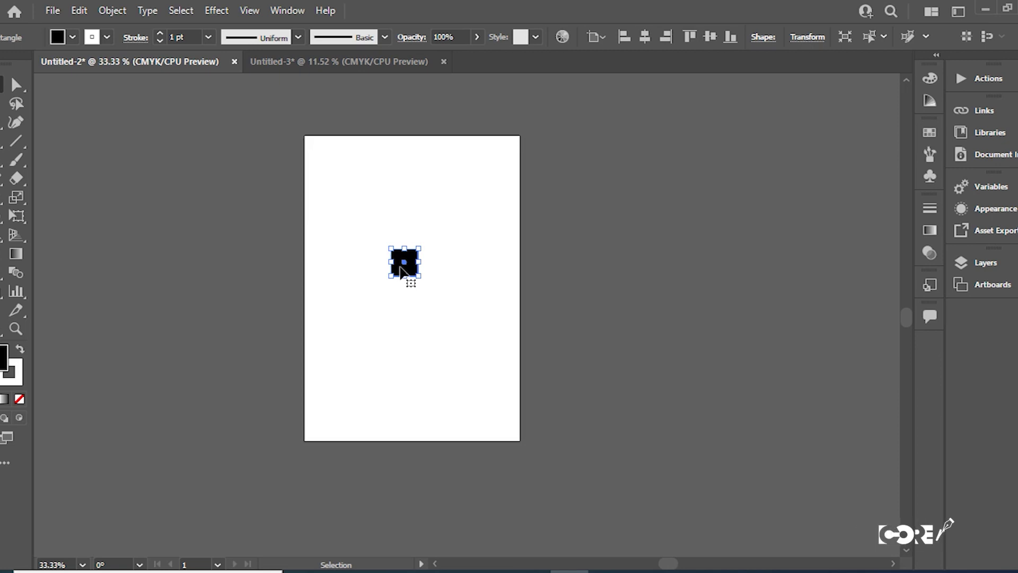
key(a)
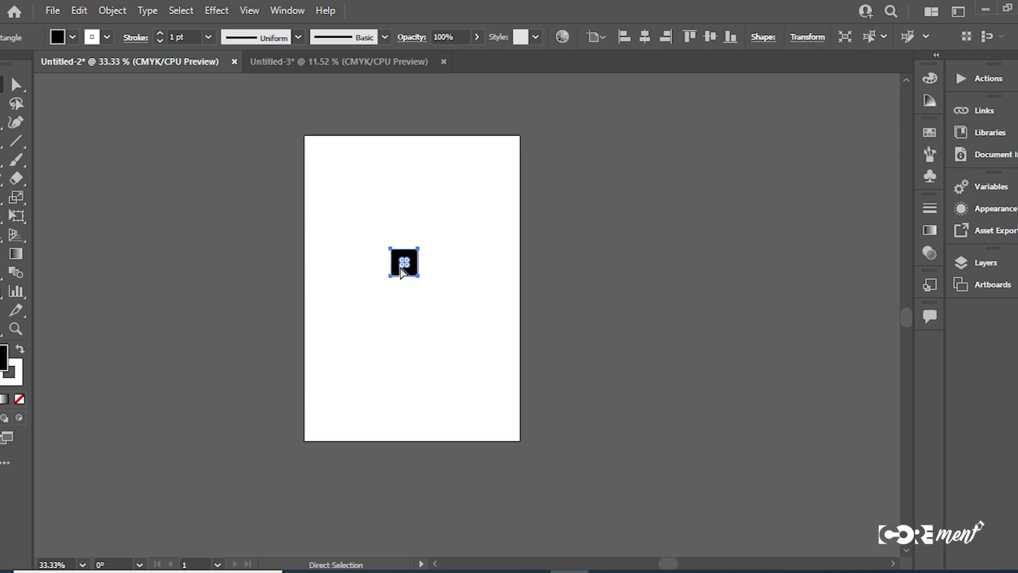
Zoom in on the black square to 1600% with the Zoom tool
key(z)
click(407, 267)
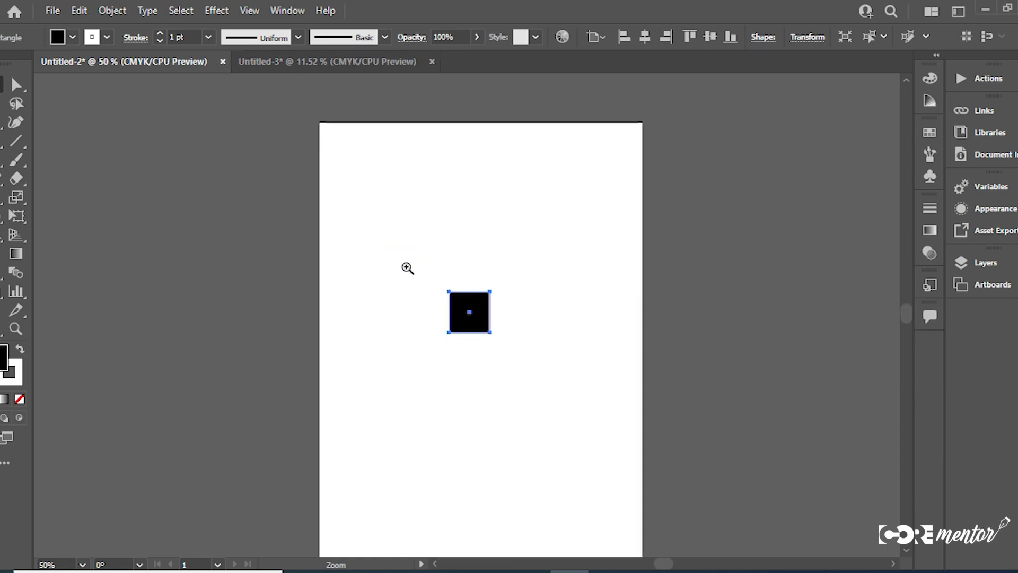
click(475, 329)
click(504, 352)
click(490, 338)
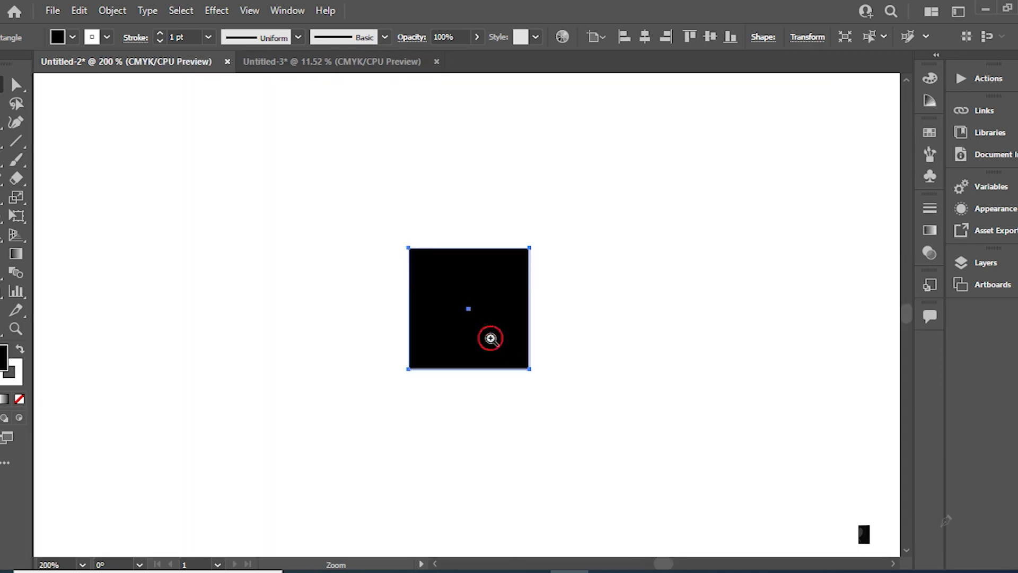
click(448, 276)
click(448, 276)
click(448, 276)
click(448, 277)
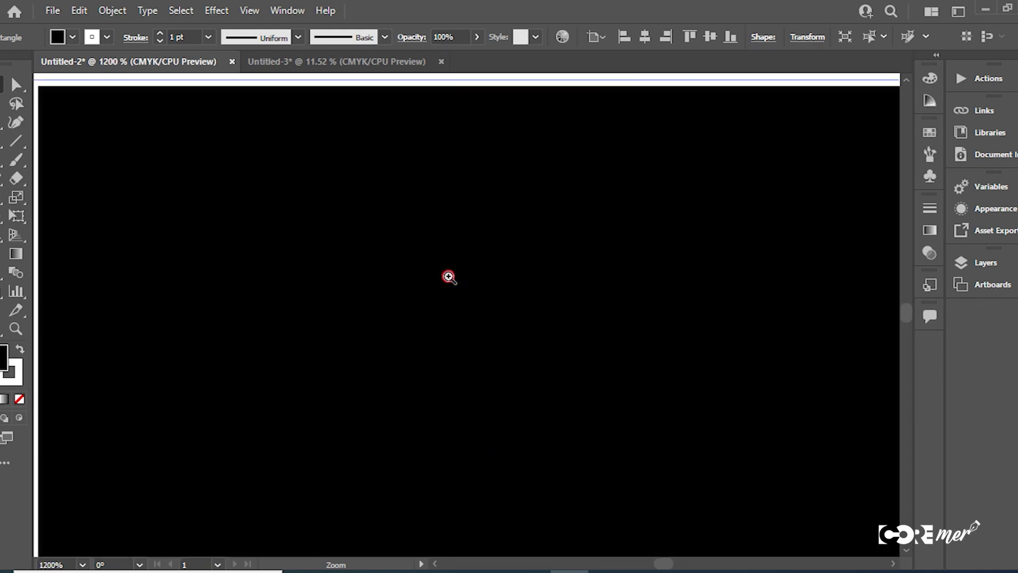
click(449, 276)
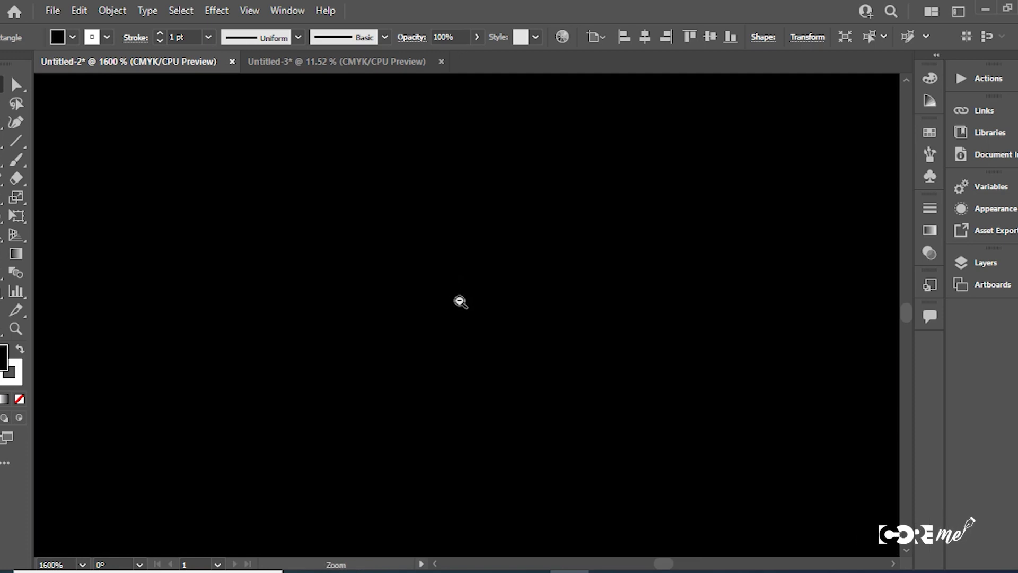
Zoom back out from the square to 33.33% so the whole artboard is in view
alt+click(459, 298)
alt+click(467, 310)
alt+click(477, 323)
alt+click(484, 335)
alt+click(484, 335)
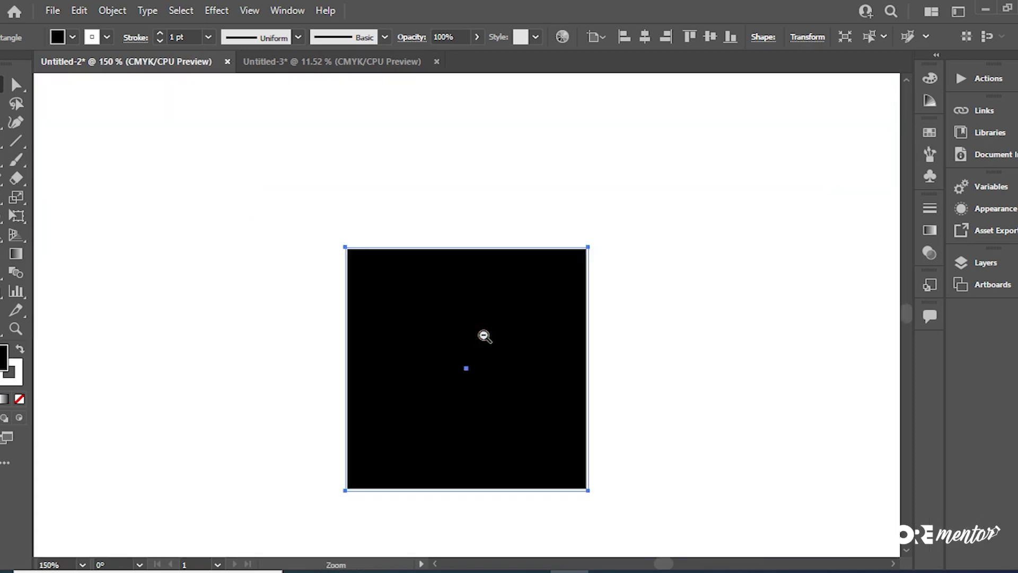
alt+click(483, 336)
alt+click(483, 336)
alt+click(483, 335)
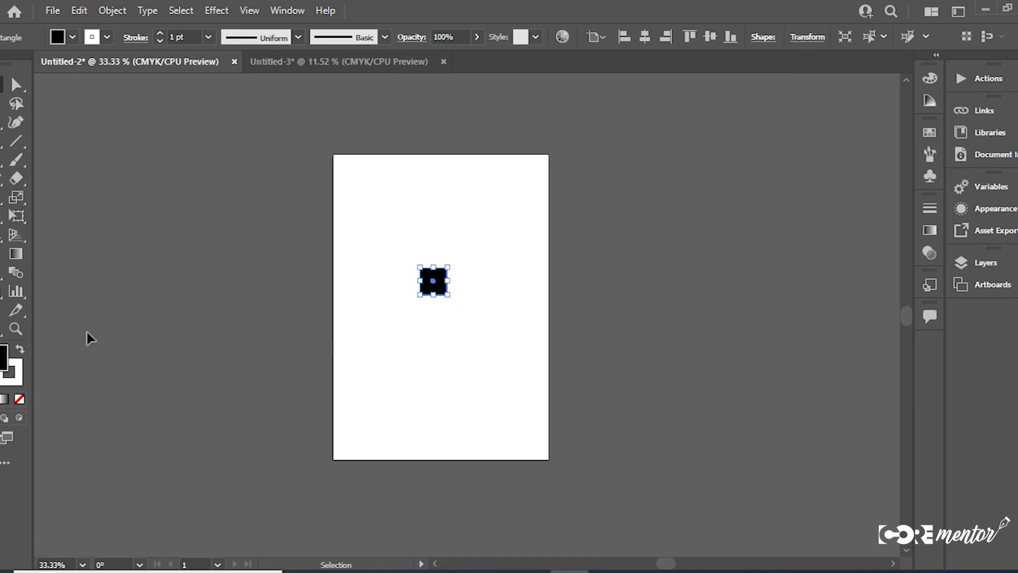
Zoom in around the square to 150% with the Zoom tool, and zoom back out to 50%
click(16, 328)
click(461, 296)
click(407, 307)
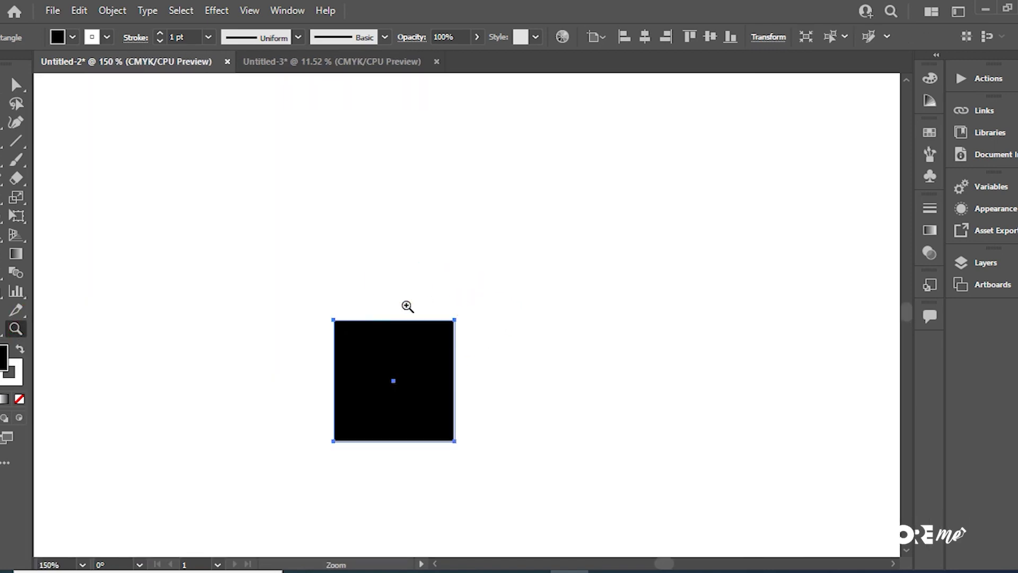
alt+click(424, 354)
alt+click(450, 351)
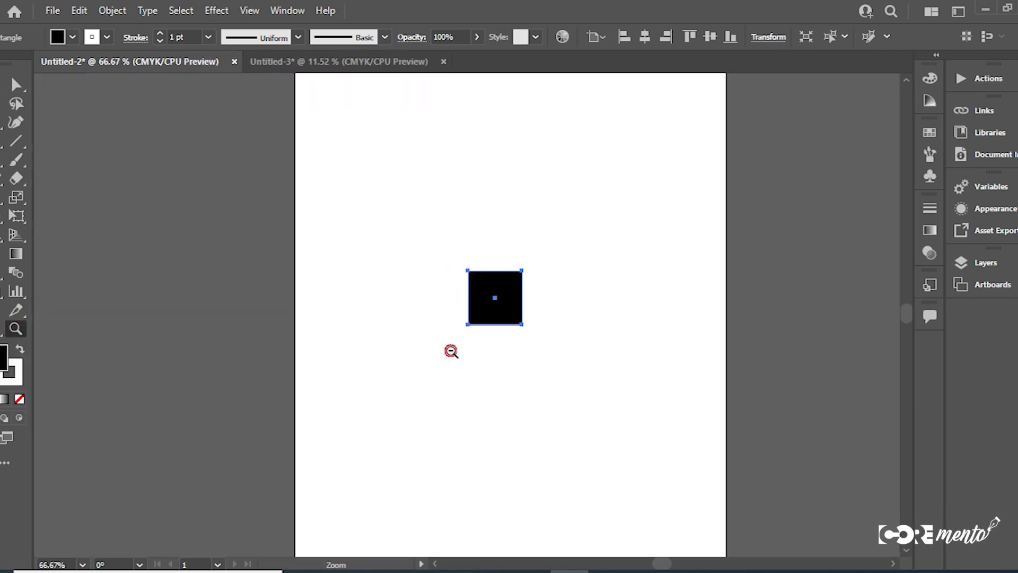
alt+click(519, 295)
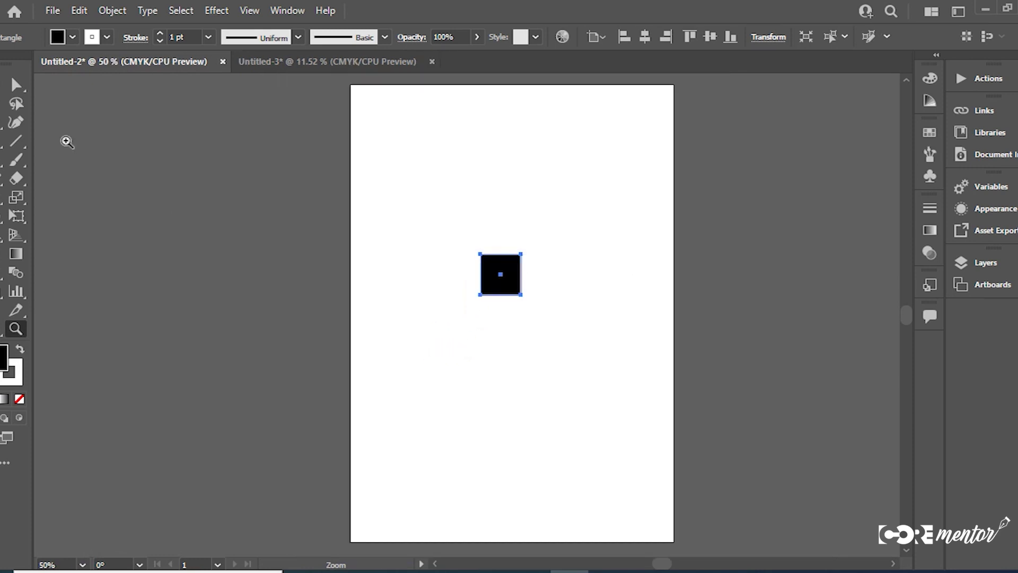
Zoom in and back out around the black square to 66.67% while keeping the Selection tool, and pan the artboard sideways
click(2, 84)
key(ctrl+space)
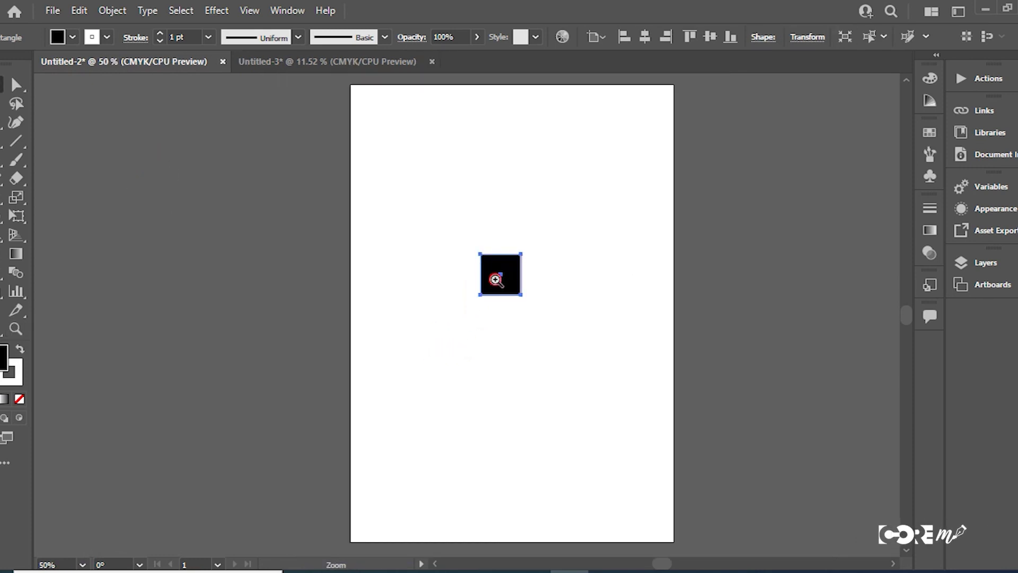
click(495, 279)
click(477, 289)
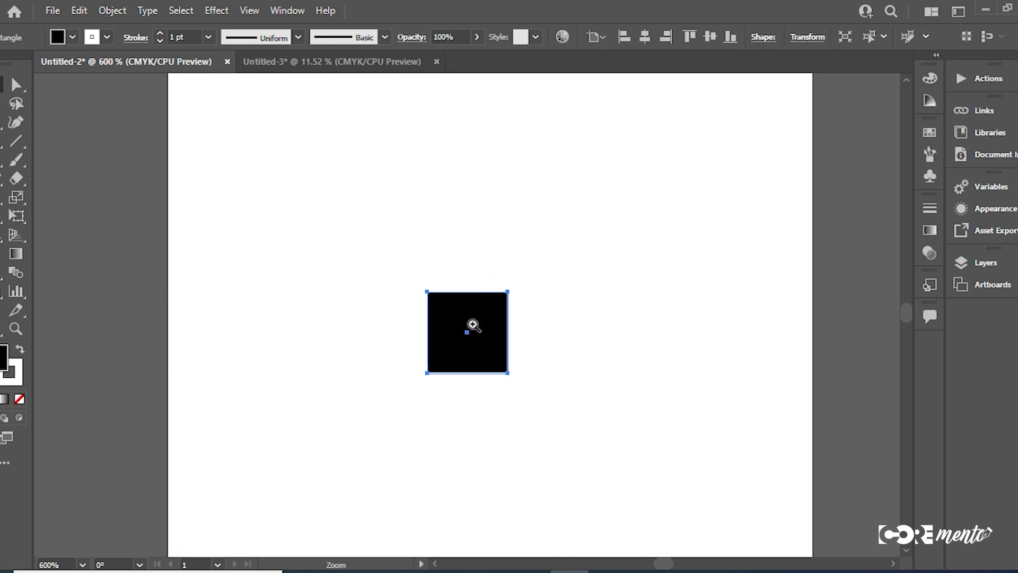
click(473, 325)
alt+click(473, 325)
alt+click(473, 325)
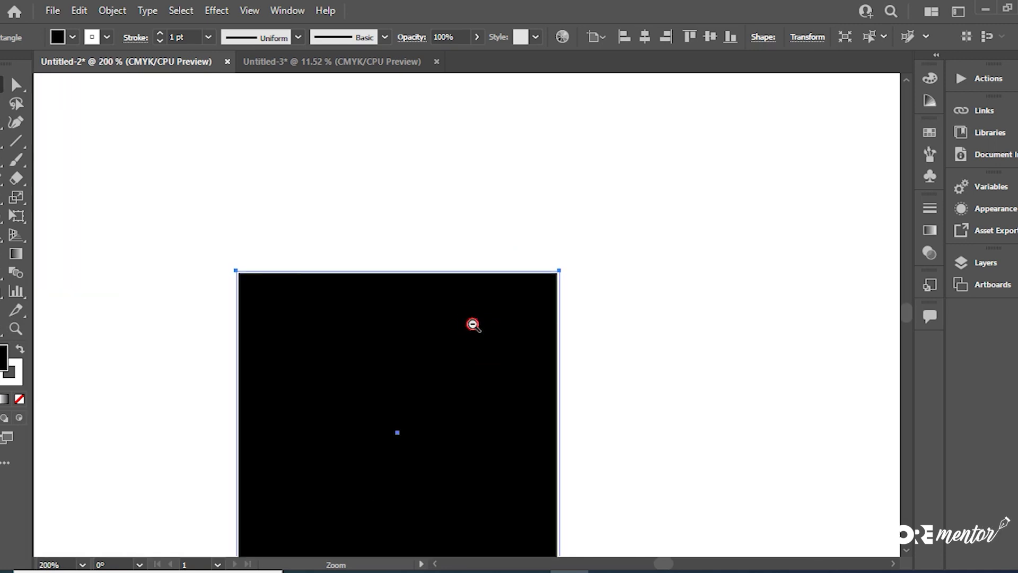
alt+click(473, 325)
alt+click(473, 325)
key(v)
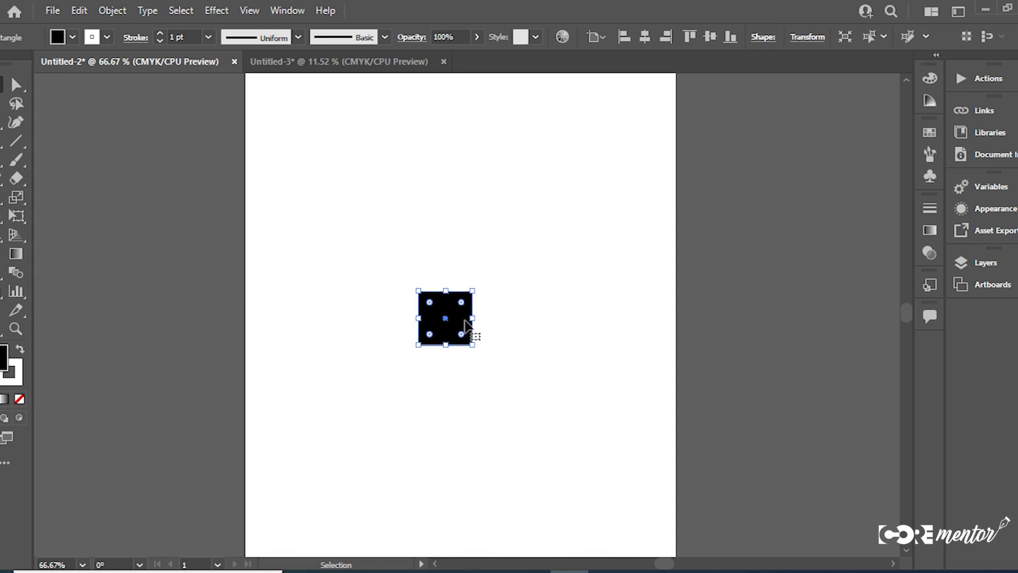
key(space)
drag(456, 324, 297, 334)
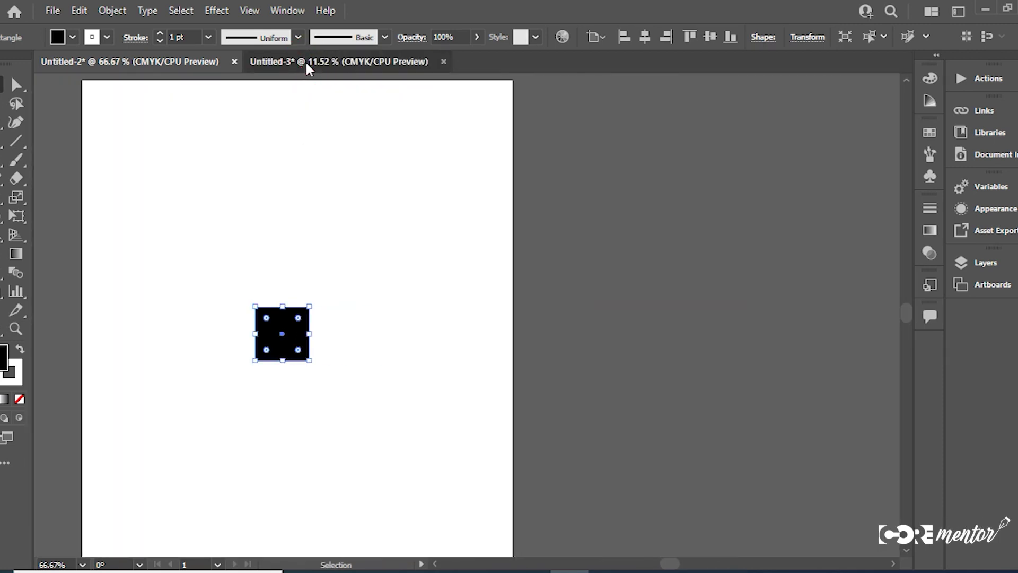
In the Untitled-3 document, draw a square on the first artboard and swap its fill and stroke to make it black
click(304, 59)
key(space)
drag(356, 166, 252, 227)
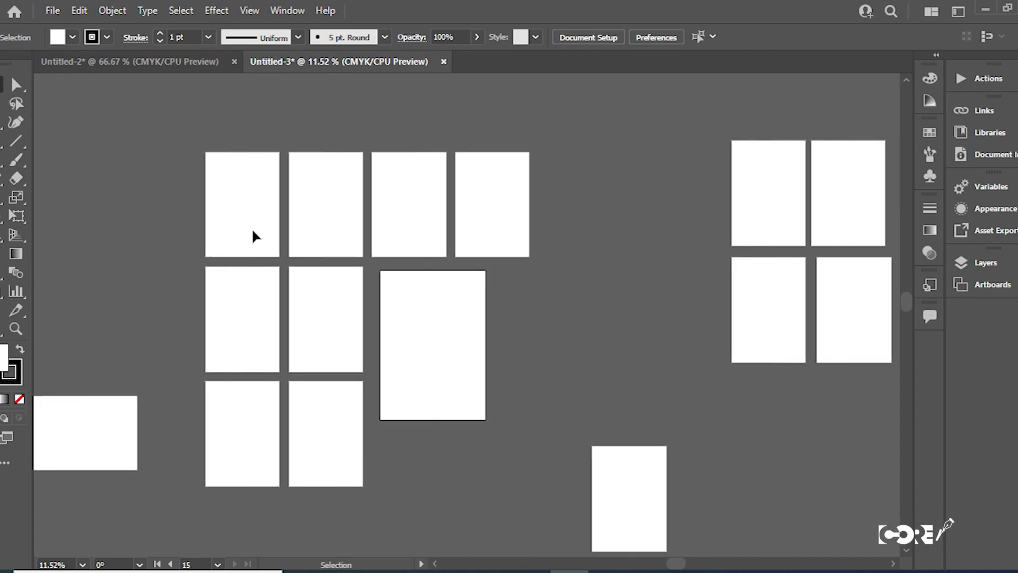
key(ctrl+space)
ctrl+click(306, 237)
ctrl+click(420, 293)
ctrl+click(420, 293)
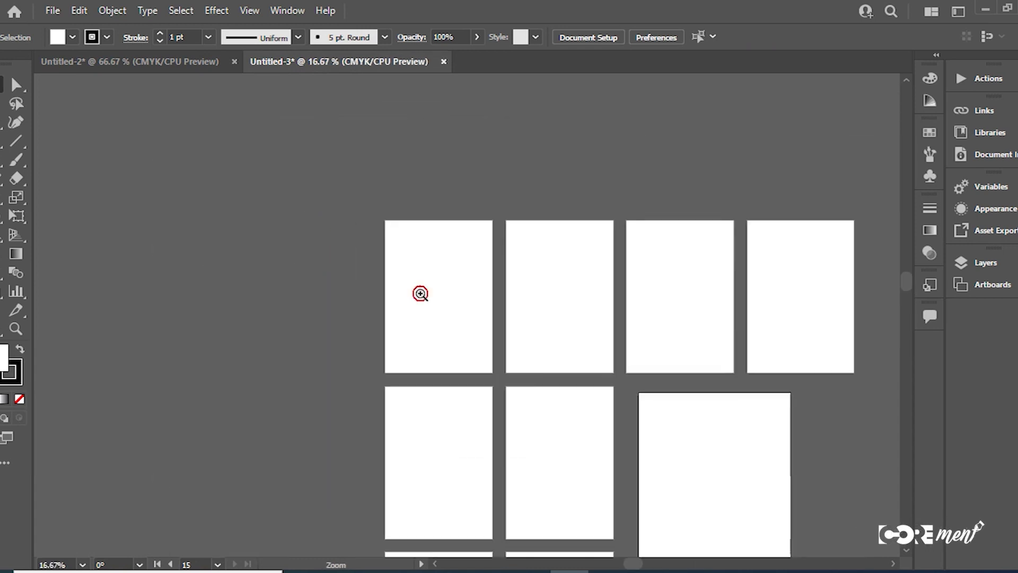
ctrl+click(482, 301)
ctrl+click(481, 301)
drag(389, 225, 469, 305)
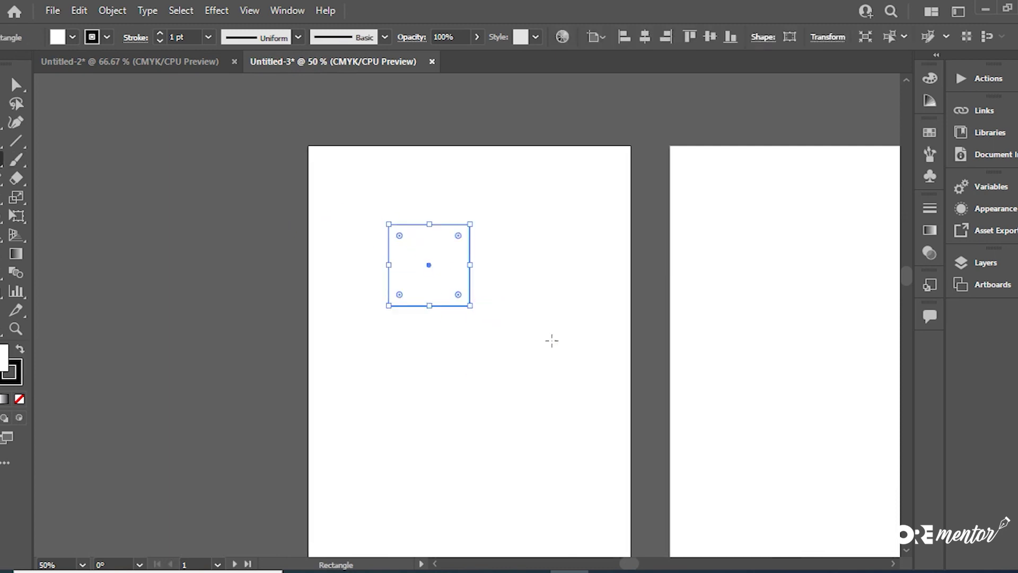
click(20, 348)
Pan across the other artboards of Untitled-3 at 50% zoom with the temporary Hand tool
key(space)
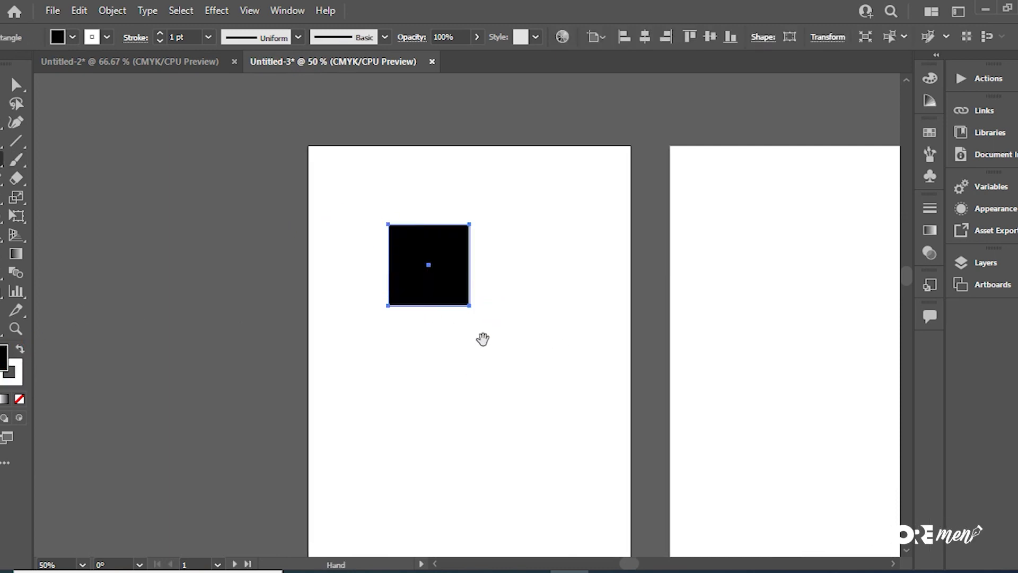
key(space)
drag(399, 345, 328, 232)
drag(628, 363, 225, 210)
drag(652, 434, 540, 322)
drag(398, 260, 325, 200)
drag(552, 374, 351, 224)
drag(325, 342, 797, 289)
drag(550, 290, 649, 267)
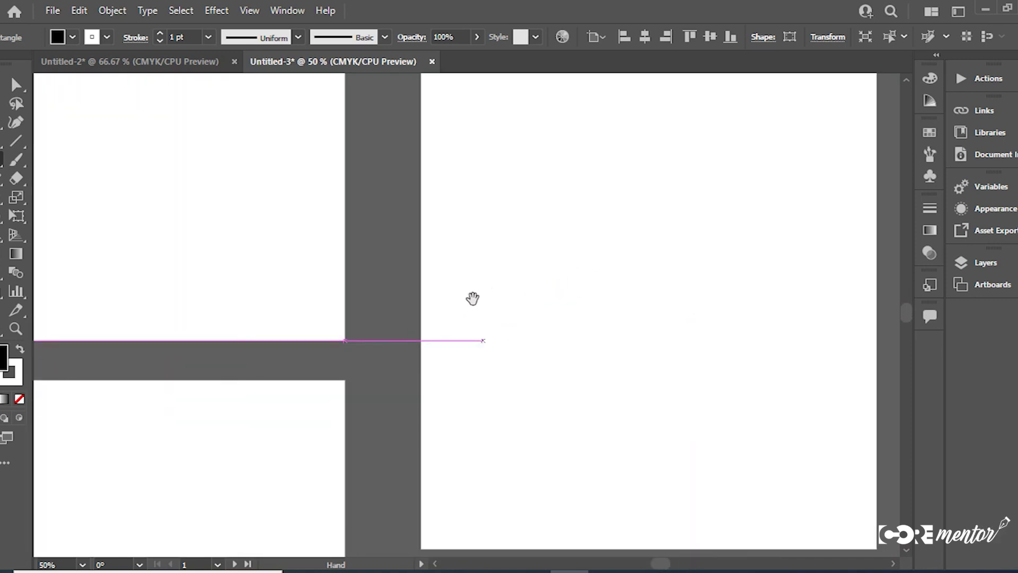
drag(583, 227, 643, 150)
drag(498, 305, 687, 169)
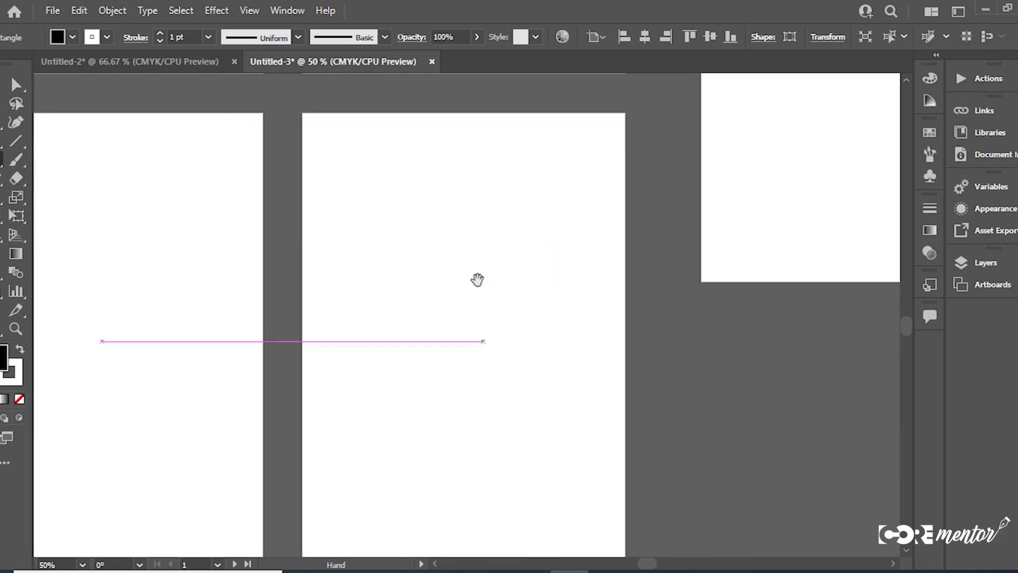
Try the Paintbrush tool on the empty artboard and set the stroke colour to dark red 490A0A
click(18, 159)
click(459, 189)
drag(452, 295, 443, 405)
double_click(13, 366)
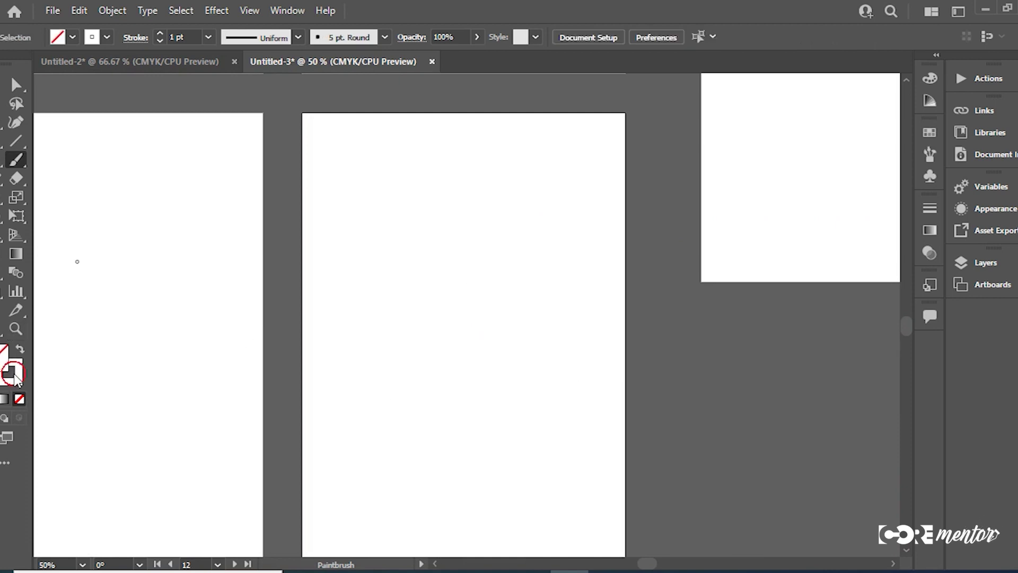
click(478, 329)
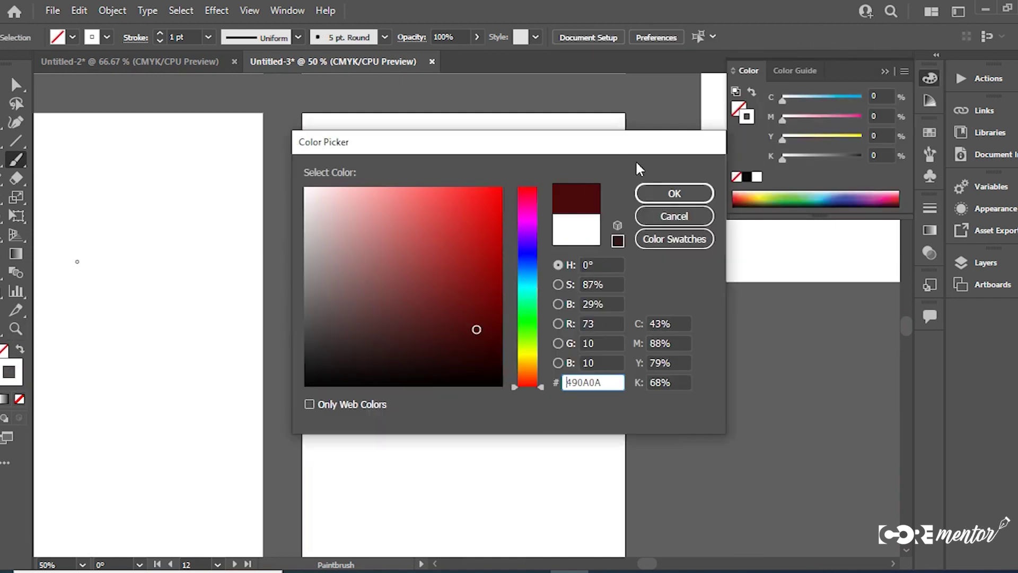
click(667, 195)
Paint an S-shaped stroke on this artboard, a figure eight on the neighbouring one, and a looped stroke on the landscape artboard
drag(454, 201, 425, 290)
drag(436, 353, 371, 411)
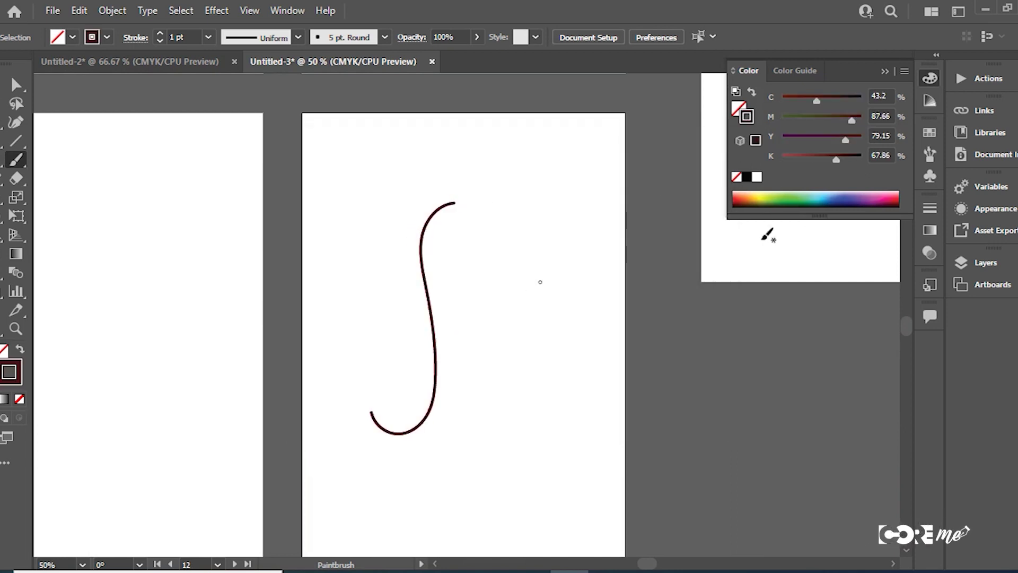
mouse_move(238, 336)
mouse_down()
mouse_move(452, 325)
mouse_move(601, 294)
mouse_up()
drag(380, 324, 417, 324)
mouse_move(488, 159)
mouse_down()
mouse_move(457, 332)
mouse_move(523, 226)
mouse_up()
mouse_move(187, 311)
mouse_down()
mouse_move(471, 335)
mouse_move(650, 368)
mouse_up()
mouse_move(420, 251)
mouse_down()
mouse_move(437, 360)
mouse_move(340, 361)
mouse_move(342, 332)
mouse_move(274, 344)
mouse_up()
Zoom out to 12.5% and pan to view the painted strokes and the black square across all artboards
key(v)
key(z)
alt+click(476, 287)
alt+click(477, 286)
alt+click(477, 287)
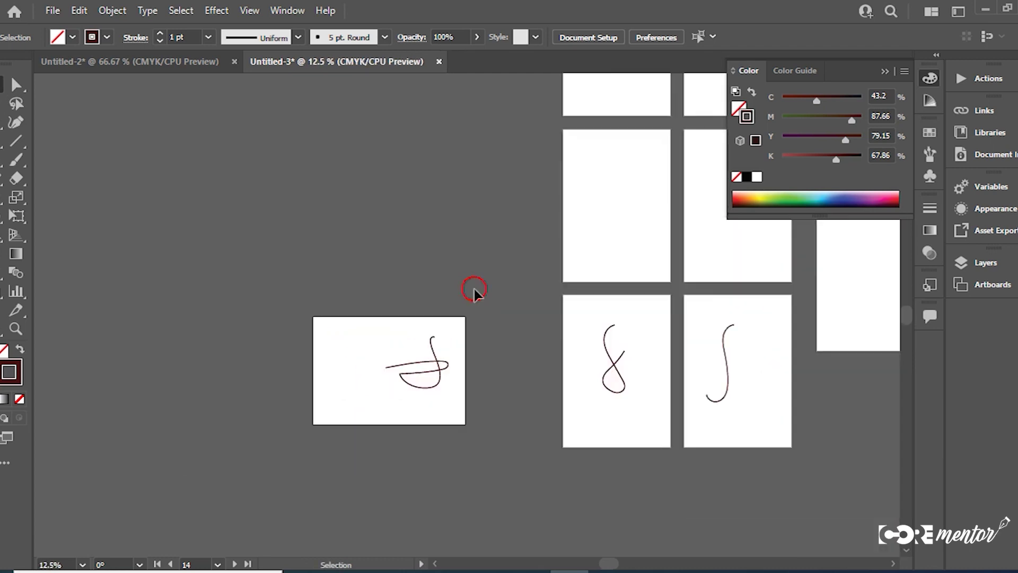
drag(480, 254, 360, 310)
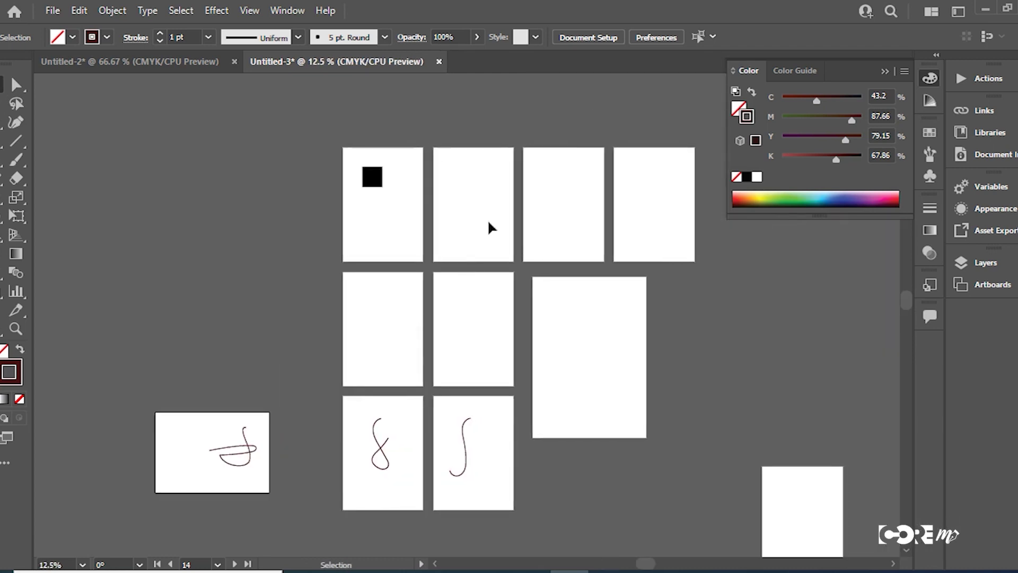
In the Untitled-2 document, enlarge the black square from its centre into a large rectangle and draw four smaller black rectangles around it
click(155, 59)
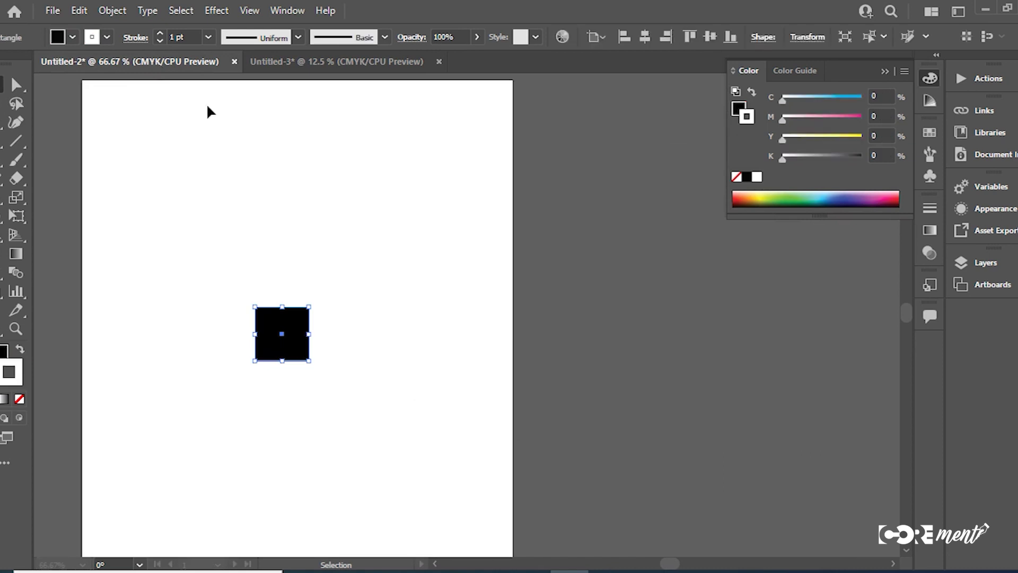
drag(309, 307, 396, 244)
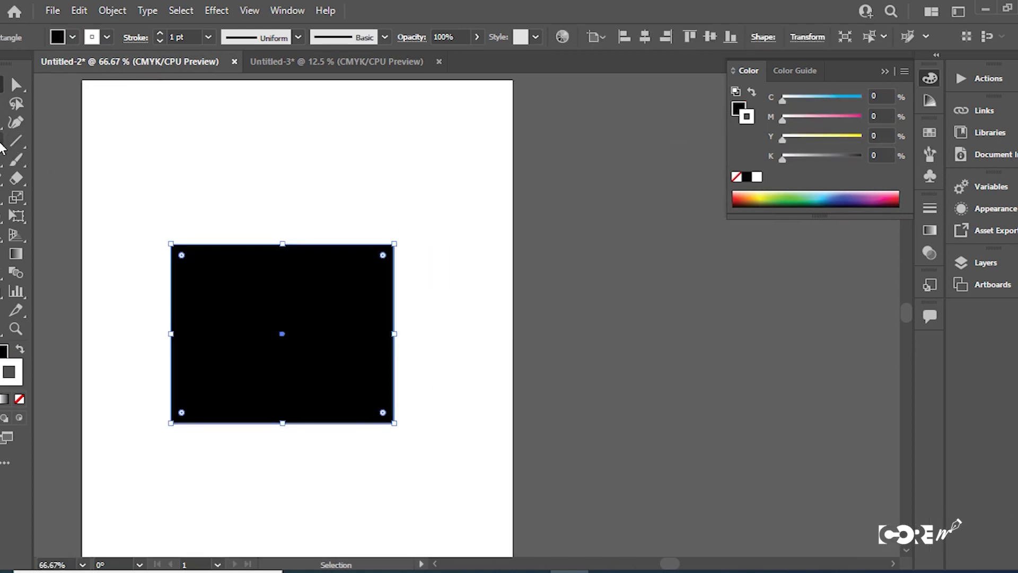
key(m)
drag(158, 140, 325, 171)
drag(337, 106, 439, 165)
drag(440, 203, 481, 252)
drag(433, 283, 478, 341)
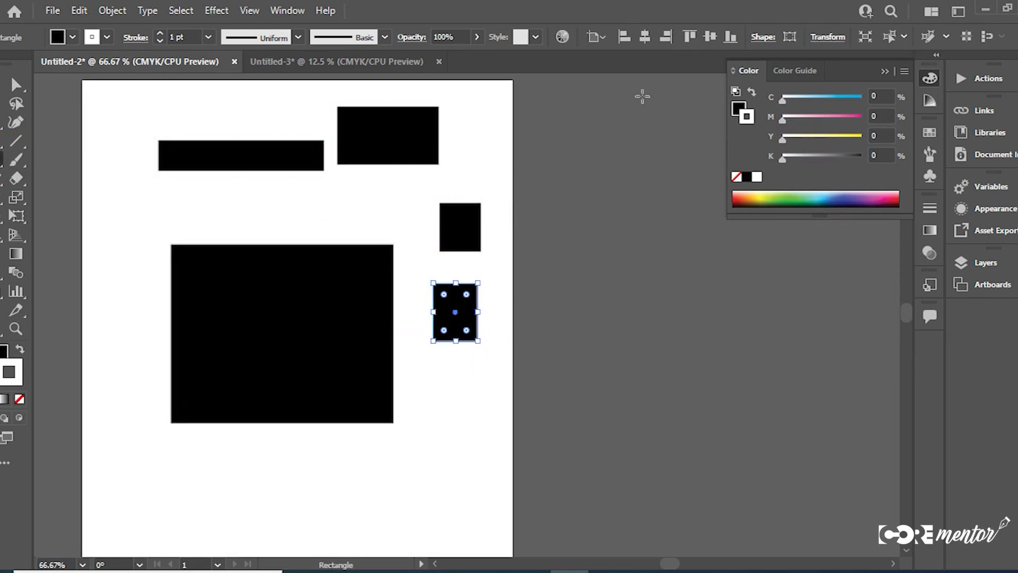
Save the document on the computer as "art 1" in the Saved Pictures folder, in Adobe Illustrator (*.AI) format
click(53, 12)
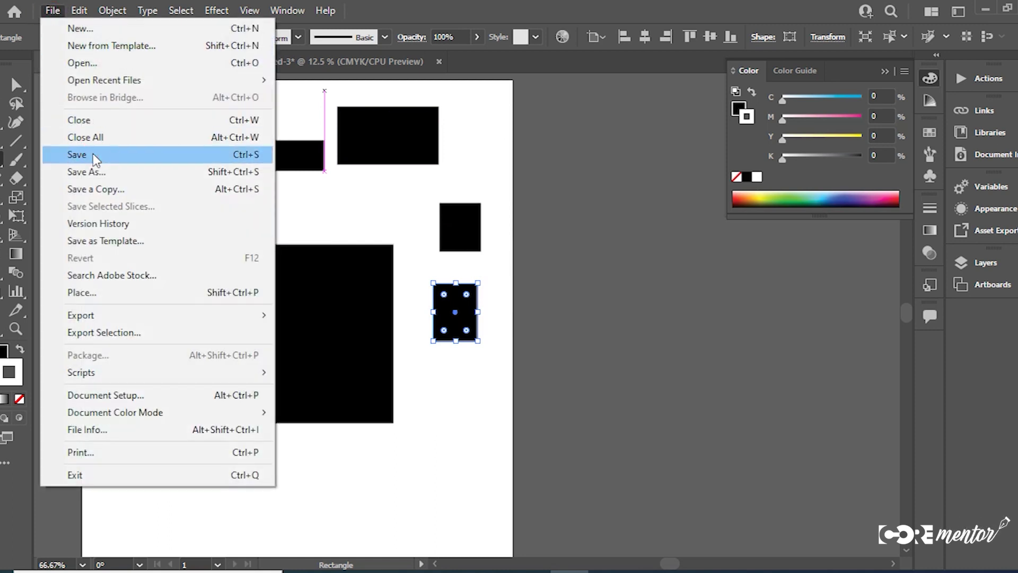
click(93, 156)
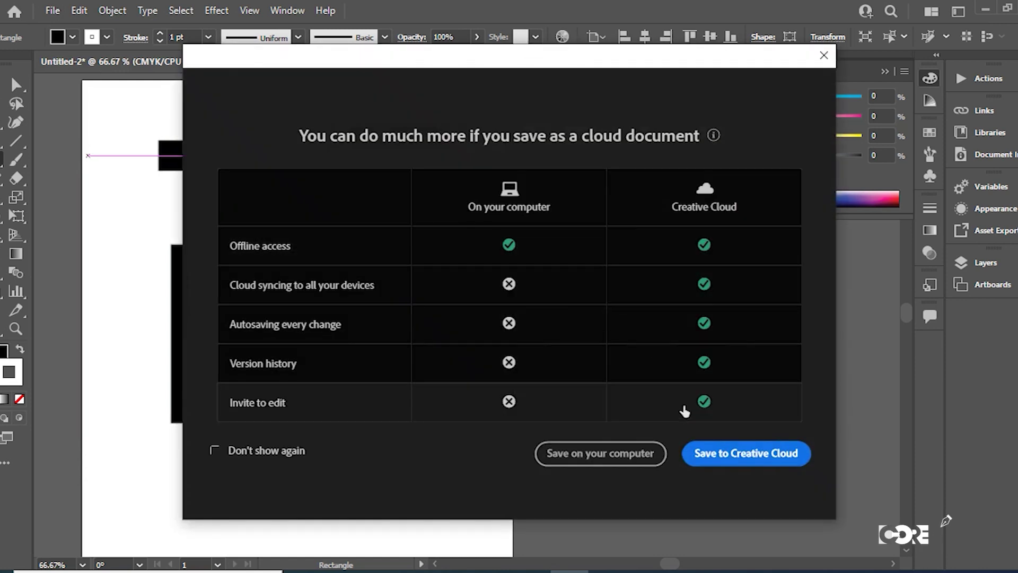
click(595, 454)
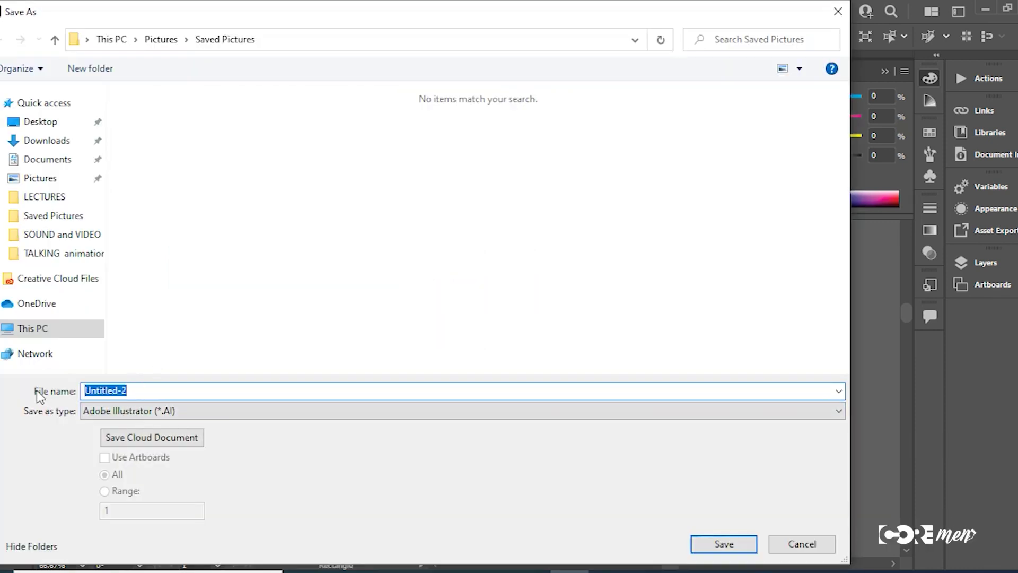
text(art 1)
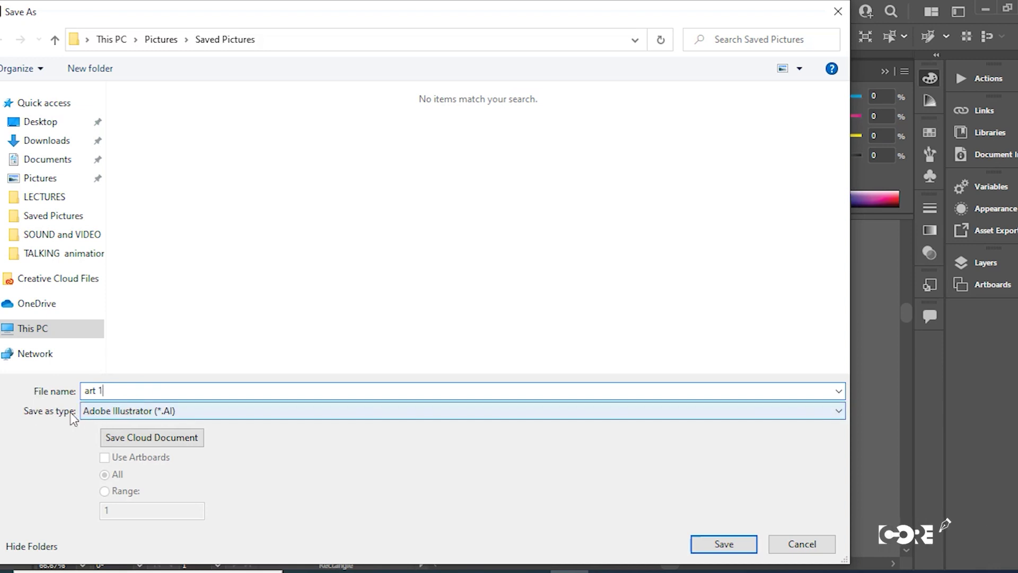
click(179, 412)
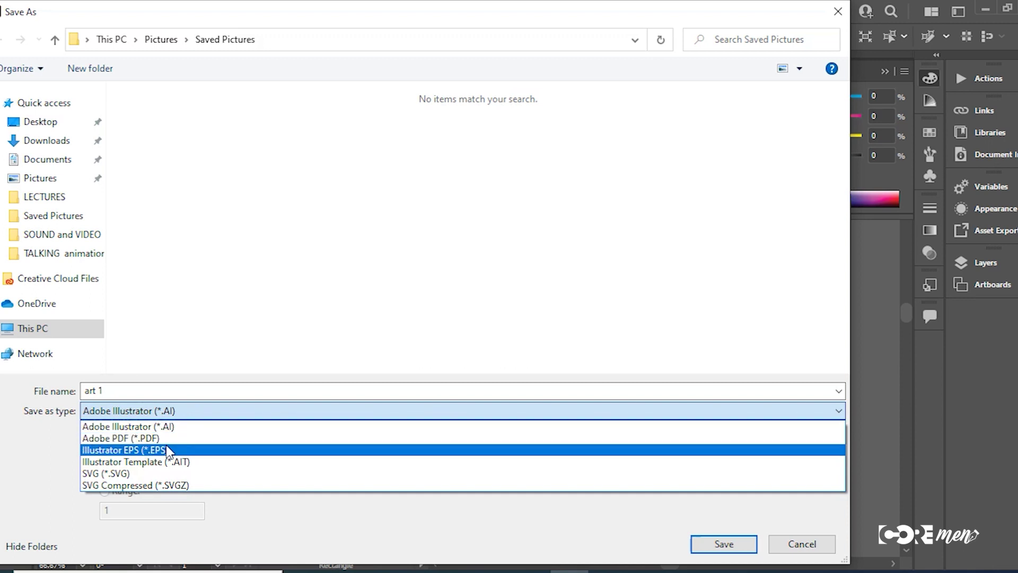
click(162, 426)
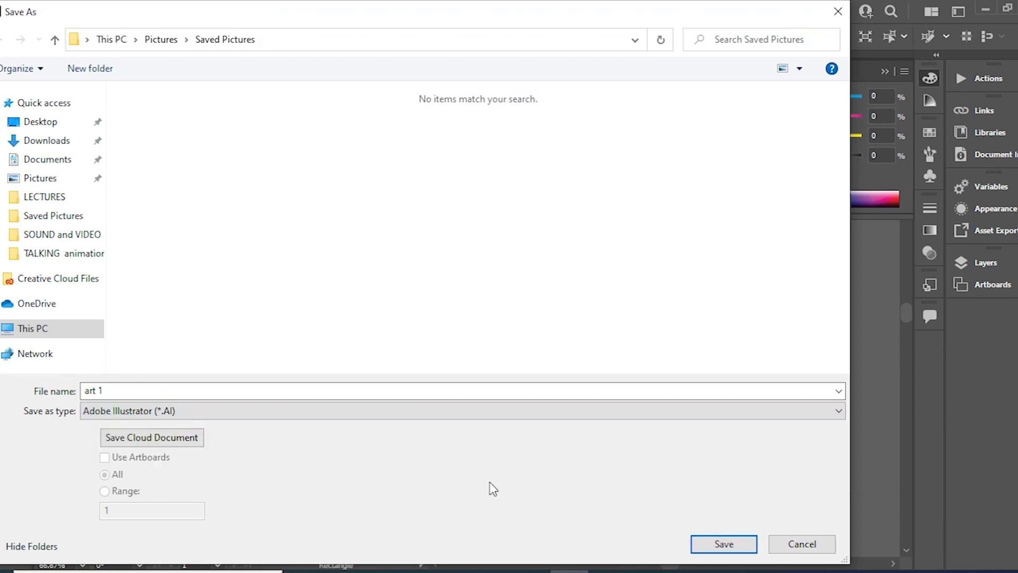
click(732, 544)
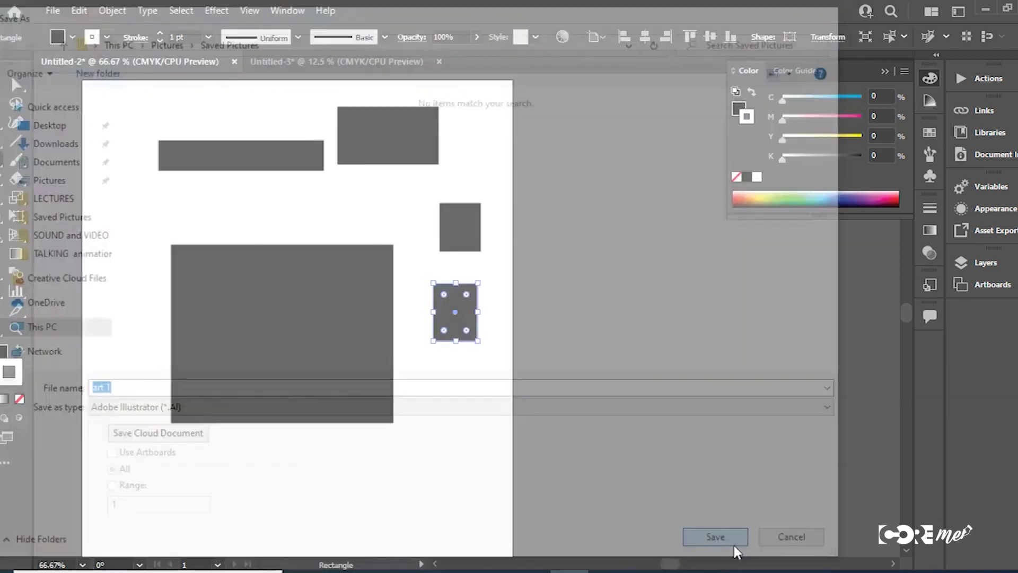